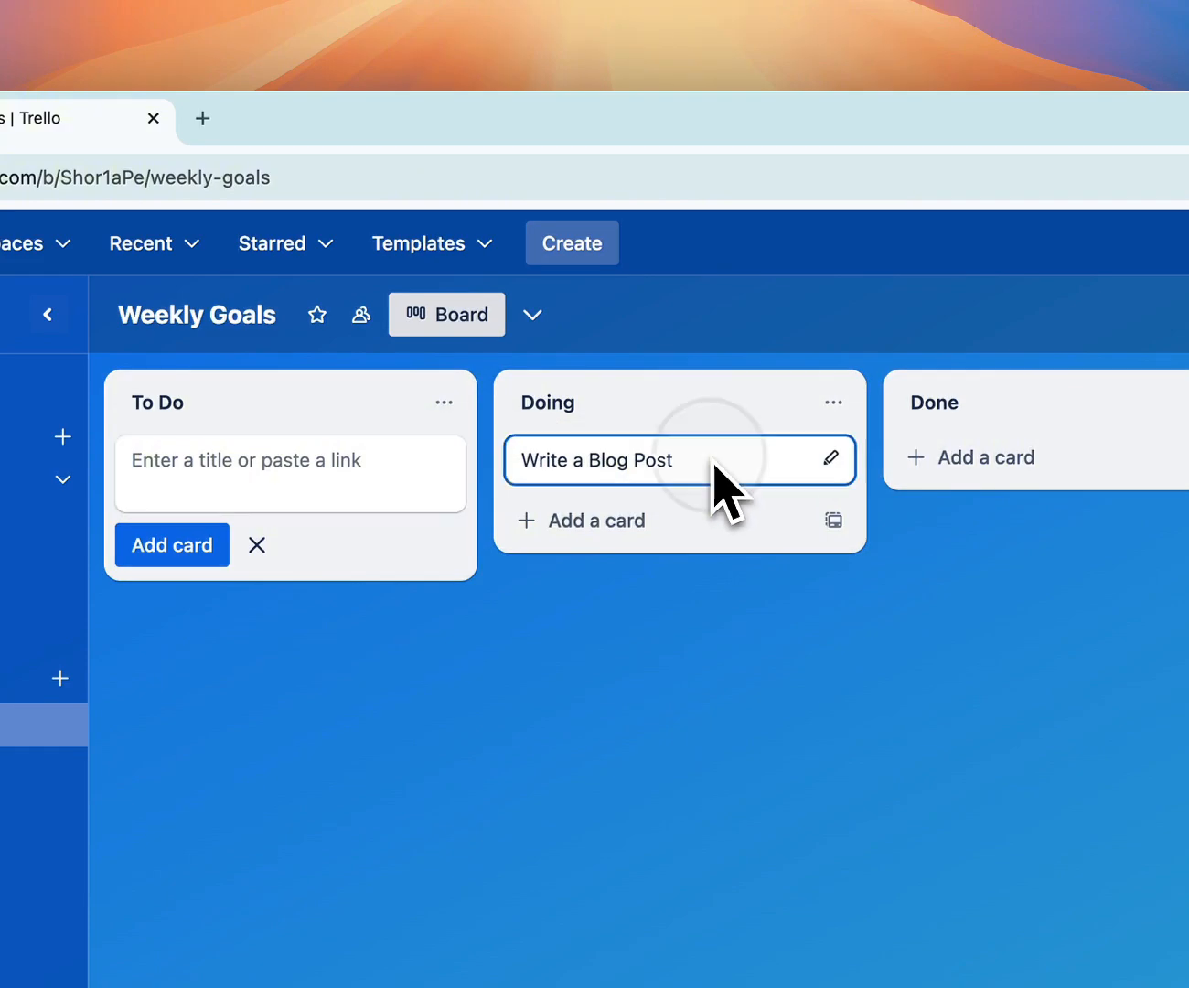
Open the "Launch a new Product" card in the To Do list and apply the green label
left_click(739, 275)
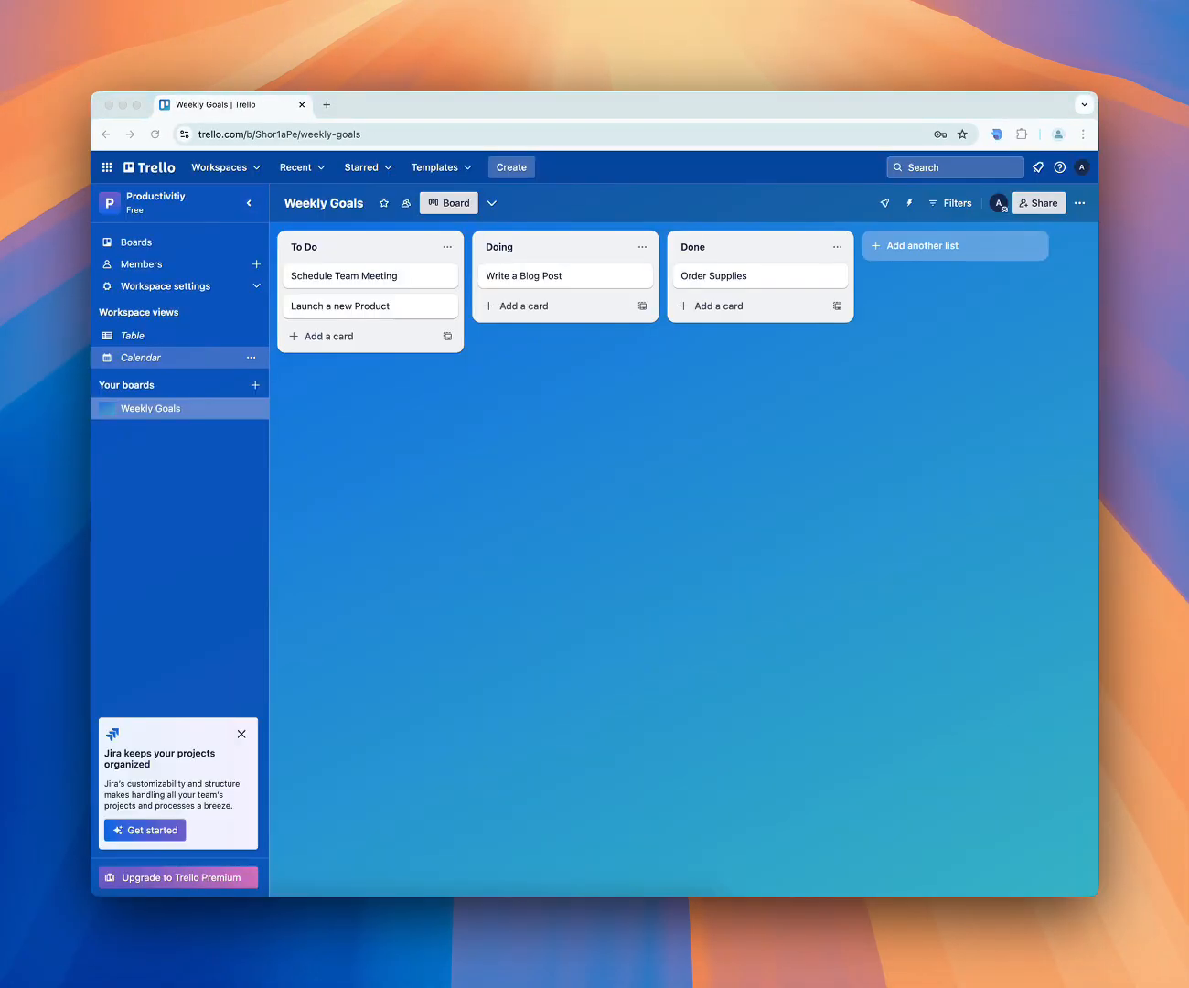
left_click(406, 307)
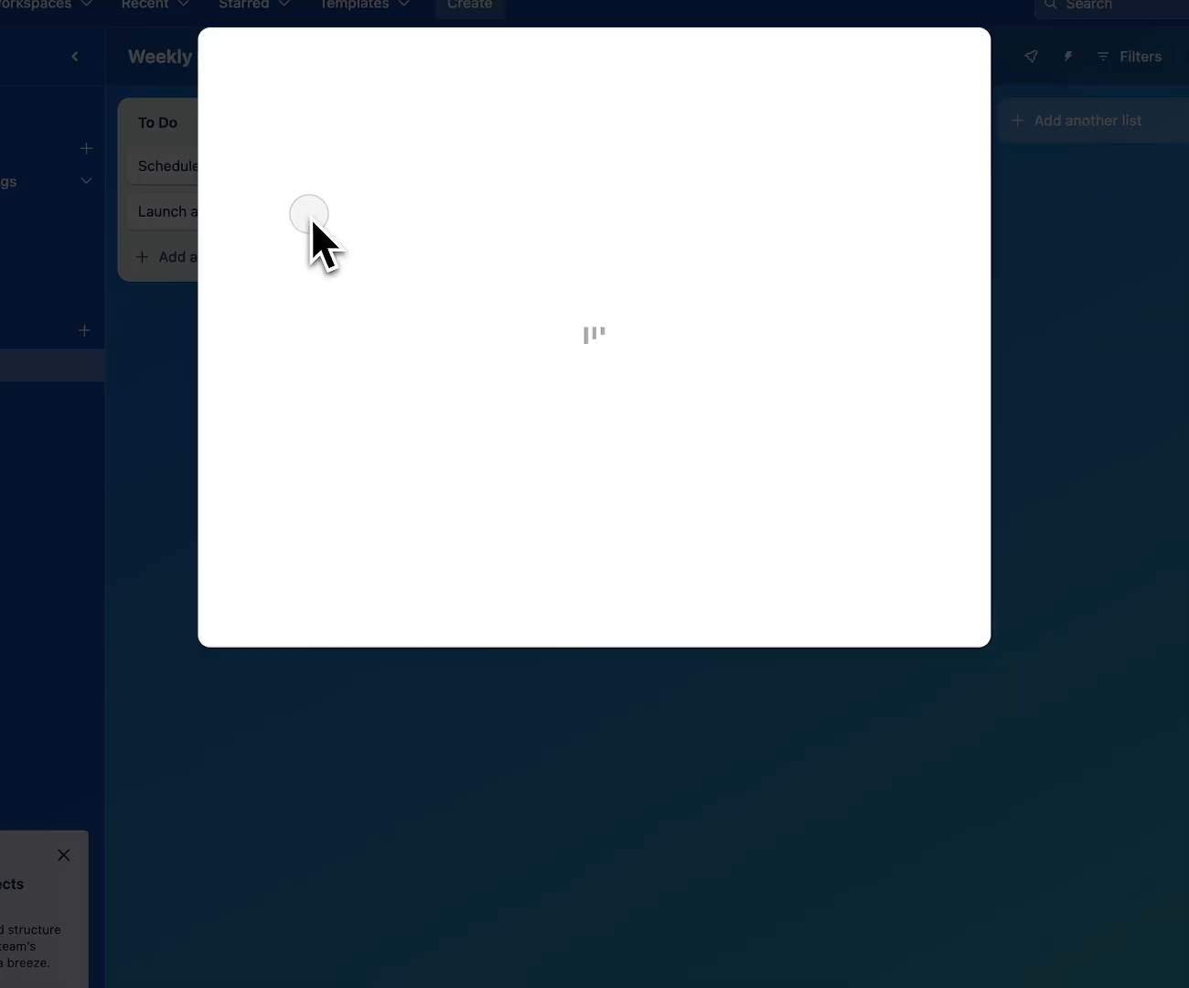
left_click(774, 319)
left_click(795, 430)
Add a checklist to the card with the item "Conduct Market Research" and mark that item complete
left_click(813, 347)
left_click(762, 462)
type("Conduct Market Research")
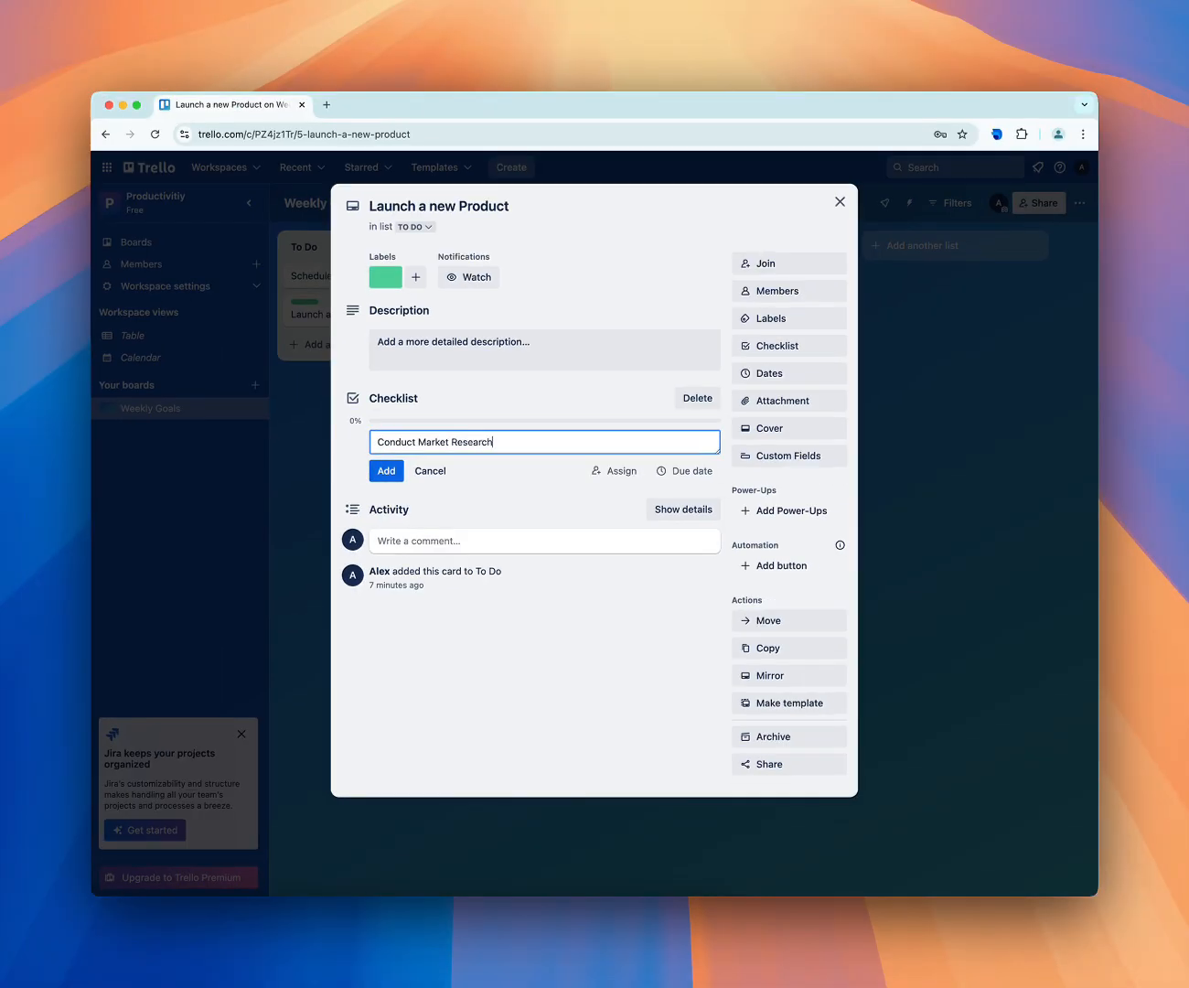
key("Return")
left_click(352, 441)
Set the due date of the "Launch a new Product" card to Feb 9
left_click(769, 373)
left_click(914, 435)
left_click(751, 527)
left_click(827, 807)
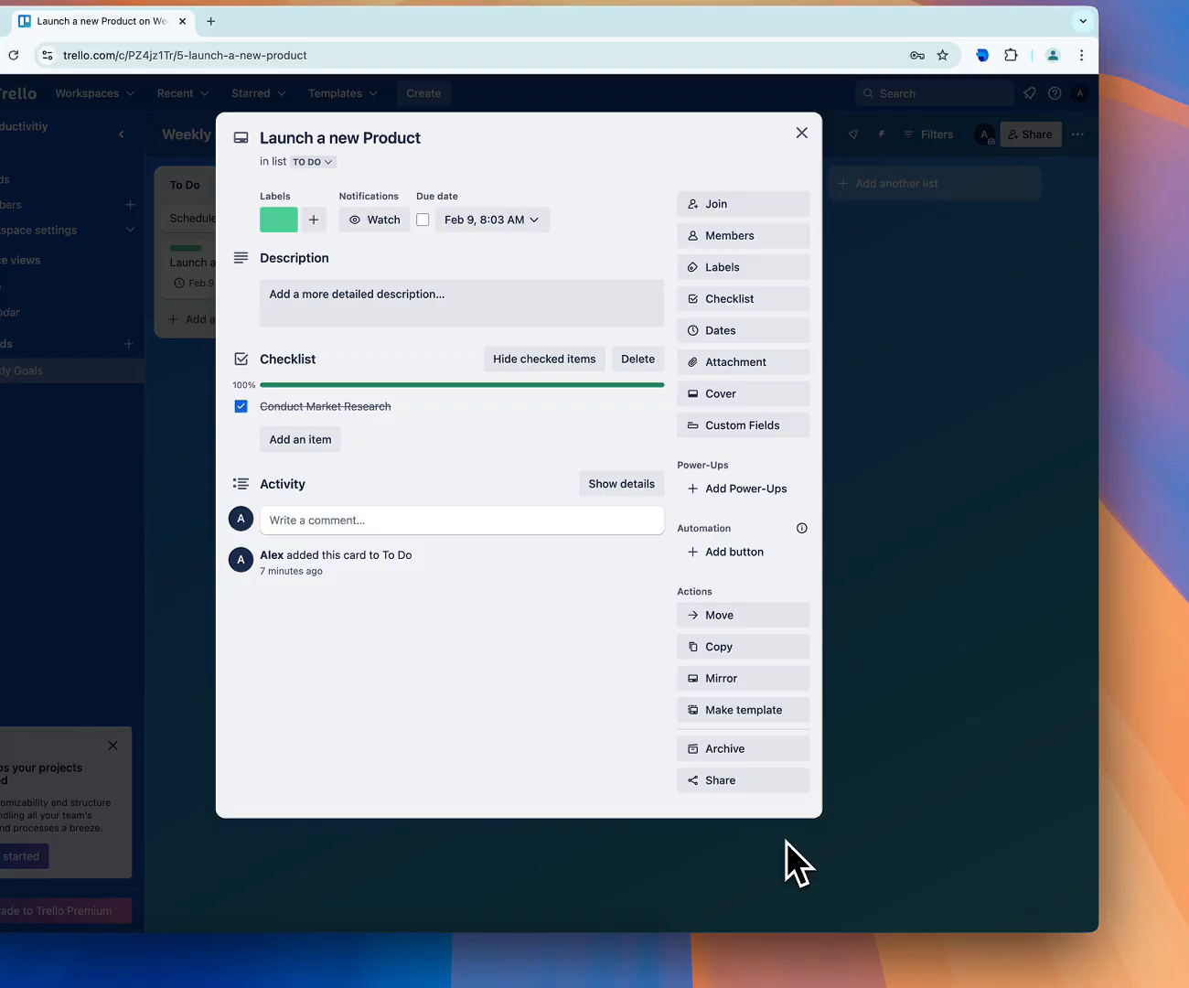
left_click(786, 842)
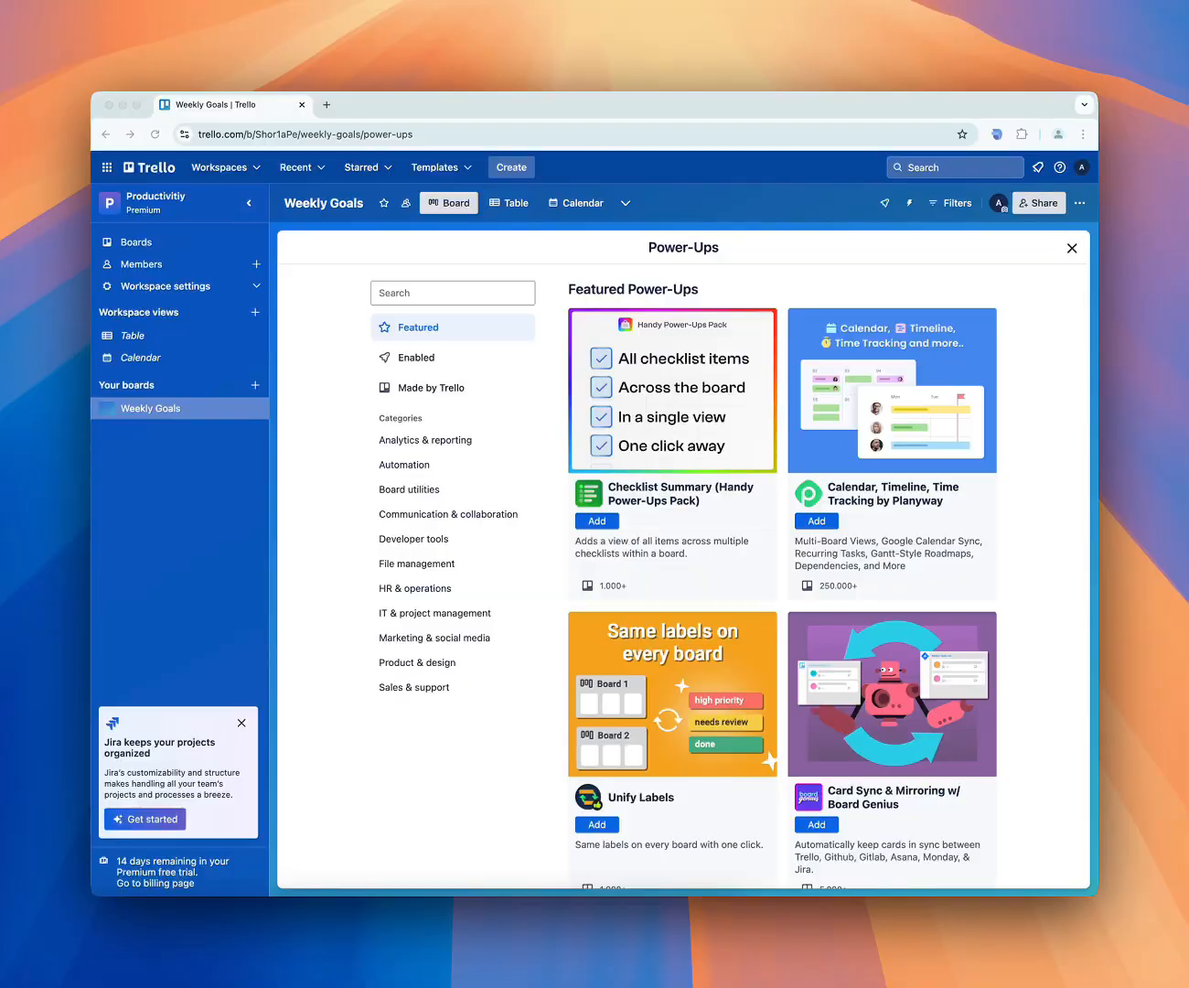
Browse the Power-Ups directory, including the Enabled, Made by Trello, Automation and Communication & collaboration categories, and close it
scroll(693, 430, "down", 5)
left_click(377, 360)
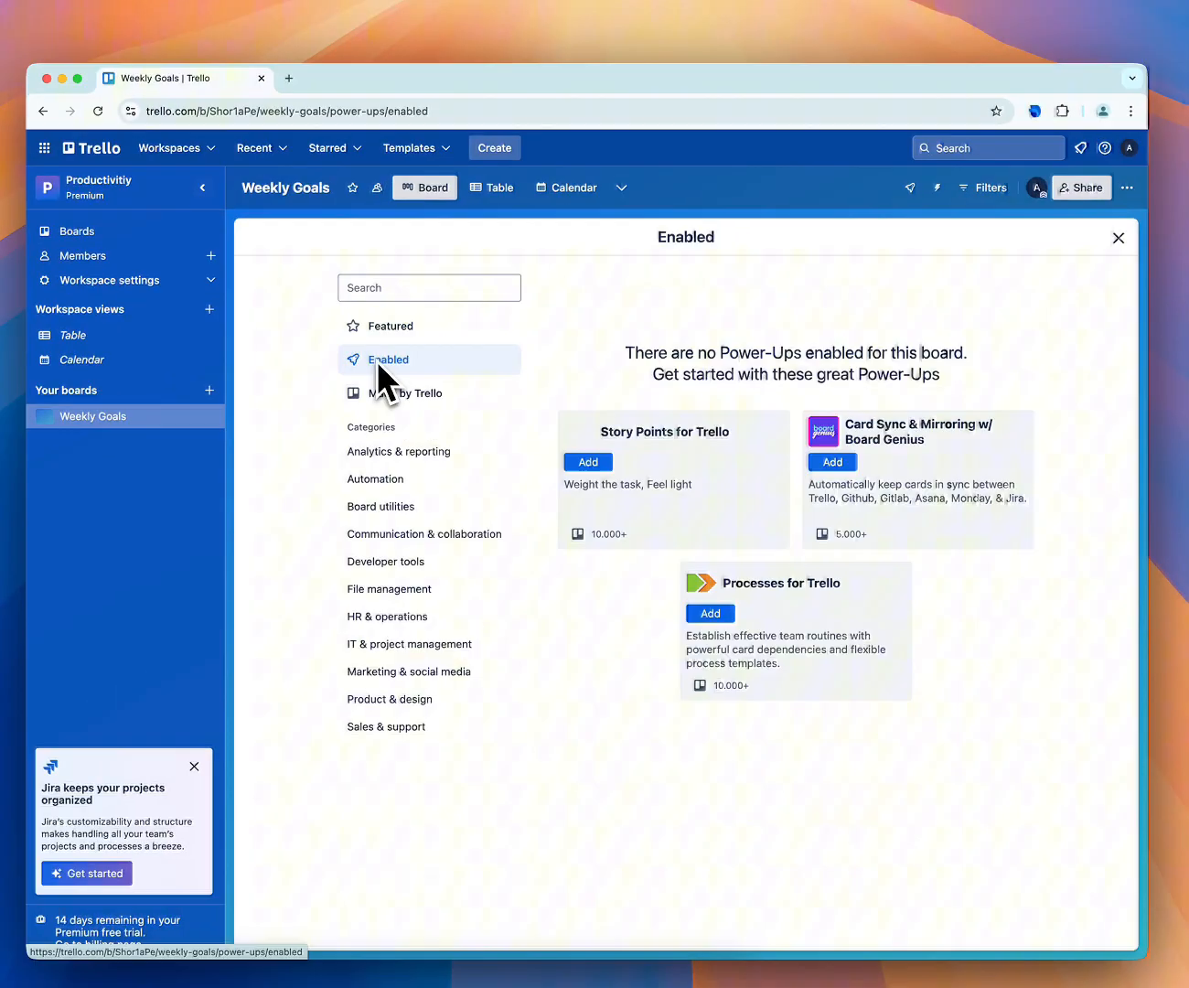
left_click(383, 394)
left_click(390, 482)
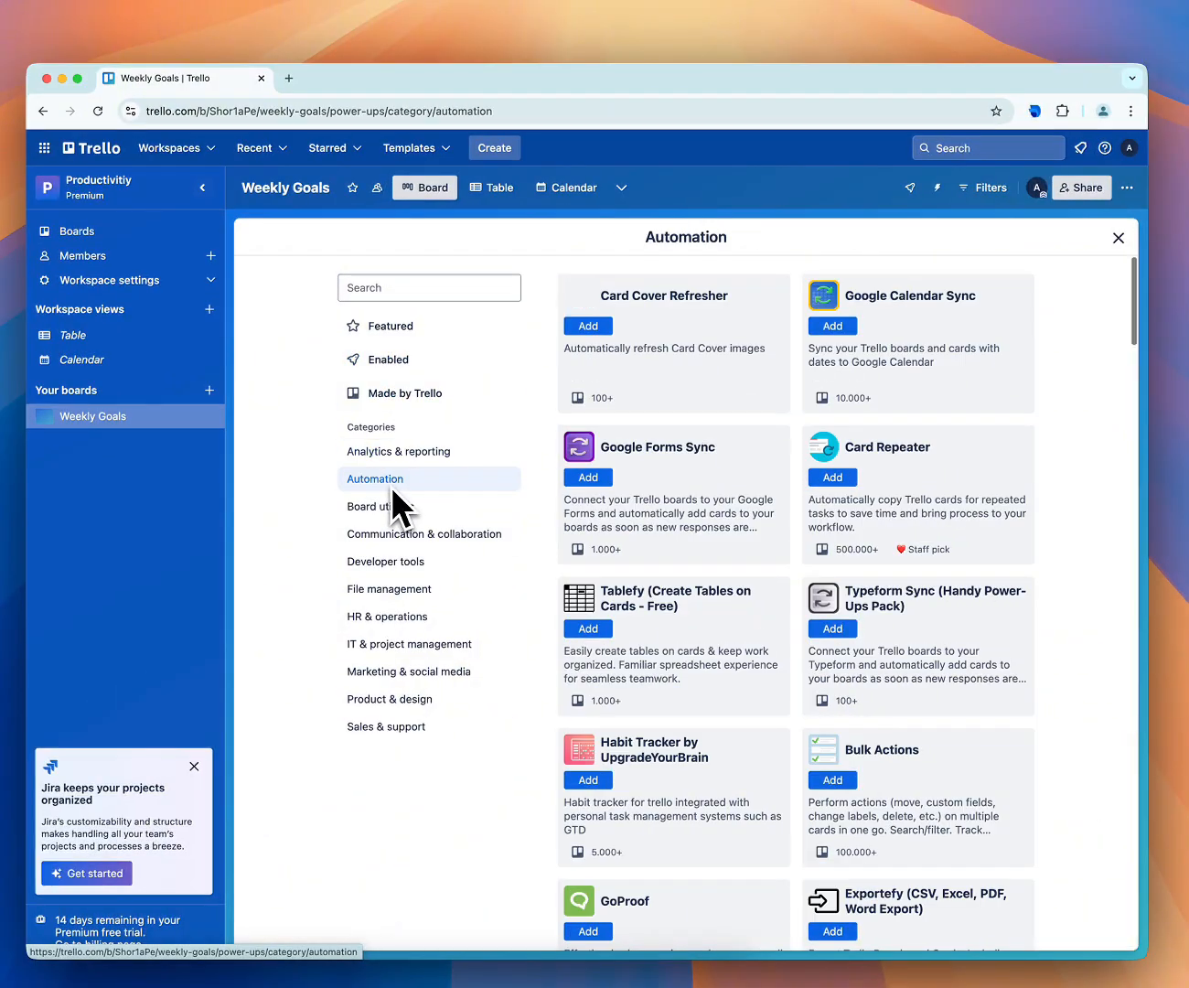
left_click(398, 535)
left_click(1118, 237)
Search the Weekly Goals board's Power-Ups for "calen" and add the calendar Power-Up
left_click(1127, 189)
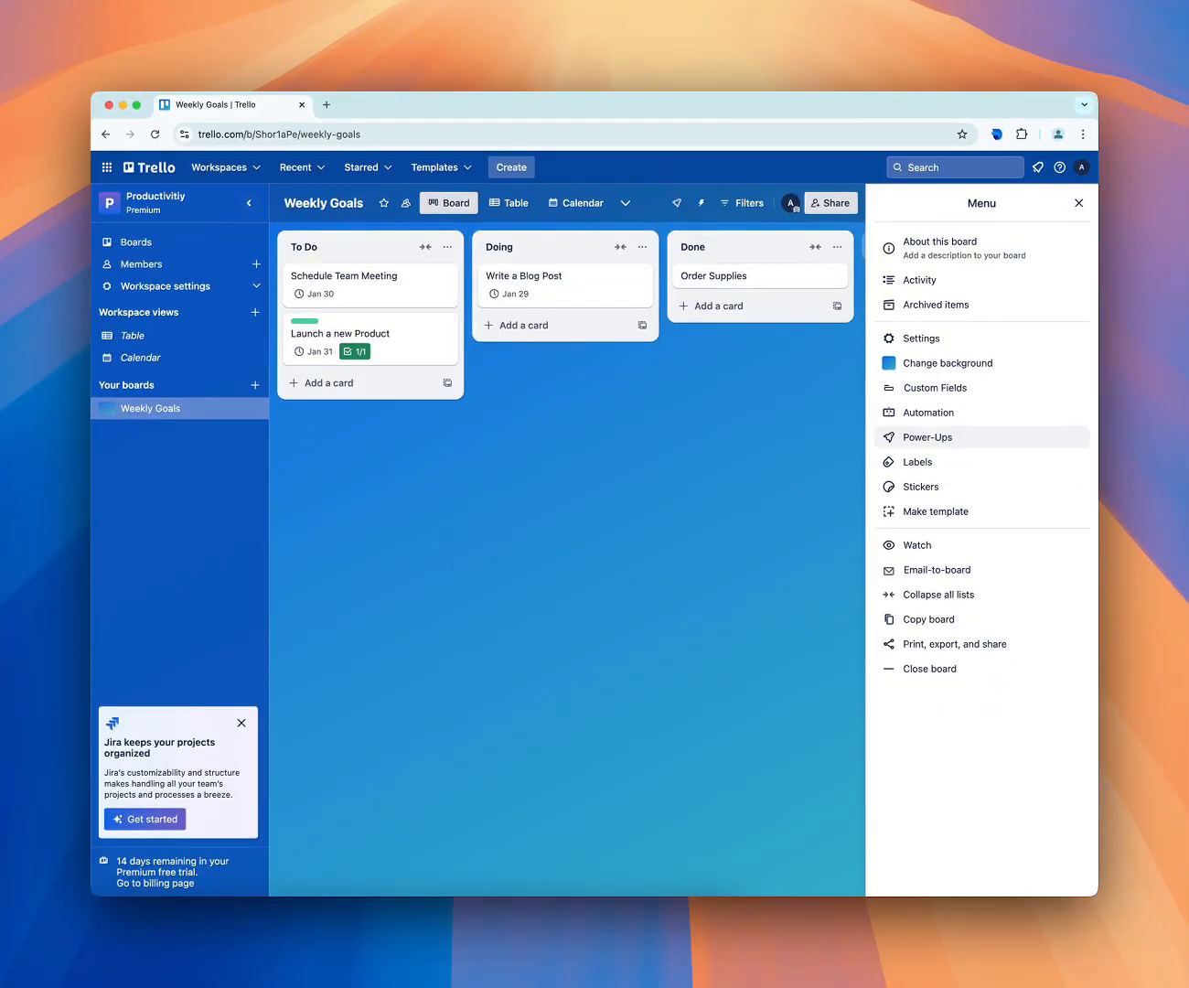
left_click(927, 437)
left_click(410, 308)
type("calen")
left_click(588, 386)
left_click(1072, 249)
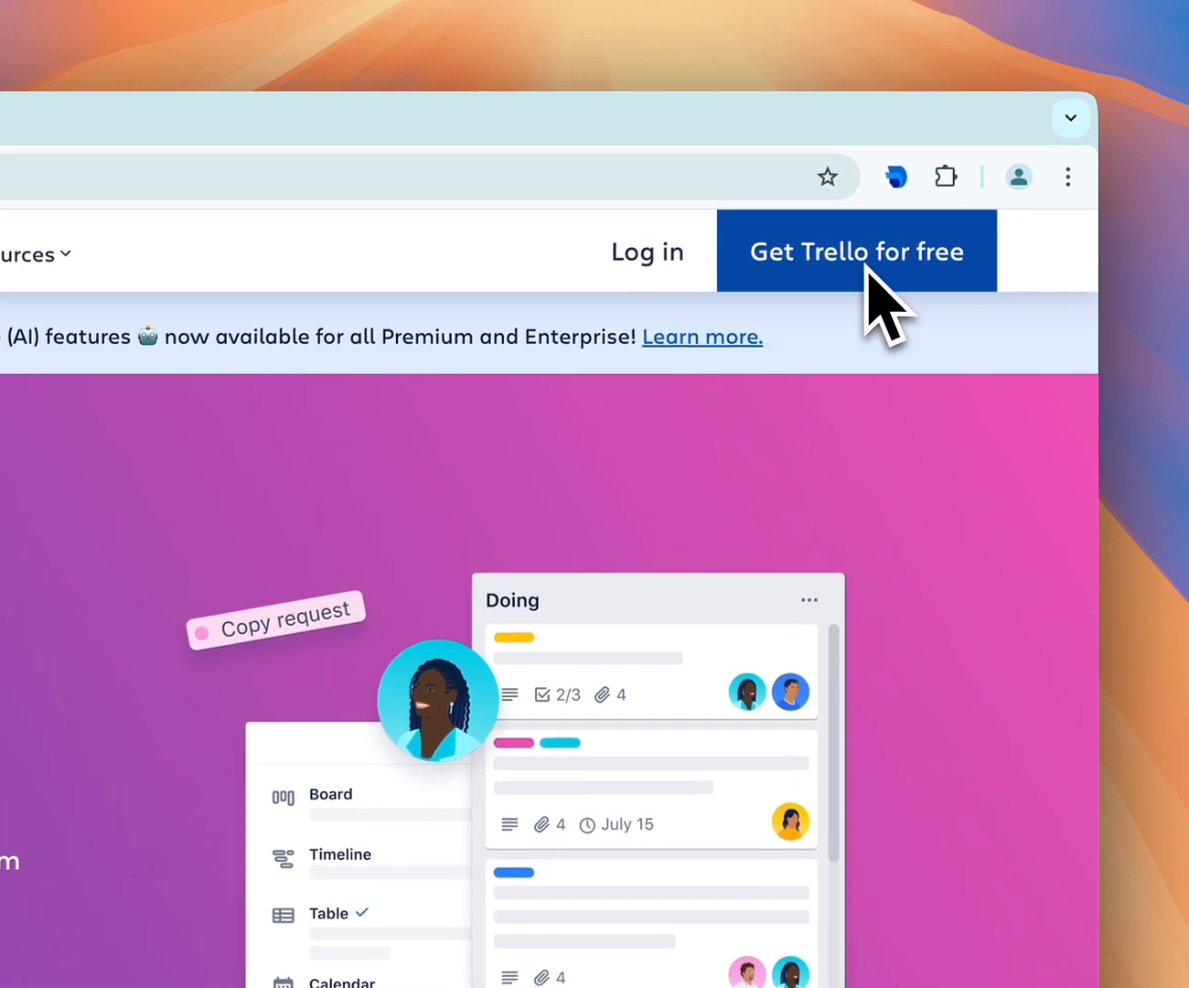
Start signing up for a free Trello account and enter the account's e-mail address
left_click(864, 266)
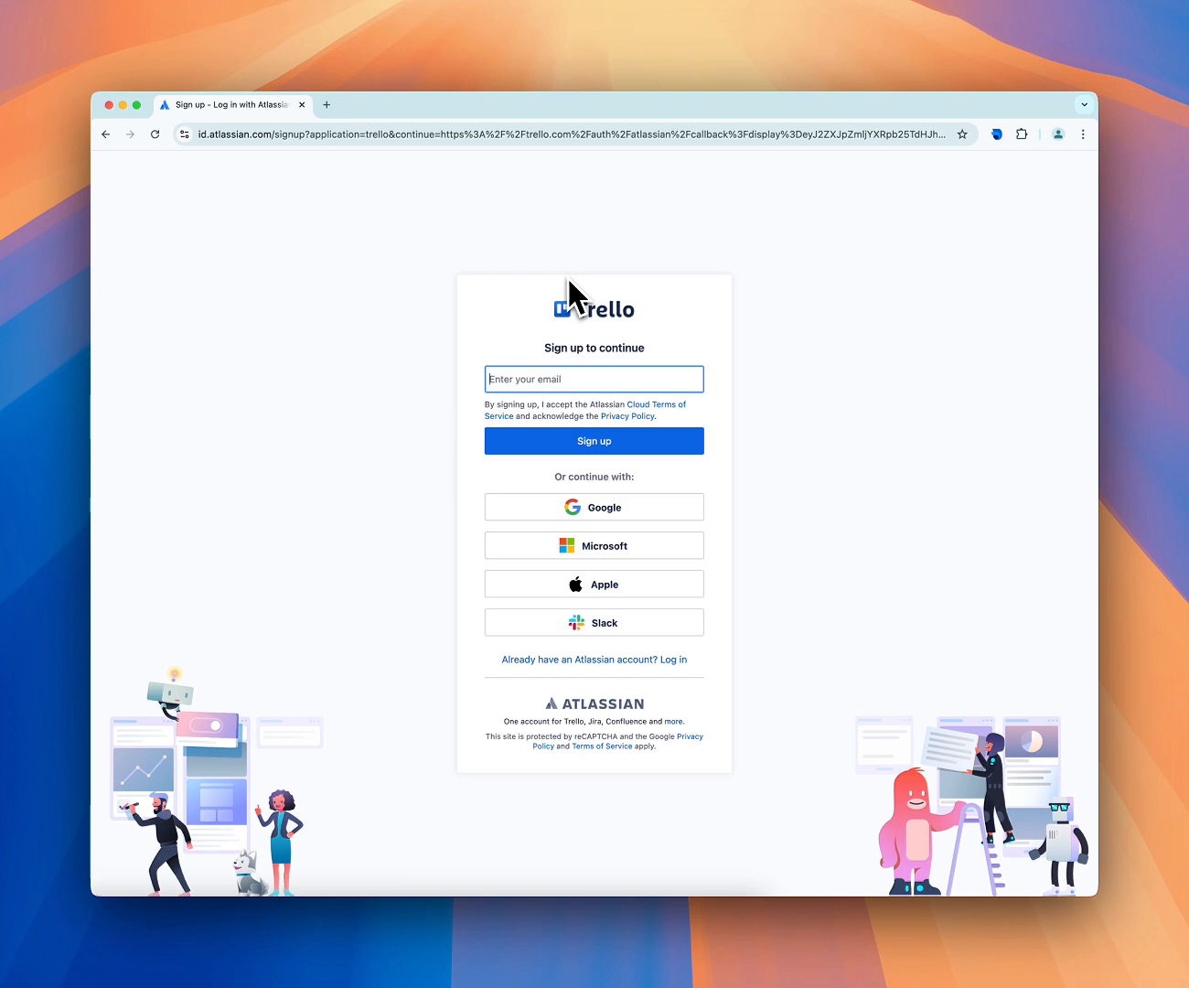
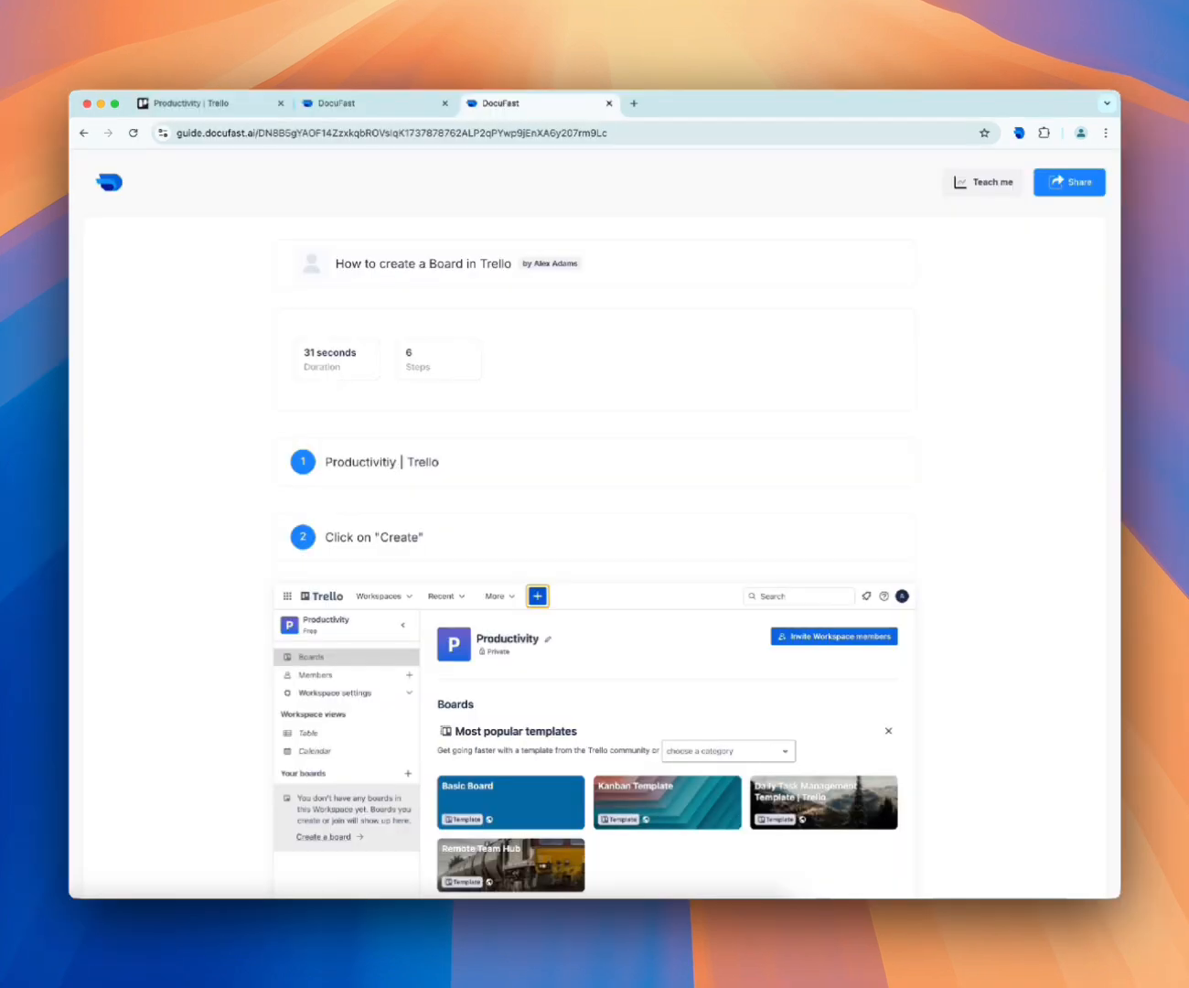
Examine the steps of the DocuFast guide "How to create a Board in Trello" from start to end
scroll(192, 430, "down", 15)
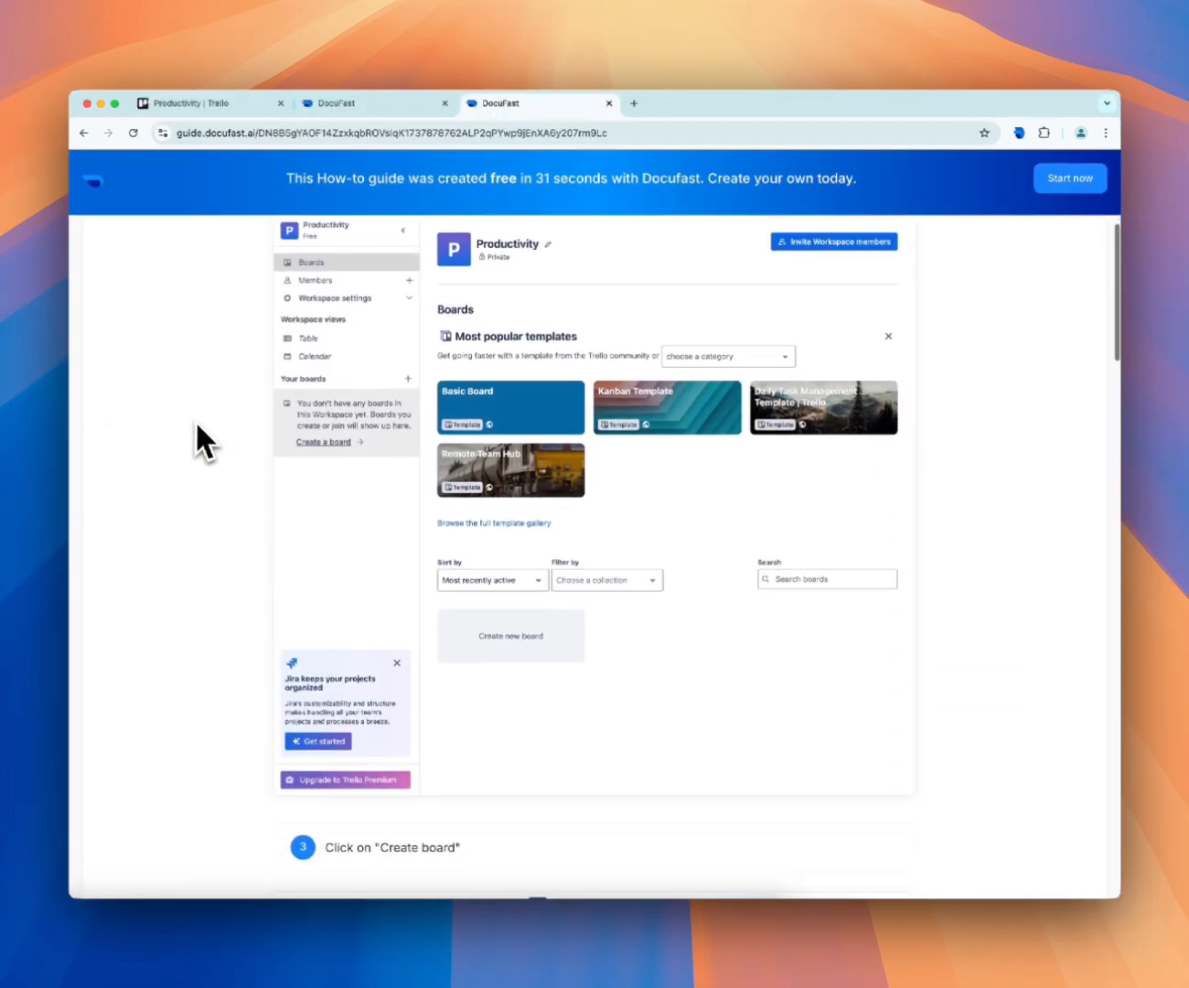
scroll(194, 415, "down", 15)
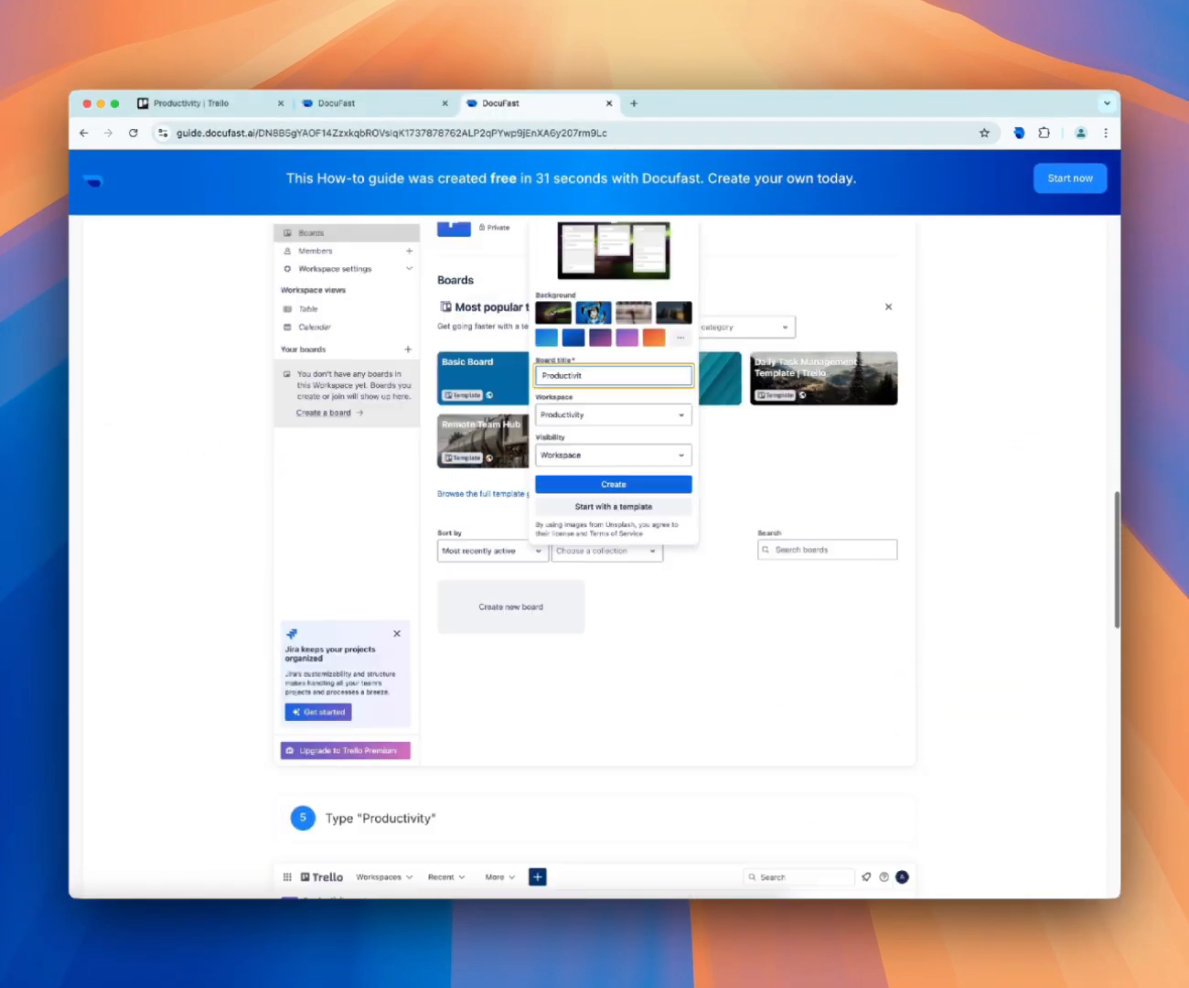
scroll(190, 435, "down", 7)
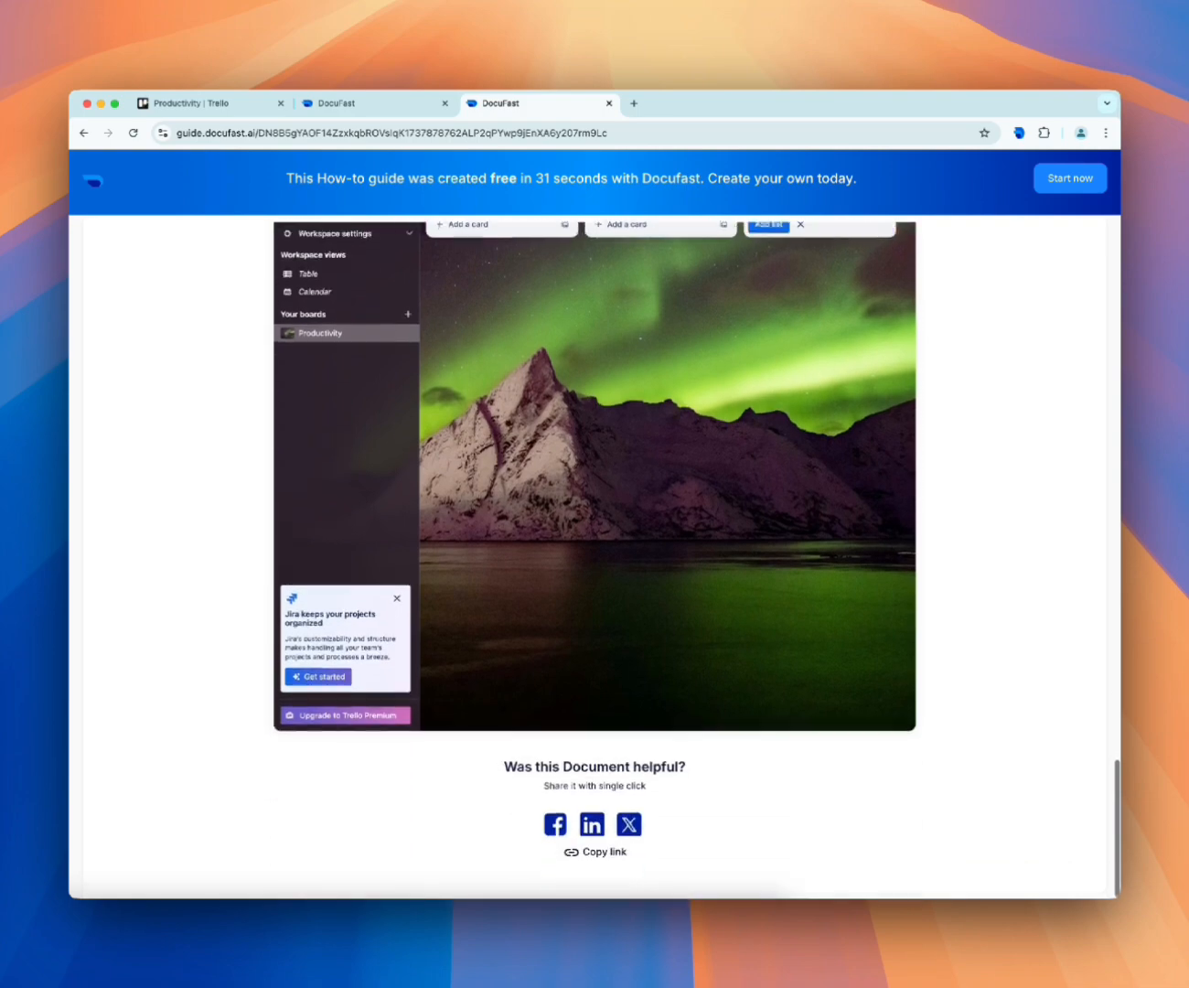
scroll(191, 436, "up", 20)
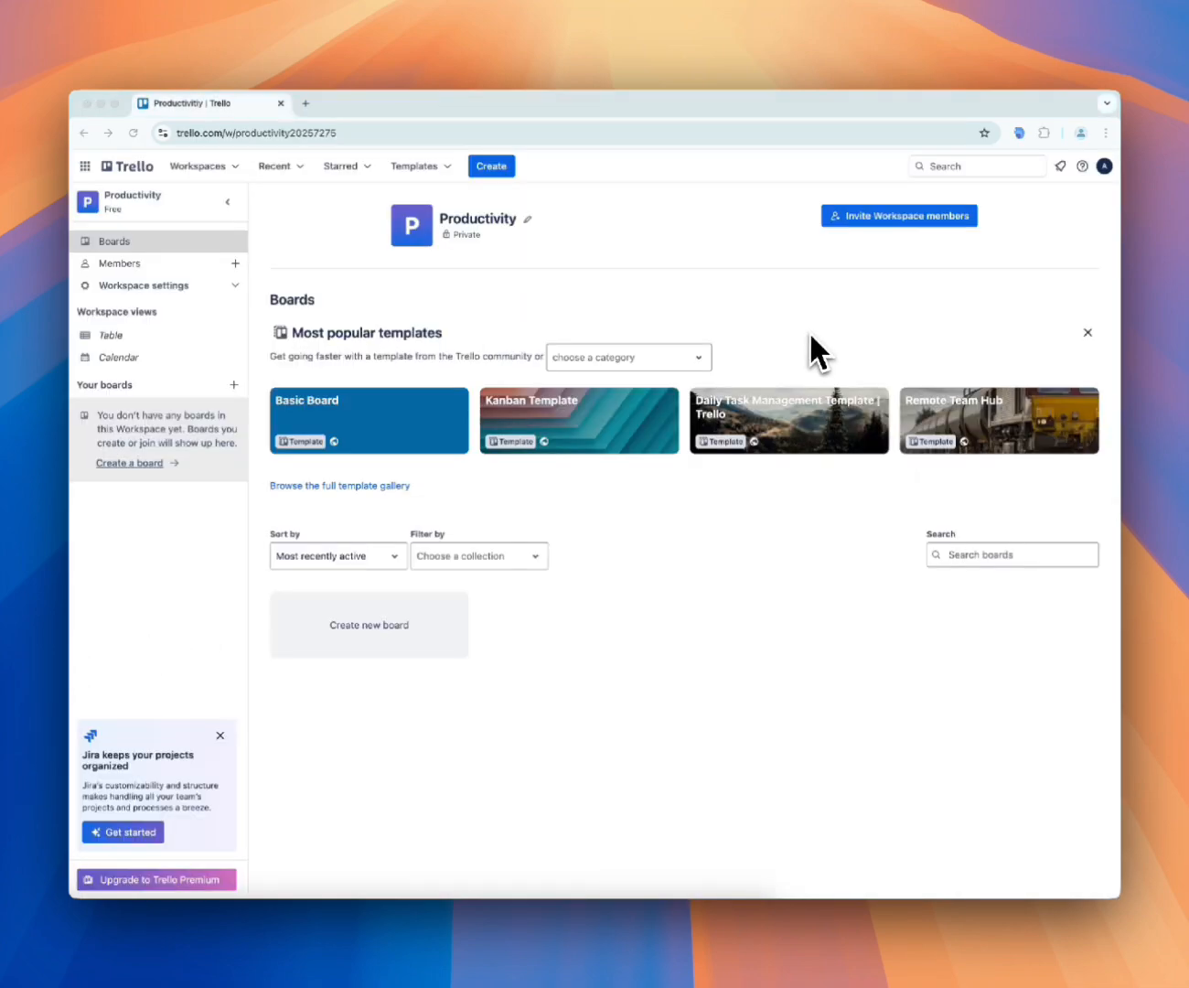
Start a DocuFast guide recording in the Trello workspace and create a board titled "Productivity"
left_click(1020, 135)
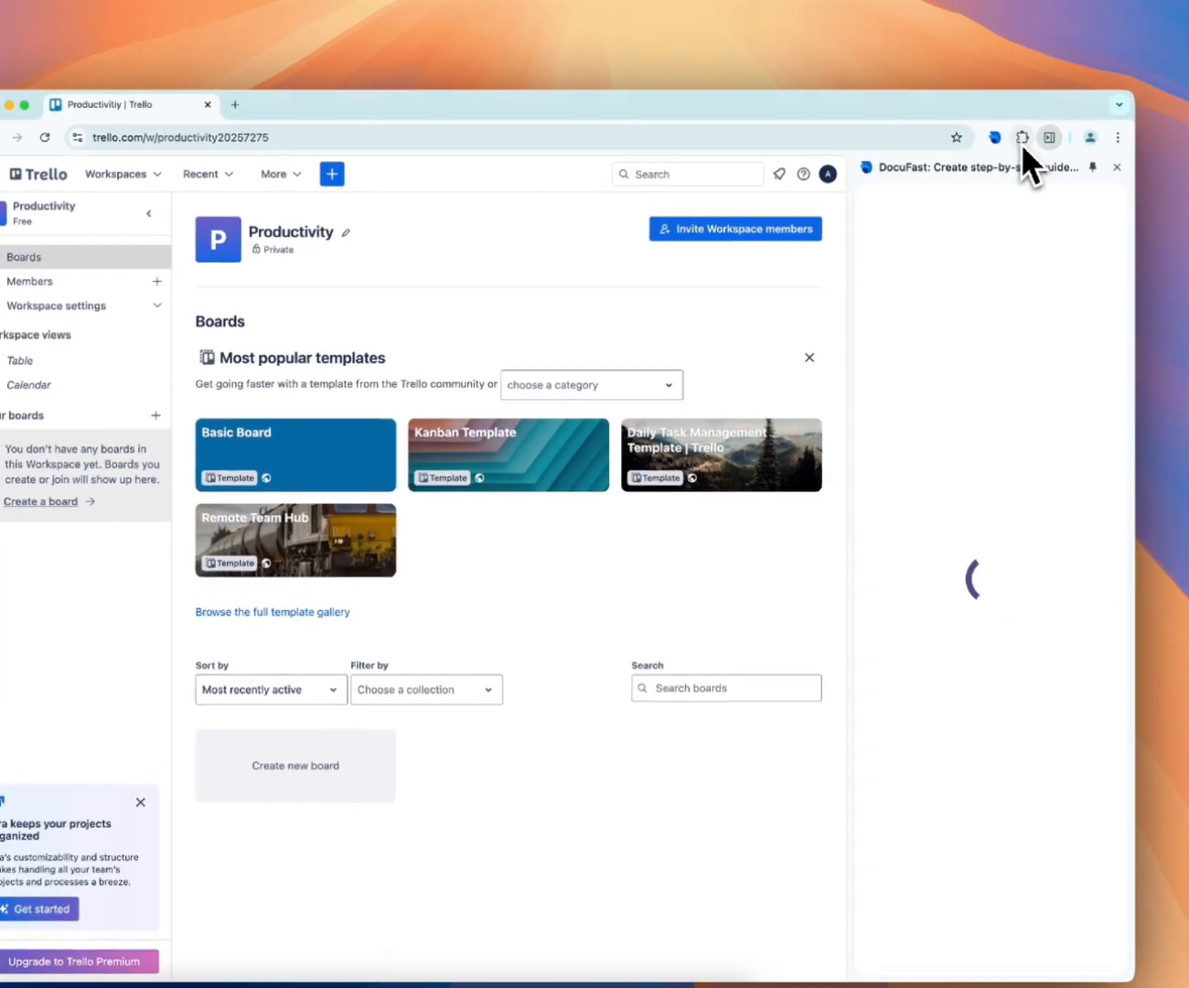
left_click(995, 366)
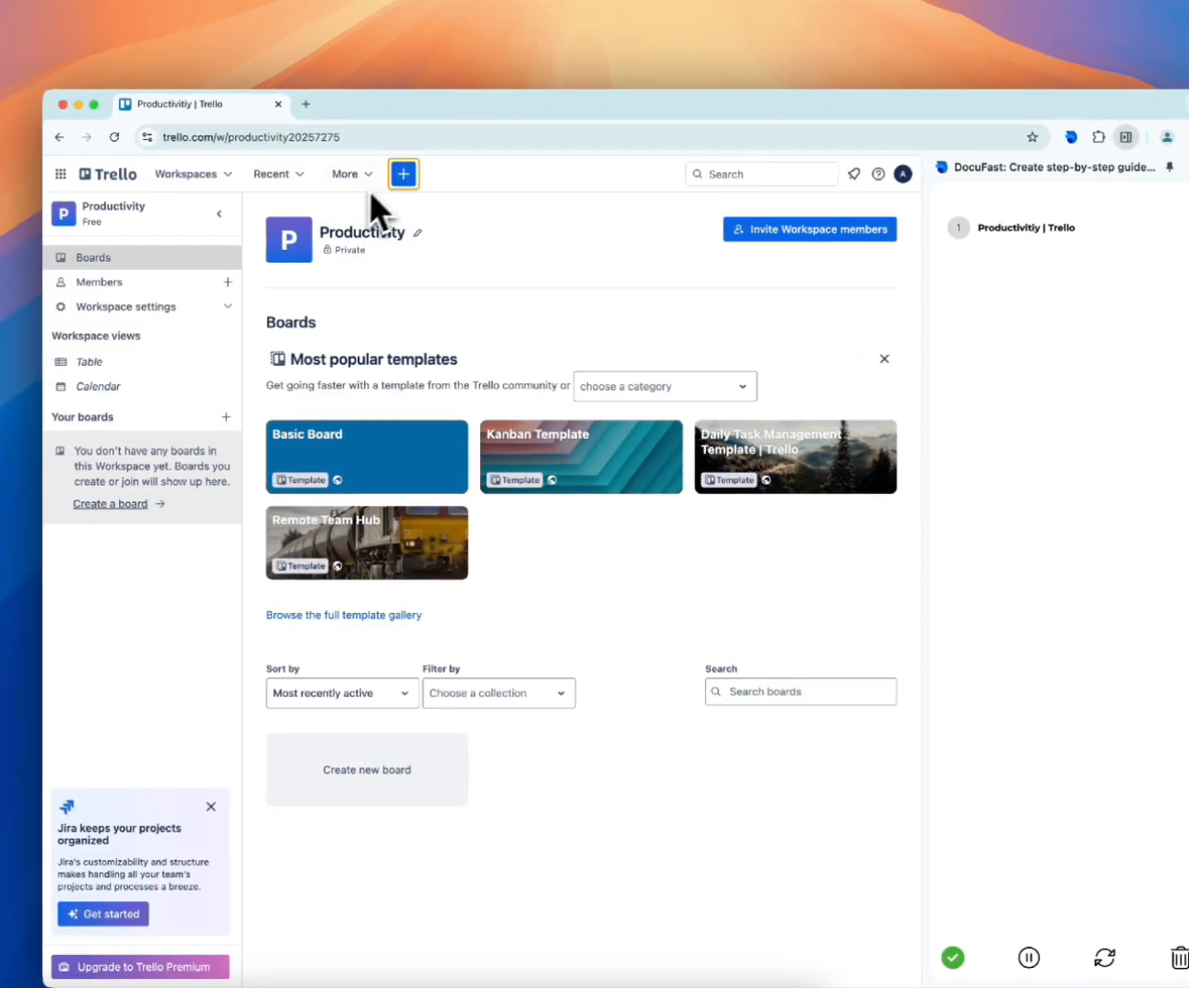
left_click(403, 174)
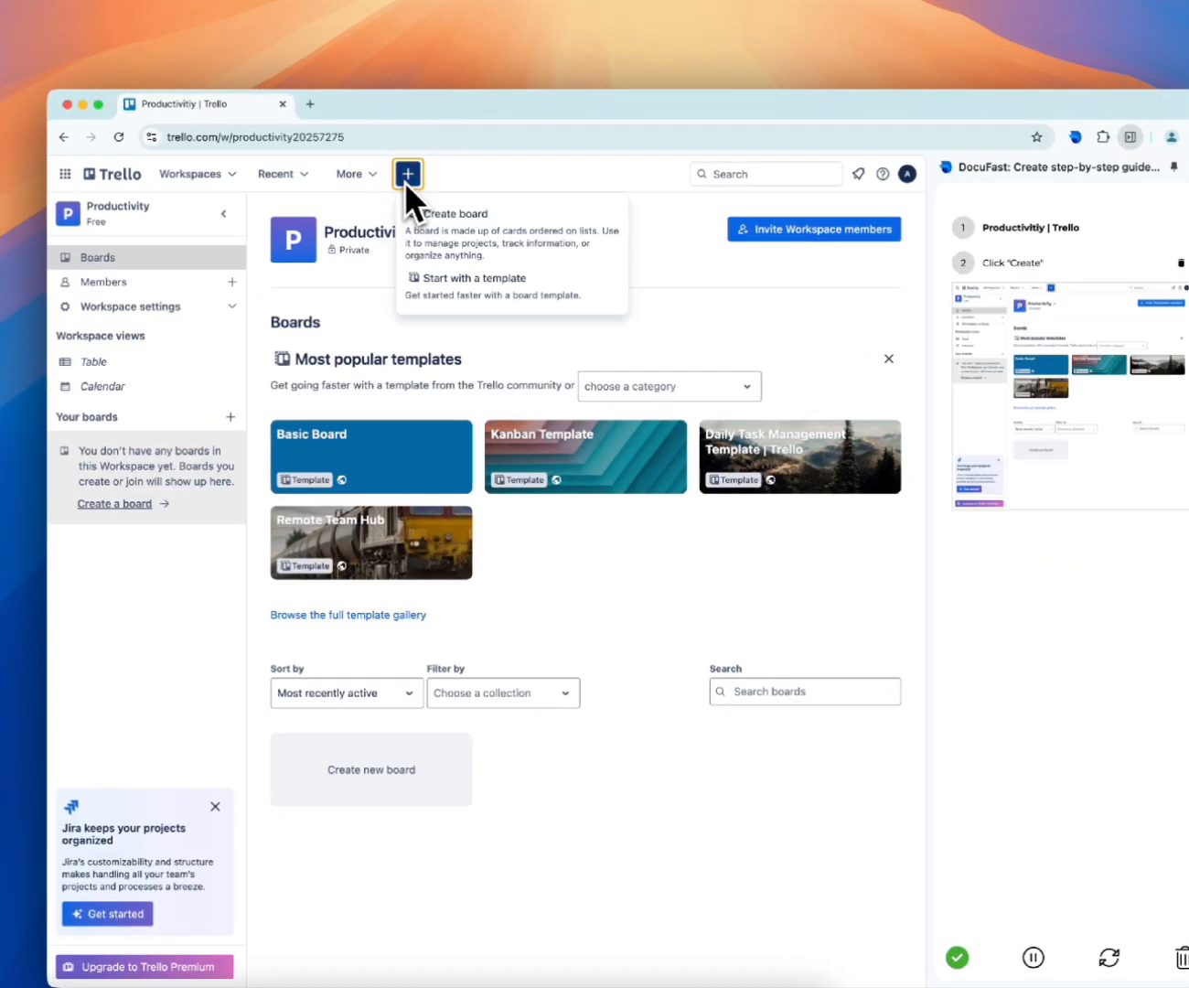
left_click(446, 212)
type("Productivit")
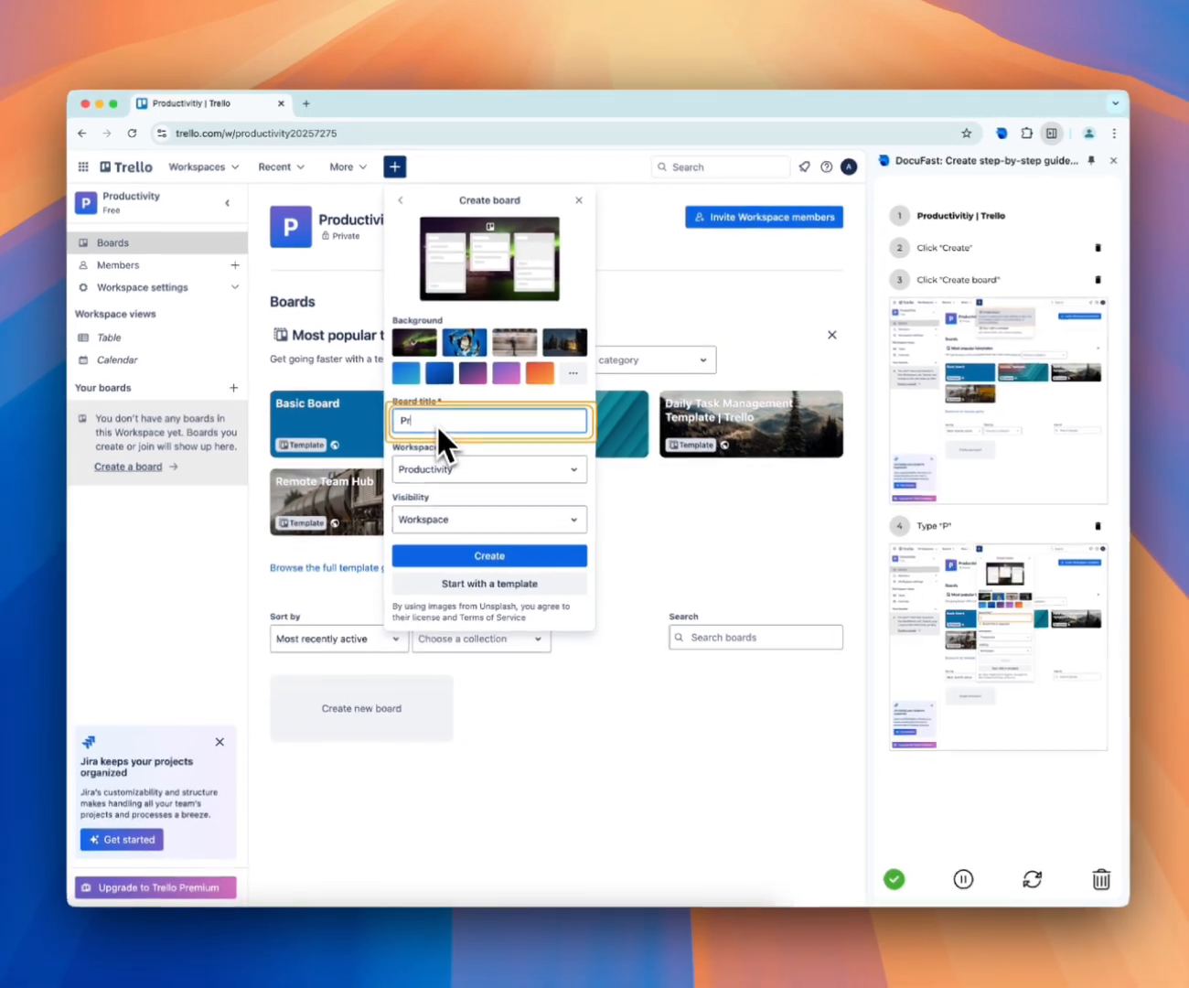
type("y")
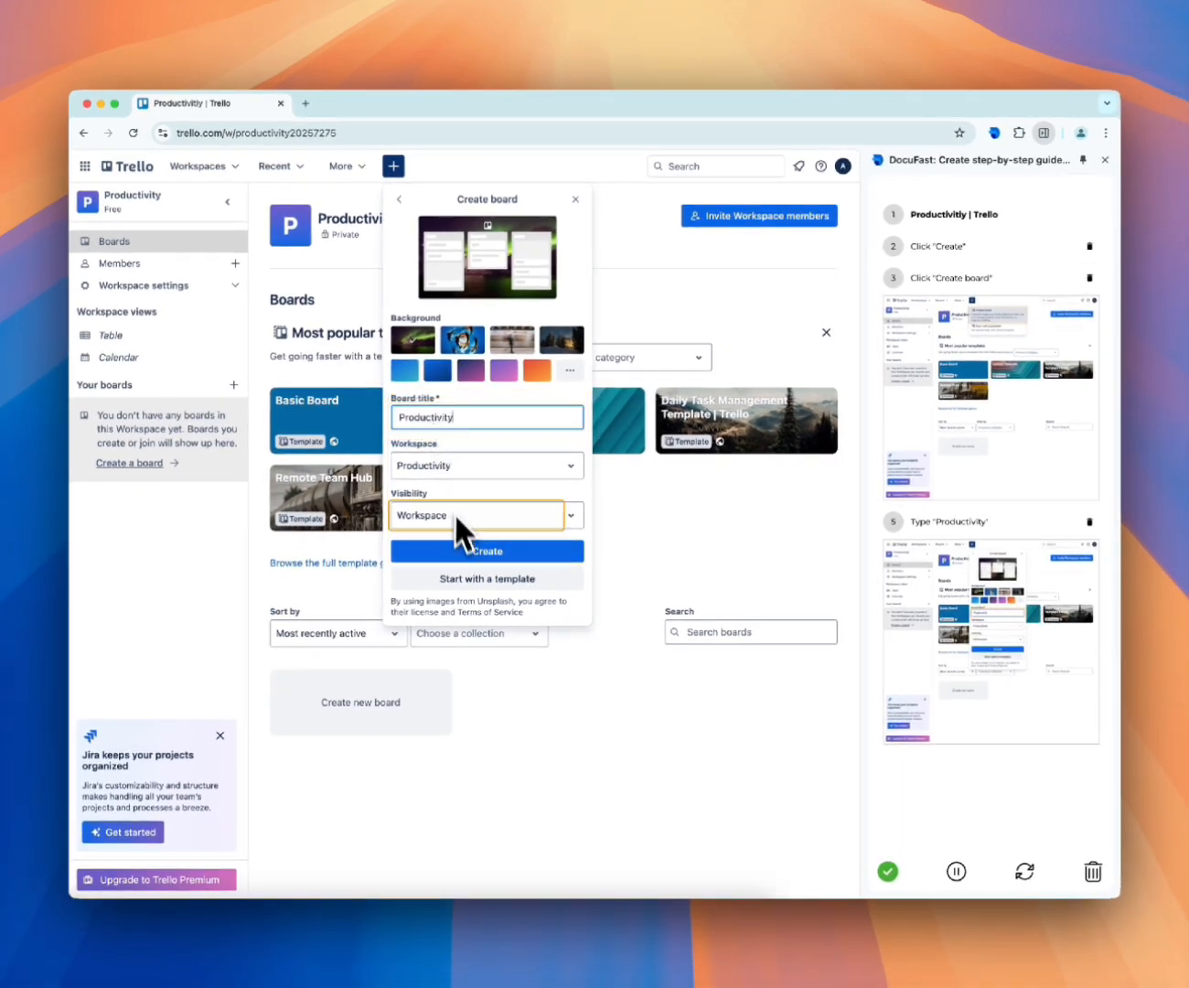
left_click(466, 549)
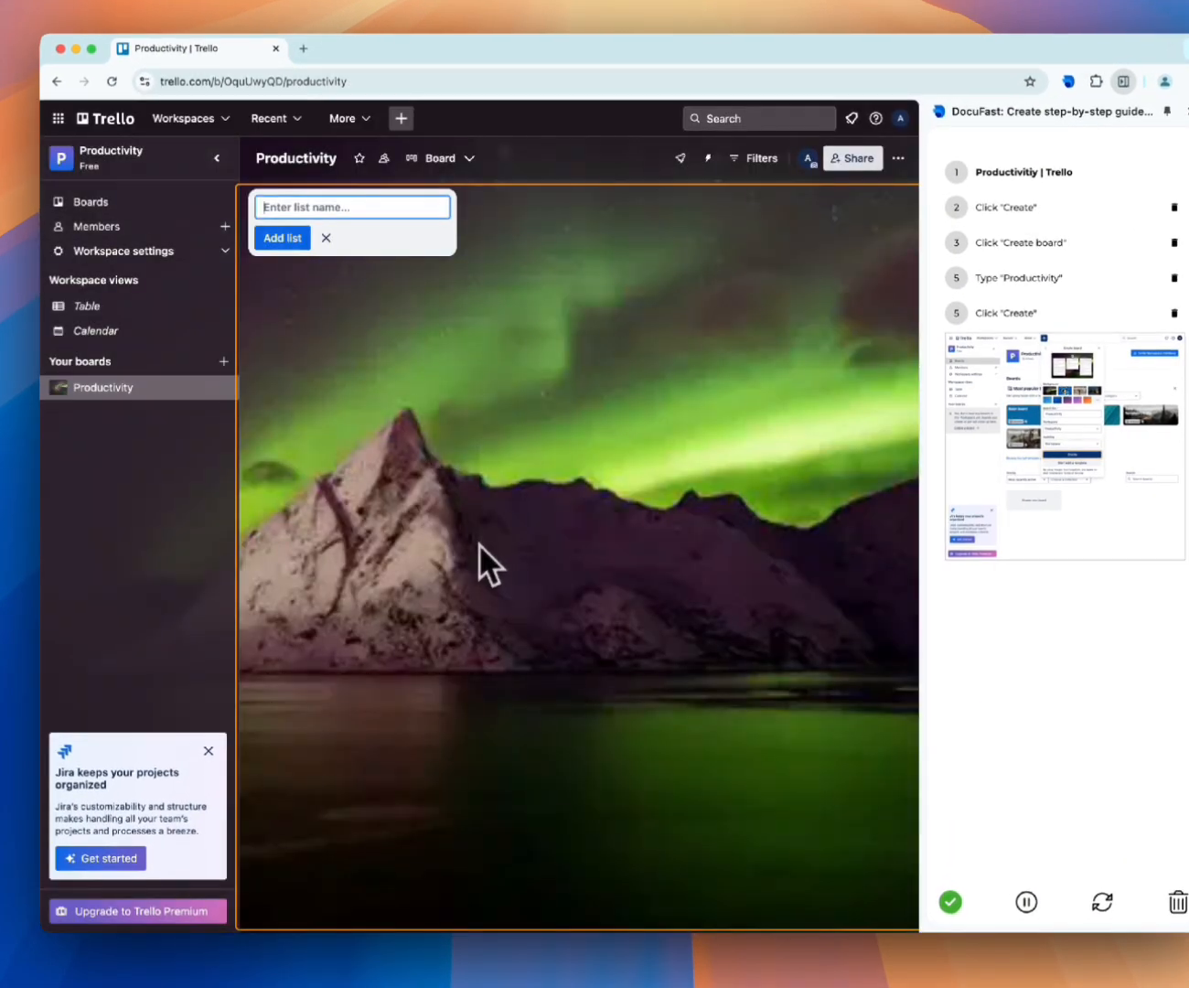
Add the lists "To Do", "In Progress" and "Done" to the Productivity board and finish the guide recording
type("To Do")
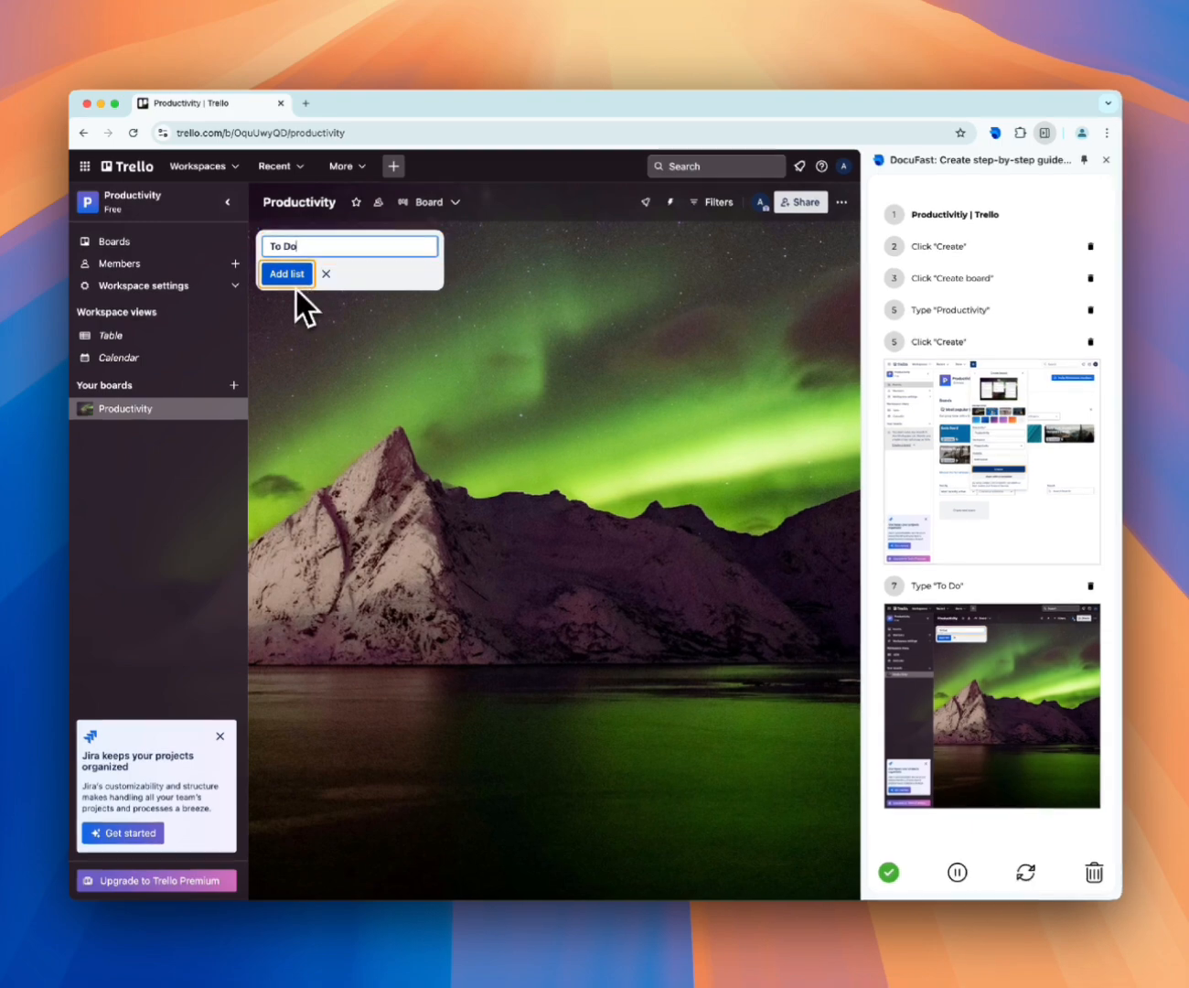
left_click(299, 273)
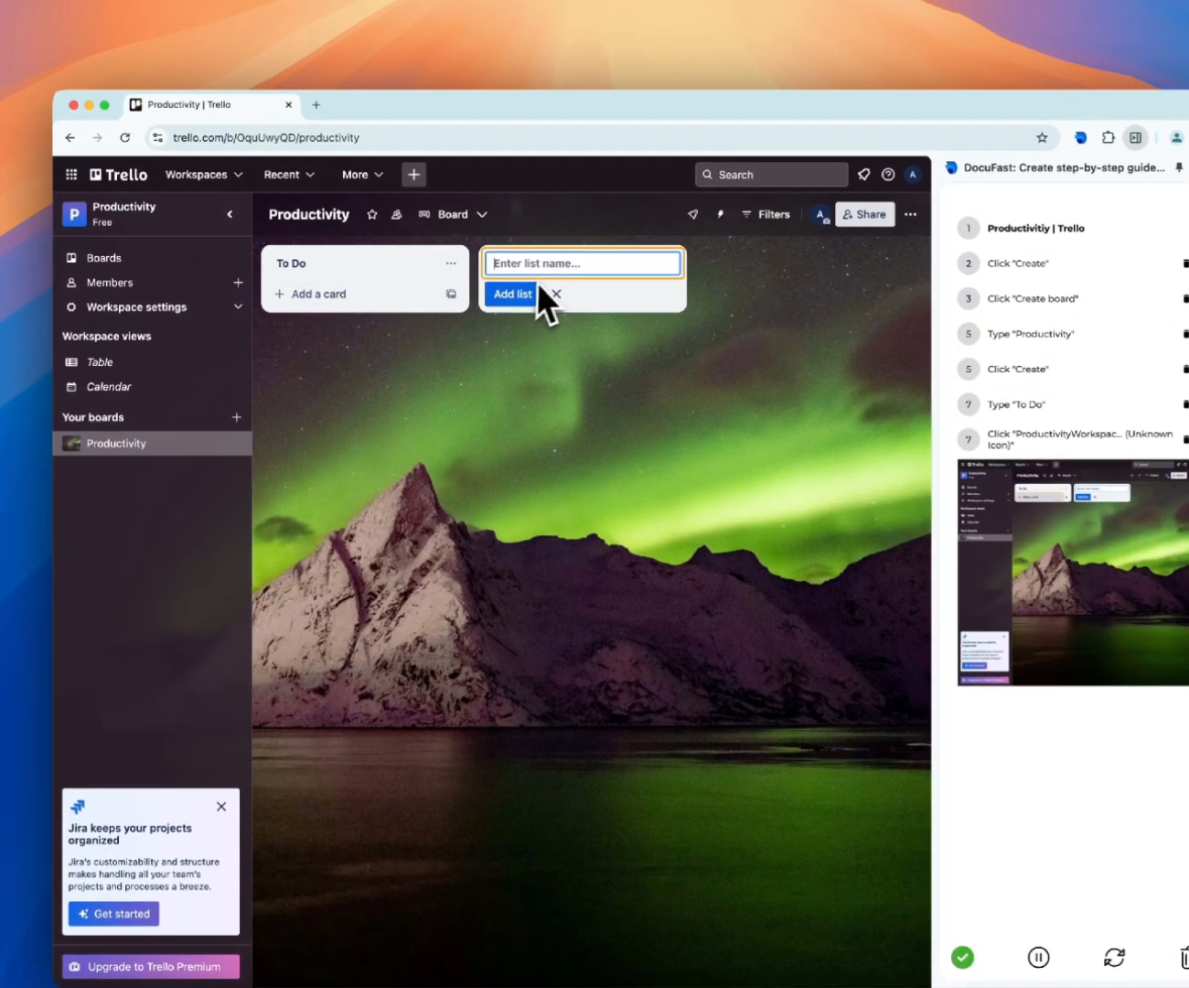
type("In Progress")
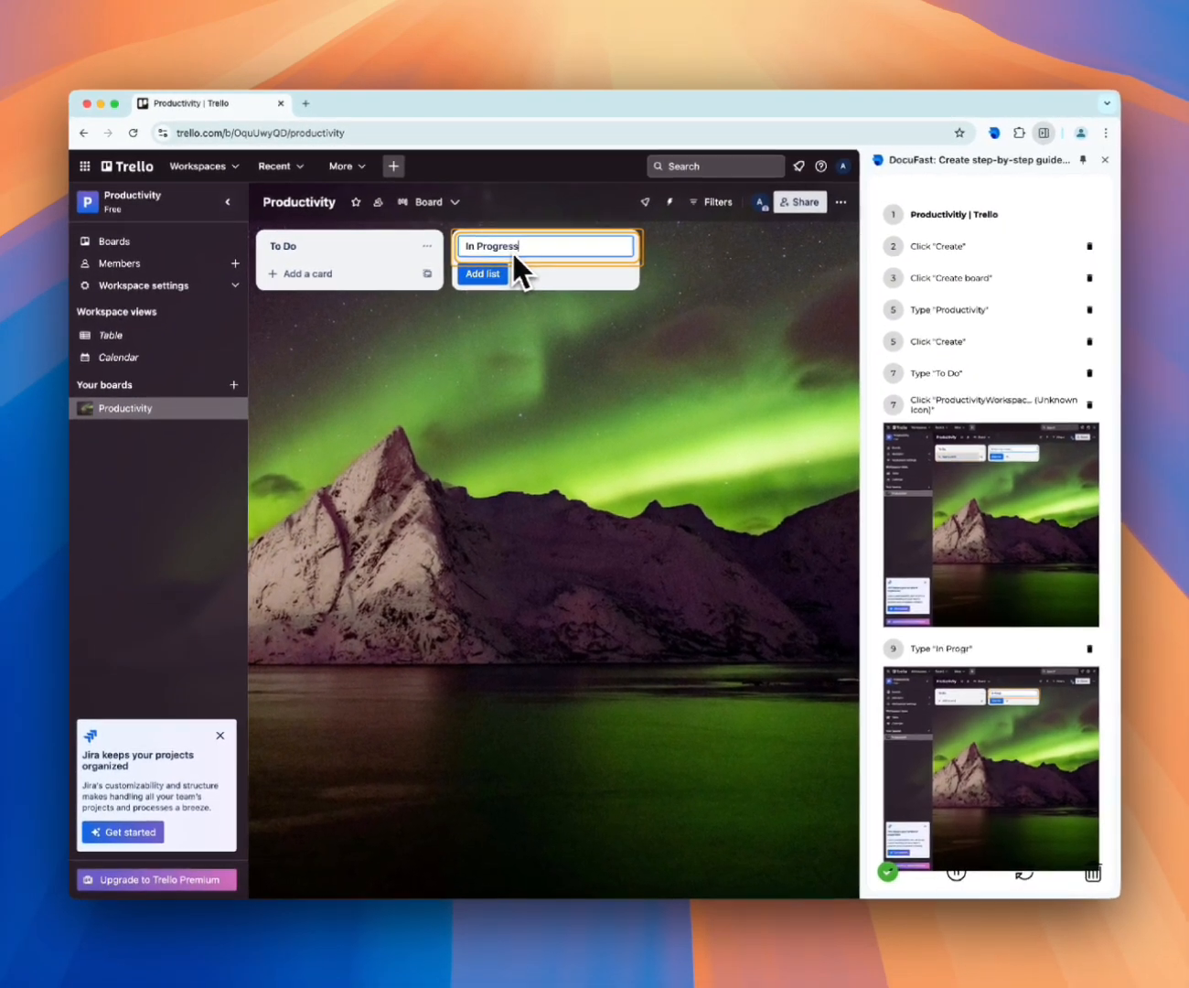
left_click(490, 273)
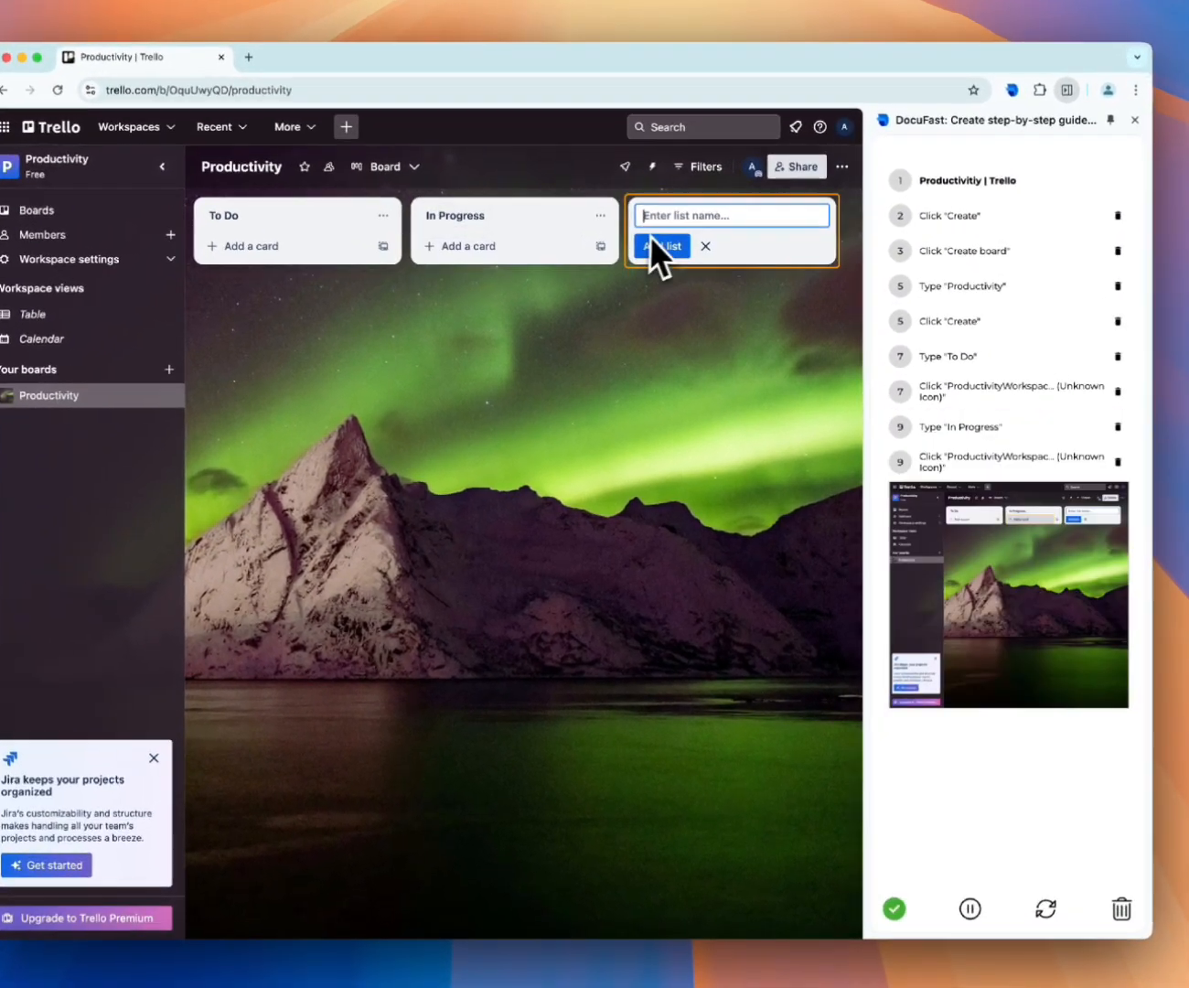
type("Done")
left_click(665, 247)
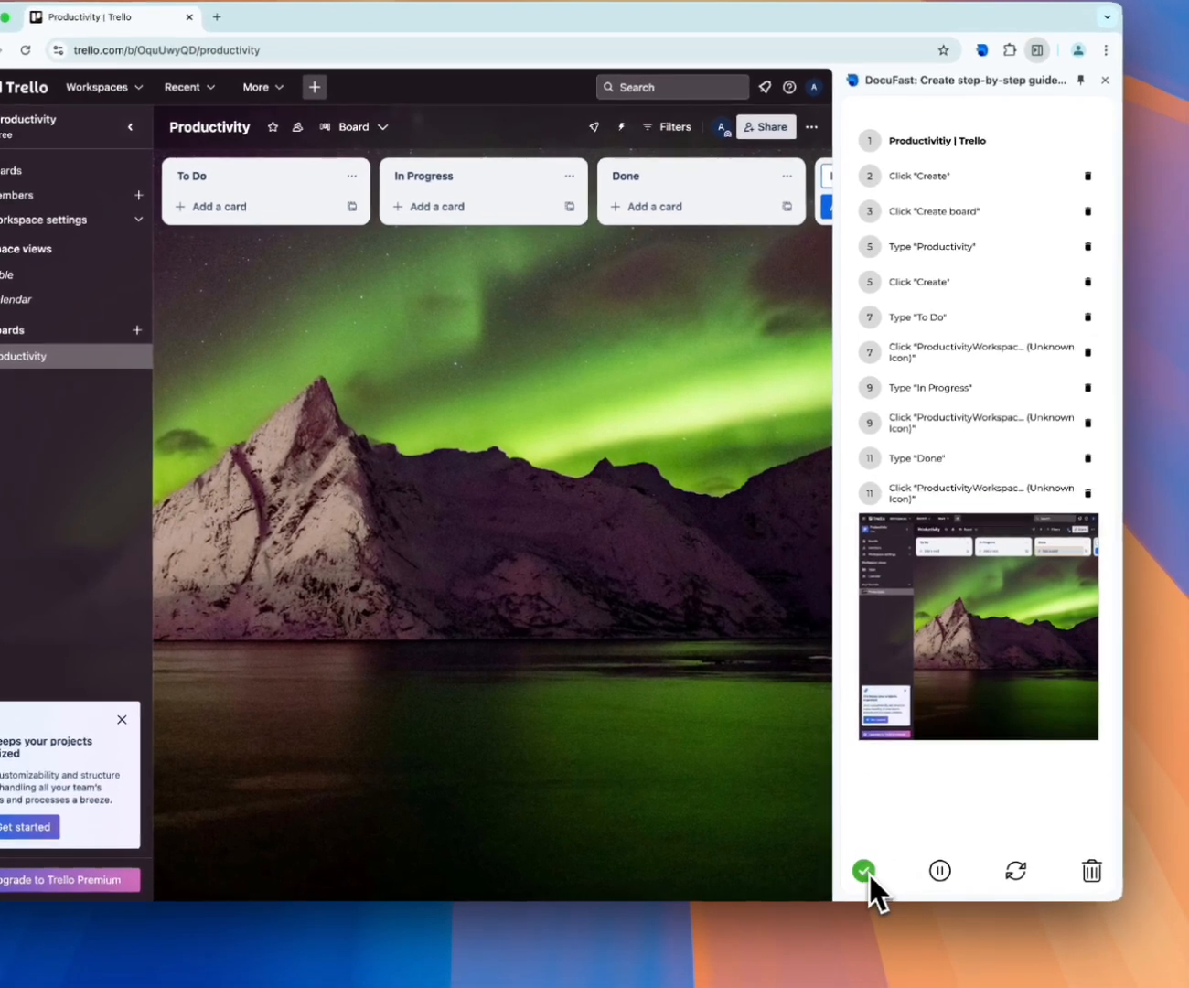
left_click(865, 871)
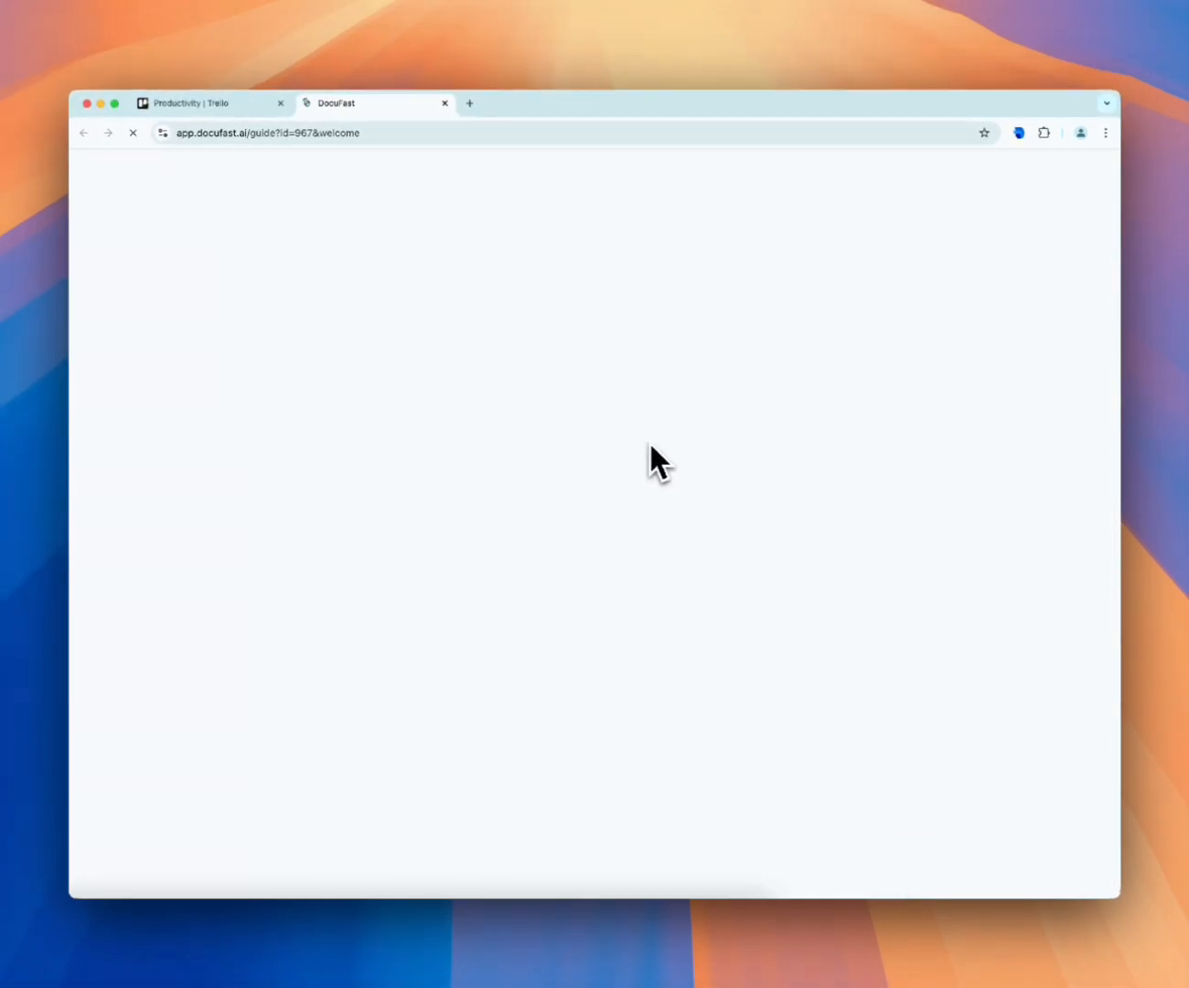
Rename the recorded guide as "How to create a Board in Trello" and save the changes
left_click(990, 182)
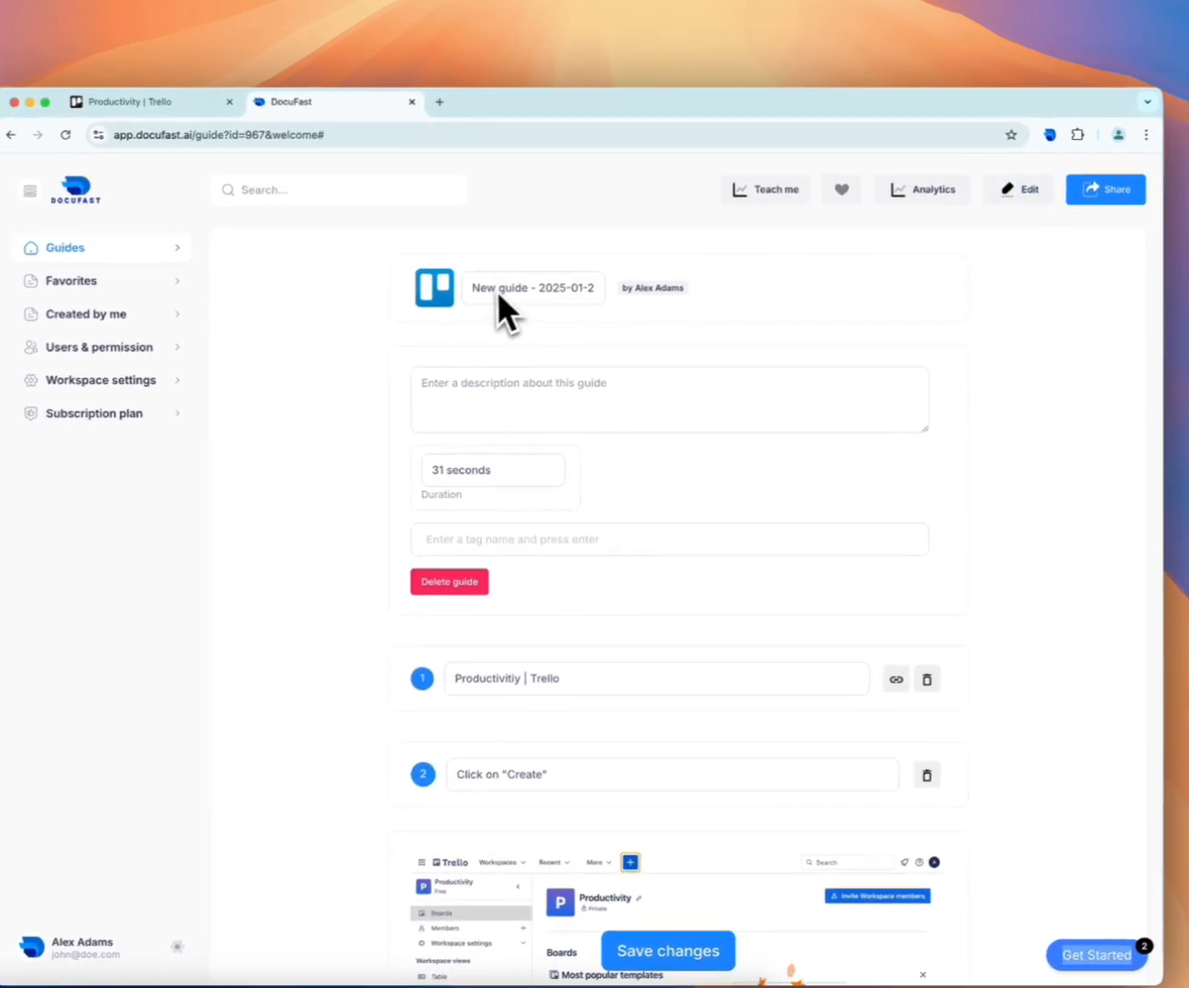
triple_click(506, 293)
type("How to create a Board in")
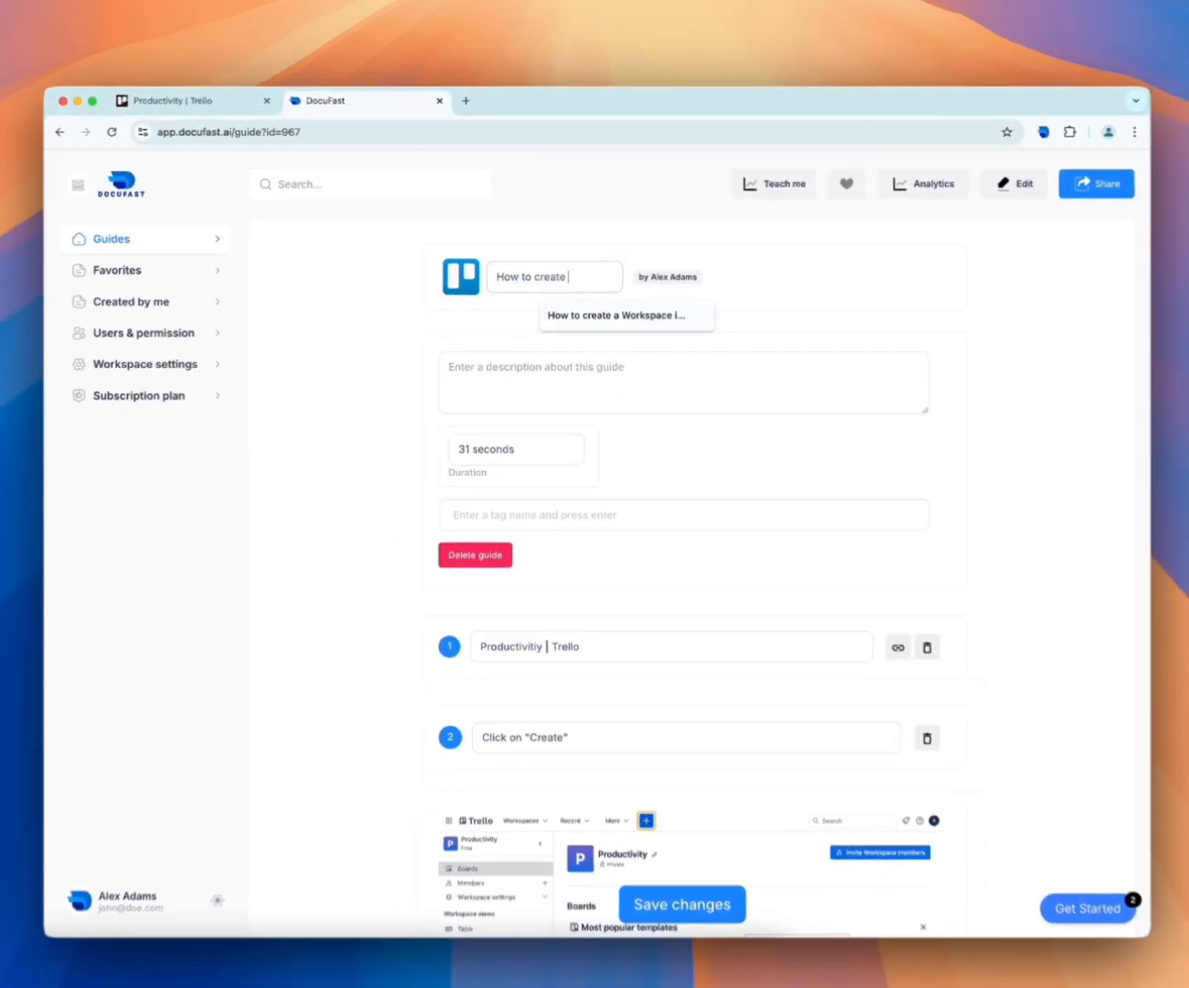
type(" Trello")
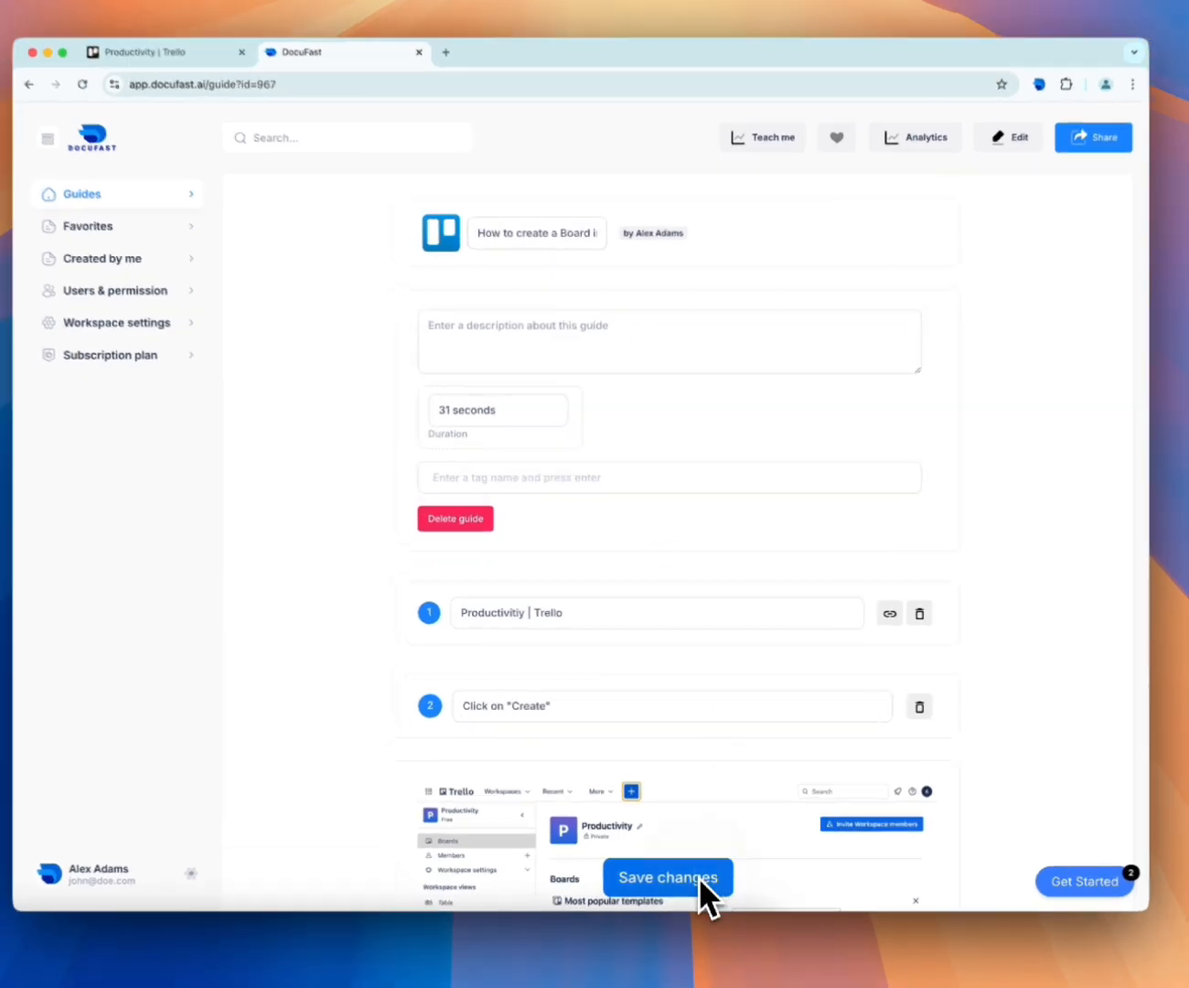
left_click(700, 868)
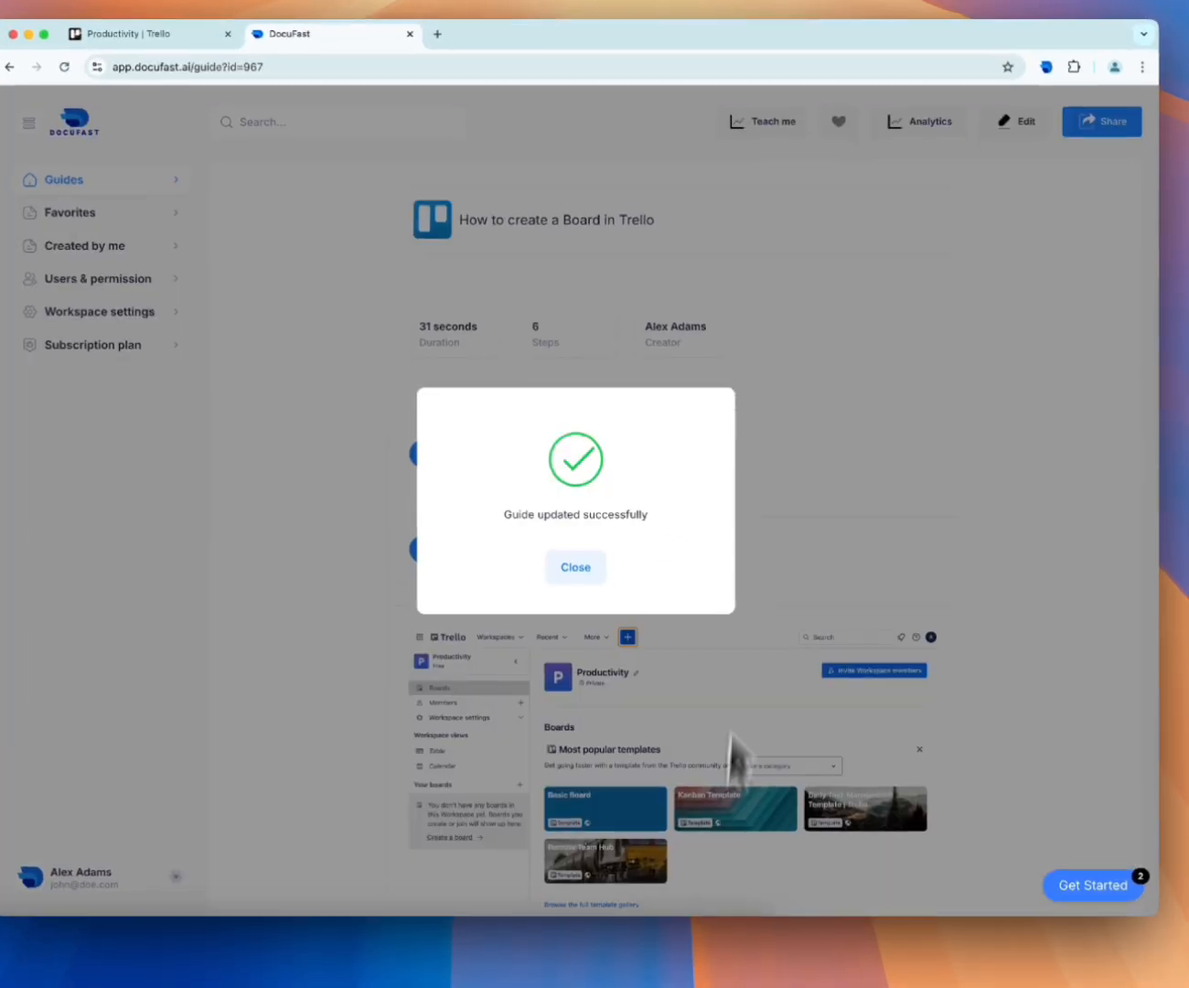
left_click(593, 584)
Follow the DocuFast guide's interactive walkthrough in Trello to open the board creation form
scroll(669, 540, "down", 20)
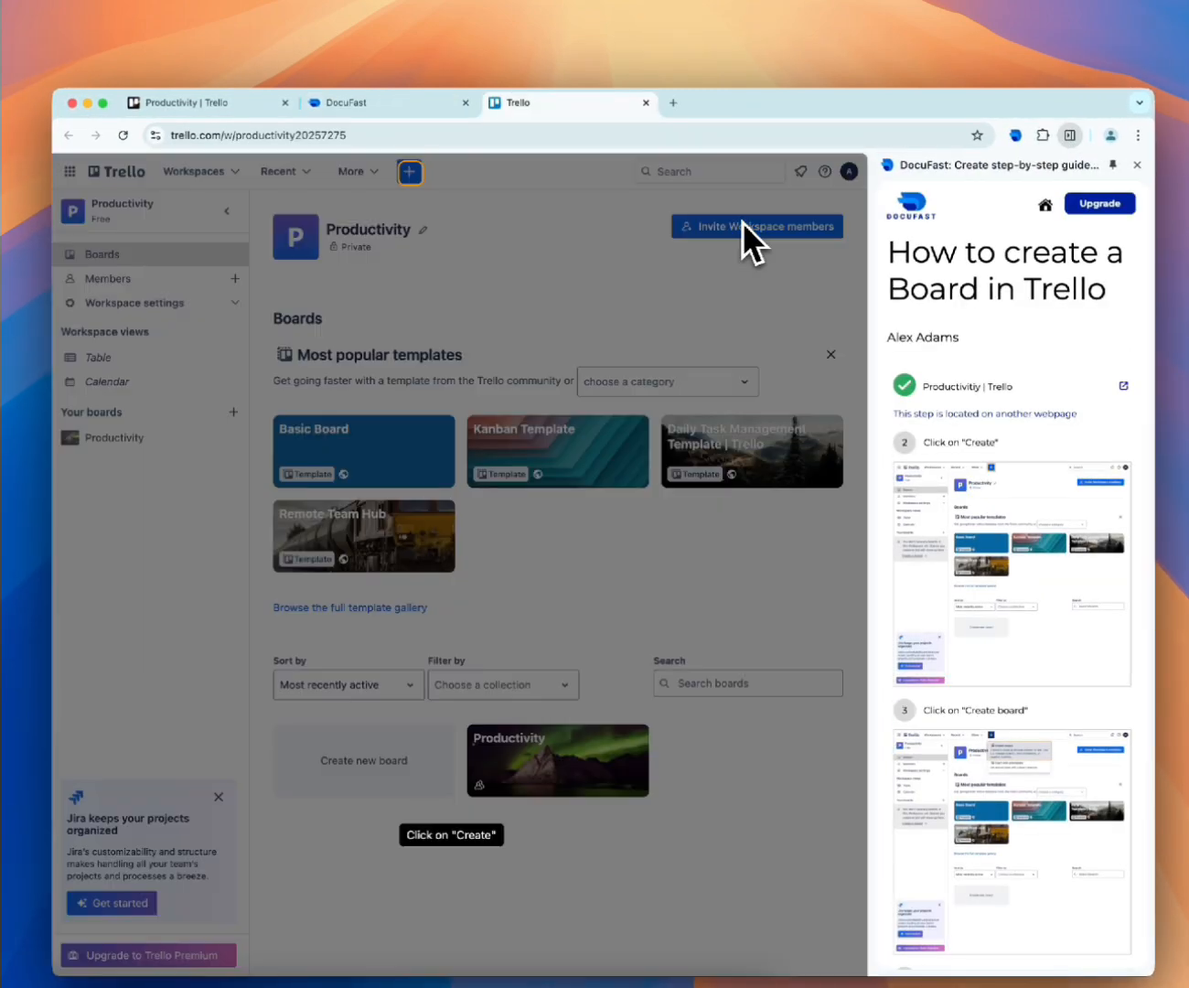
left_click(409, 172)
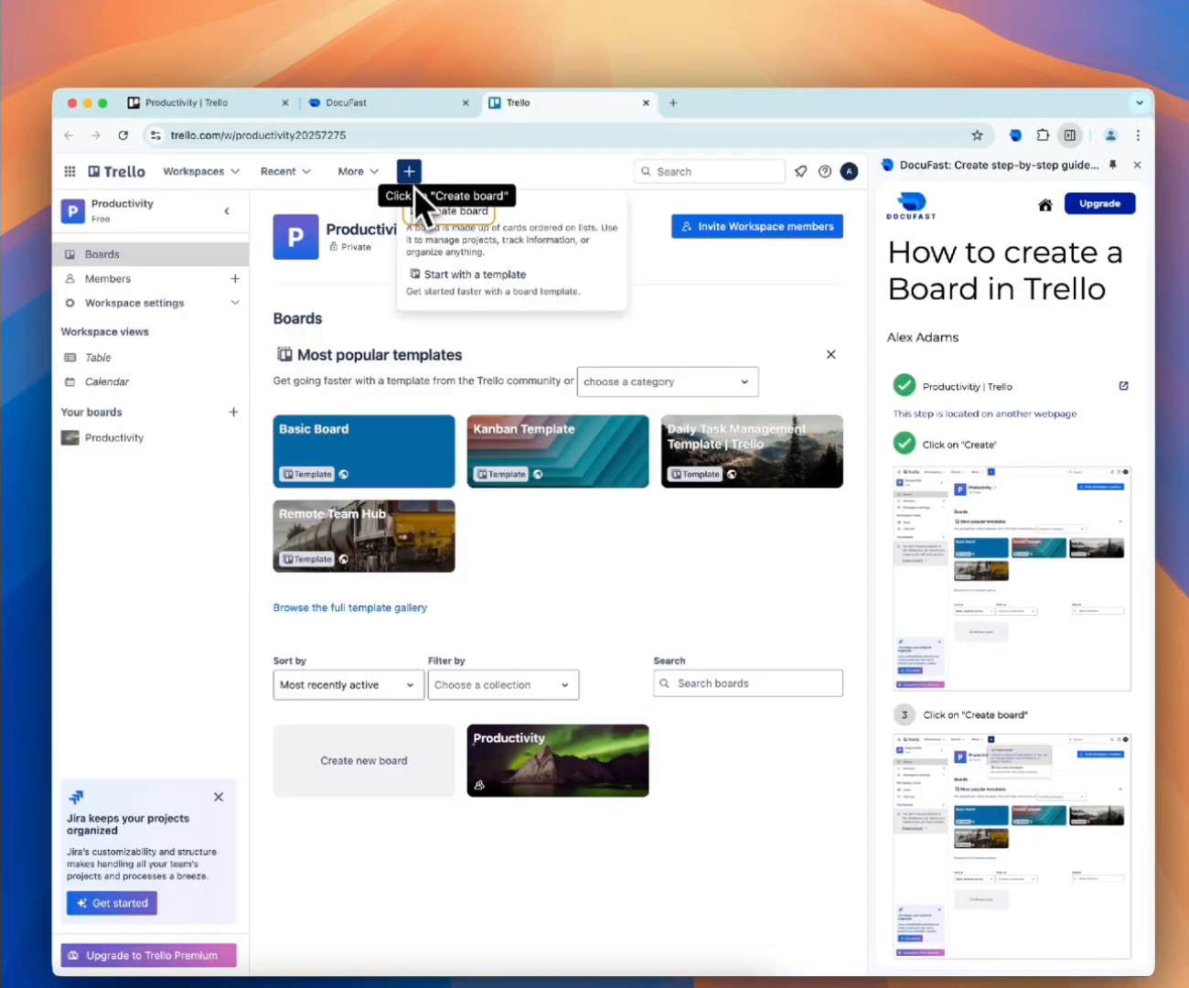
left_click(442, 212)
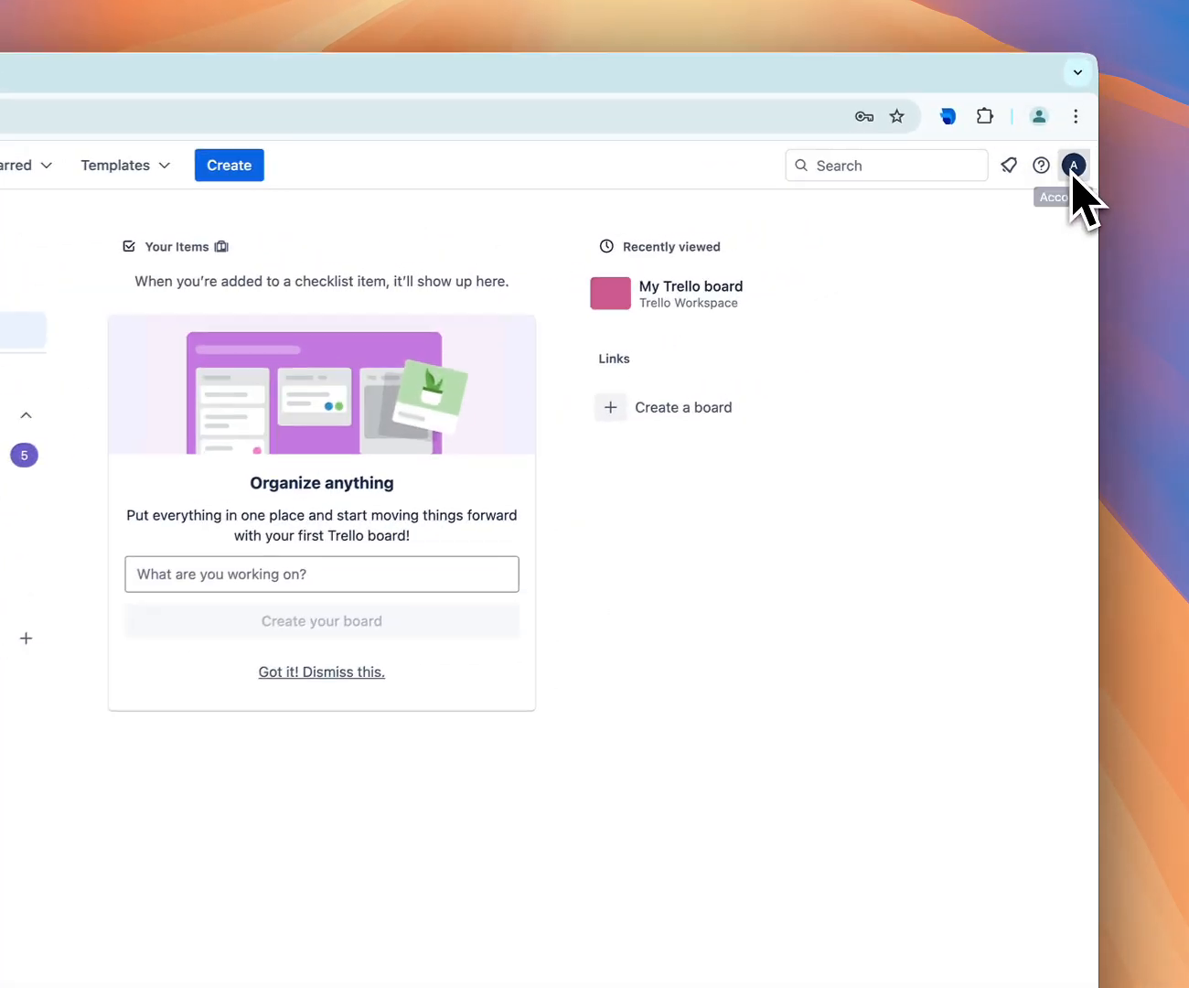
Create a workspace named "Productivitiy" of type Other and skip inviting team members
left_click(1072, 169)
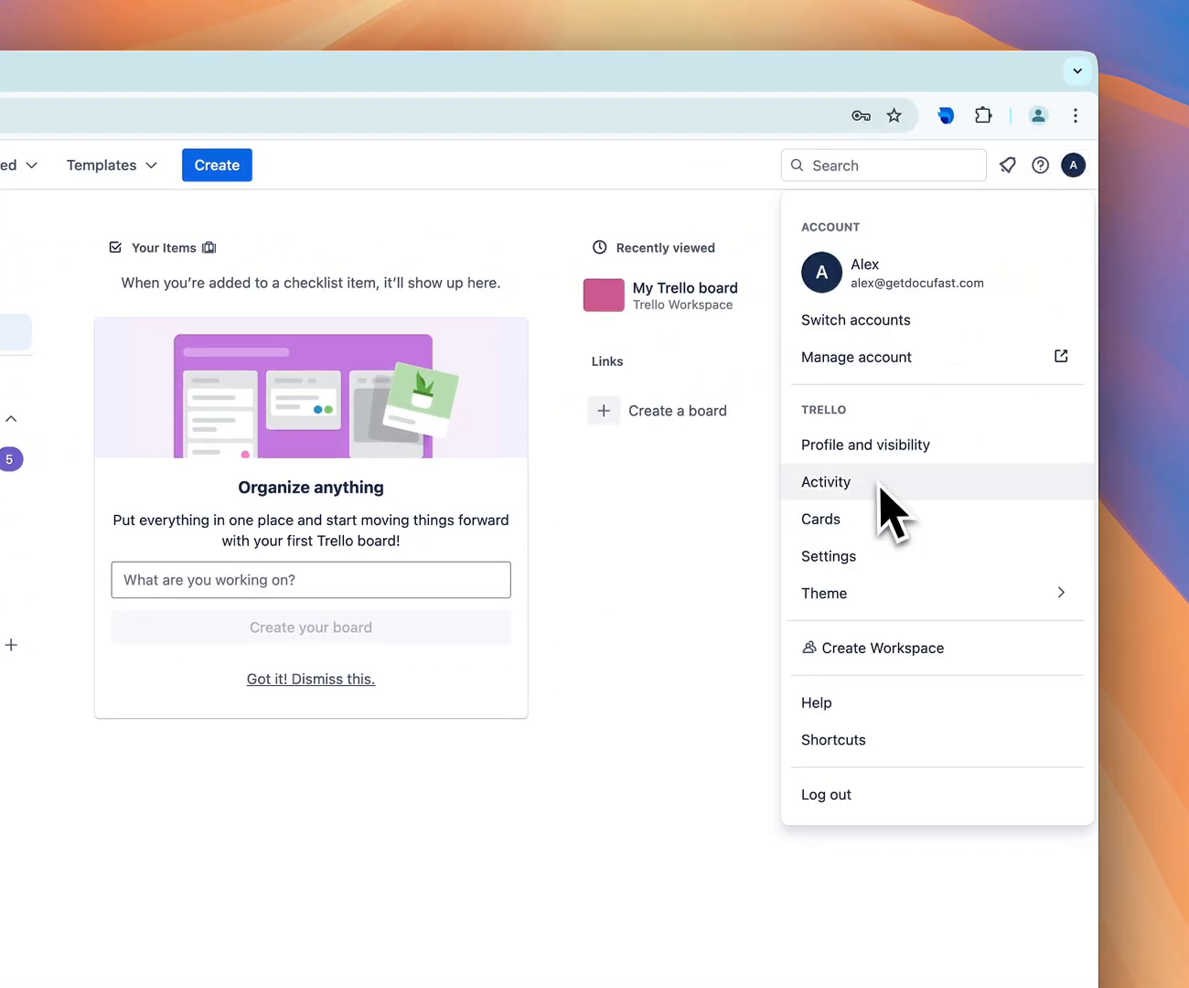
left_click(865, 648)
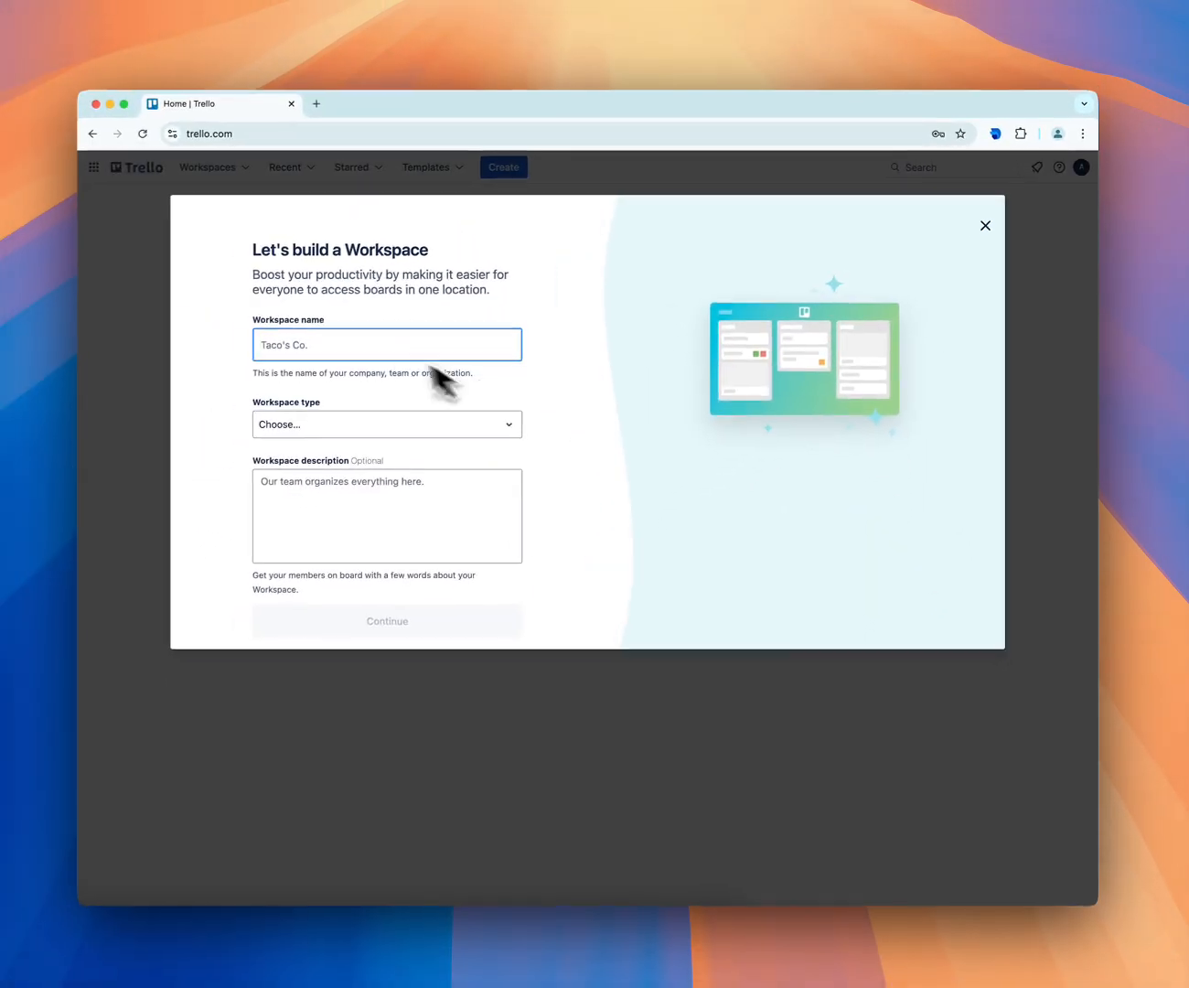
type("Prod")
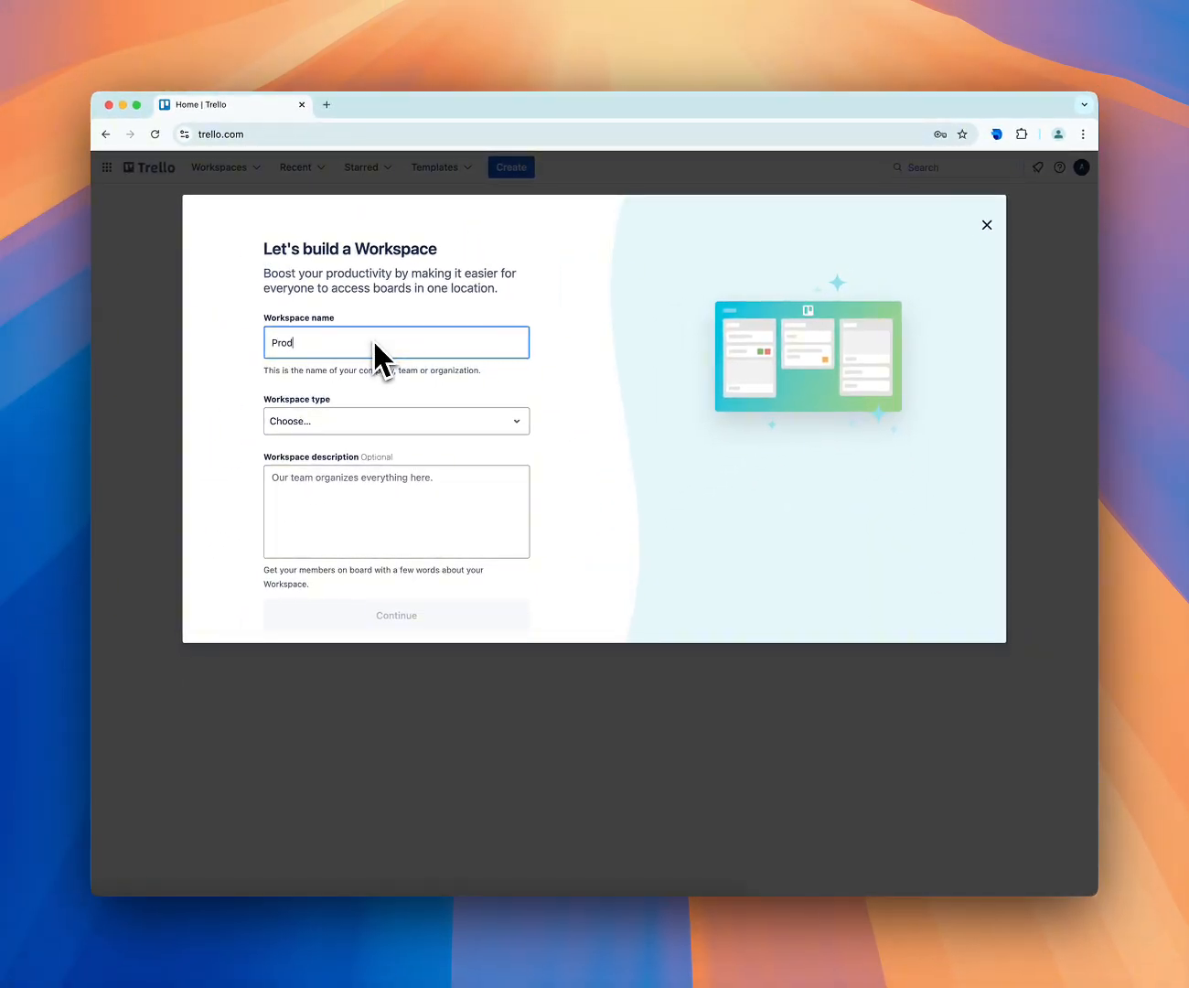
type("uctivitiy")
left_click(424, 419)
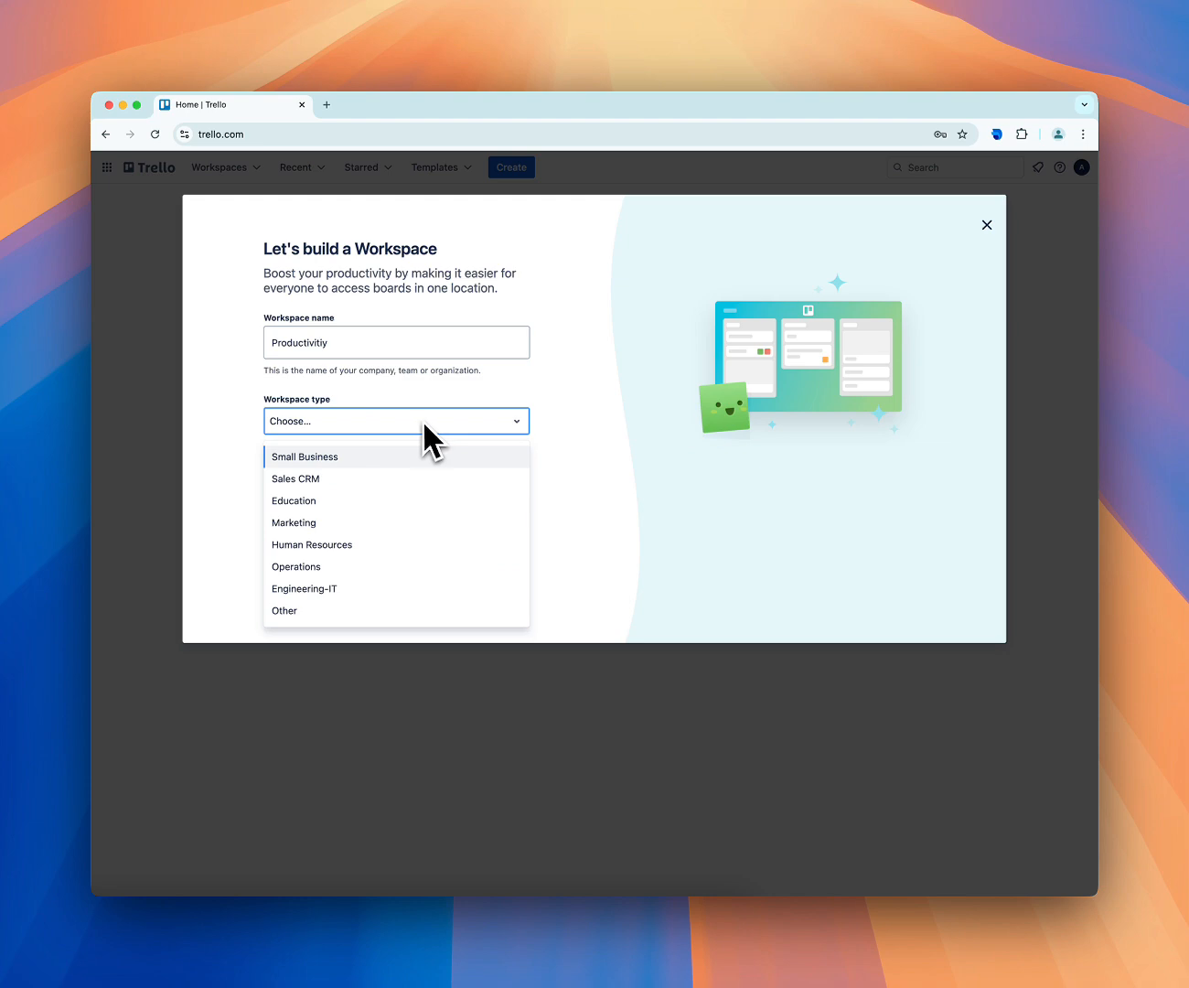
left_click(309, 610)
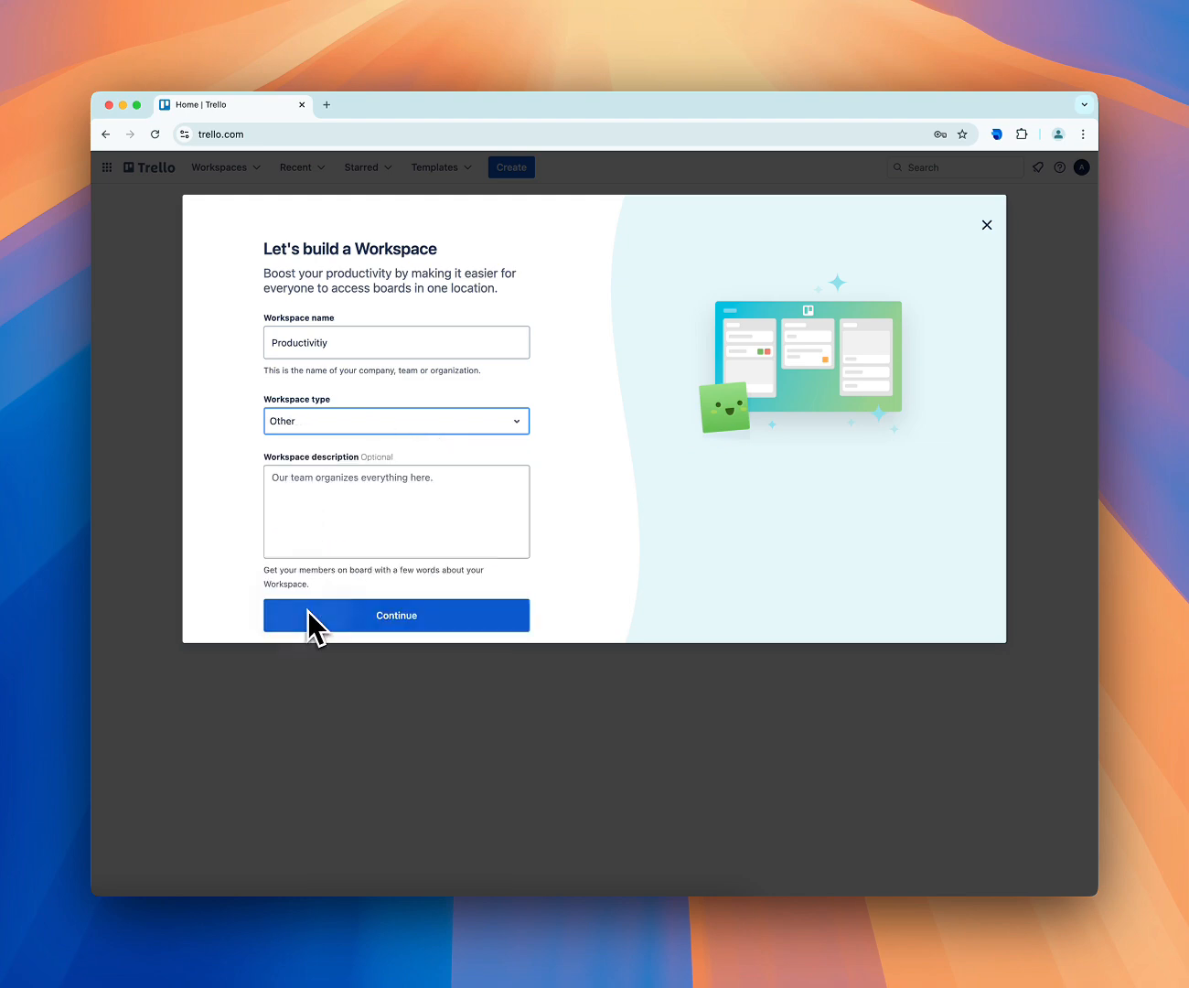
left_click(309, 614)
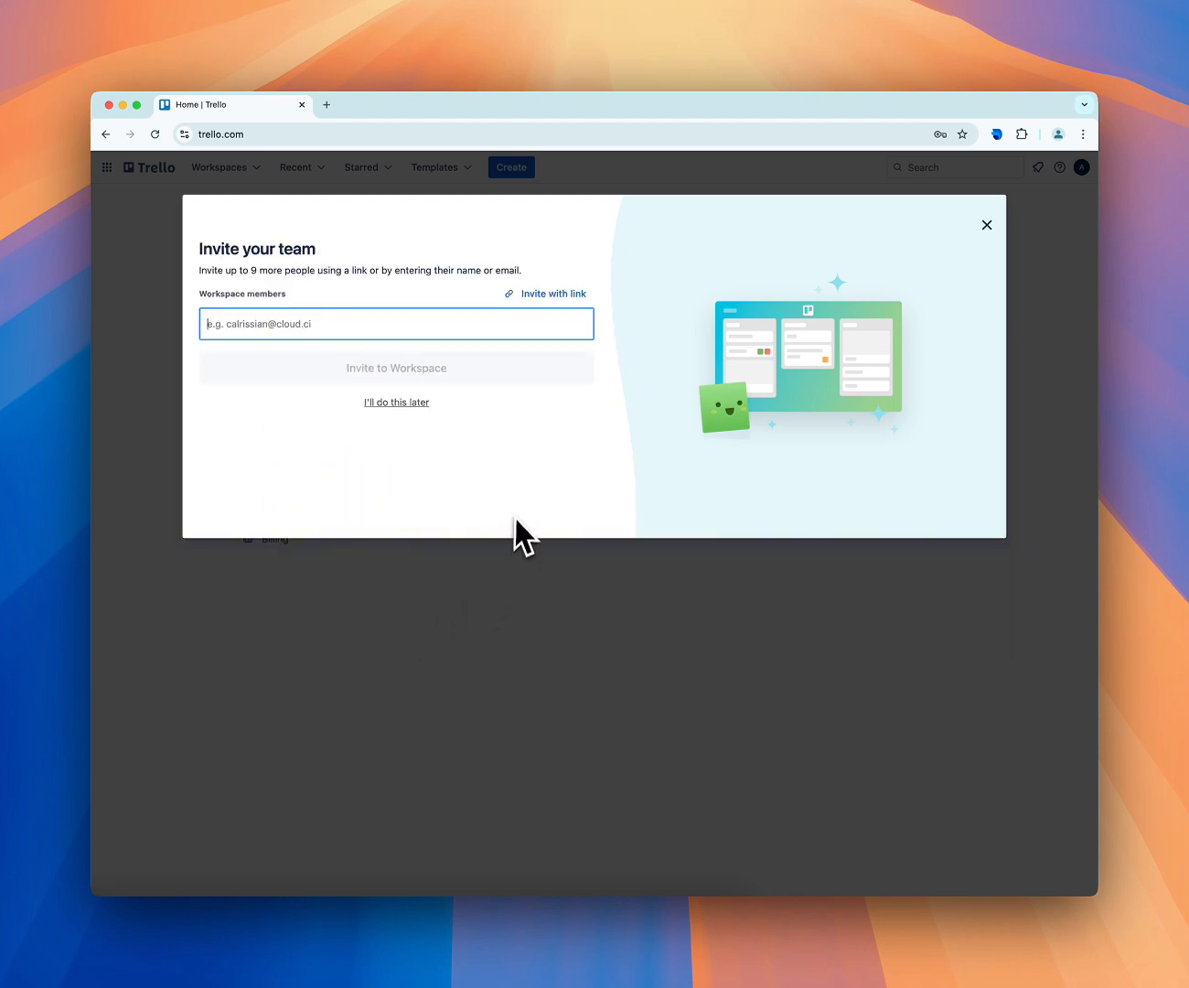
left_click(405, 403)
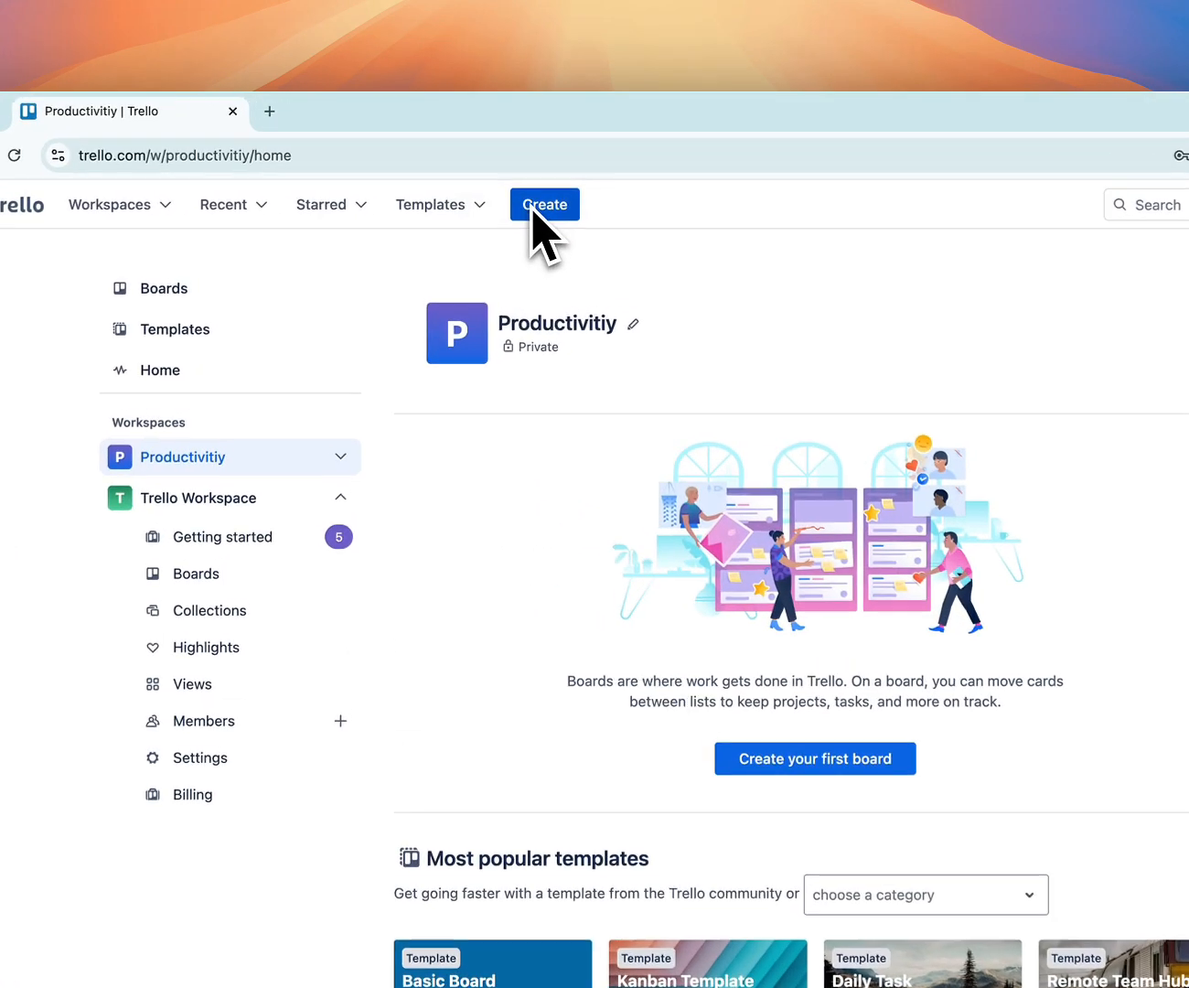
Start a new board in the Productivitiy workspace and title it "Weekly Goals"
left_click(504, 169)
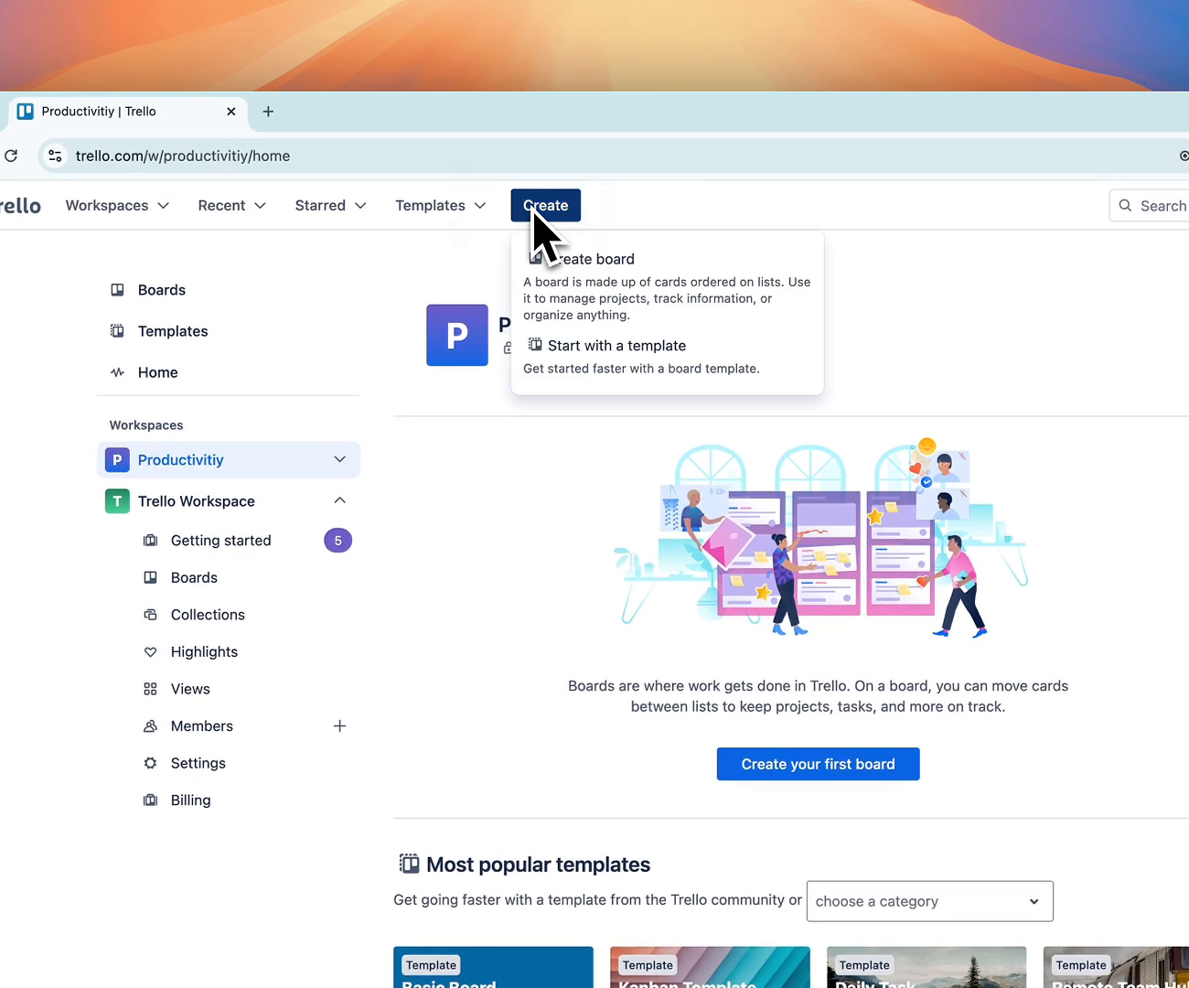
left_click(582, 274)
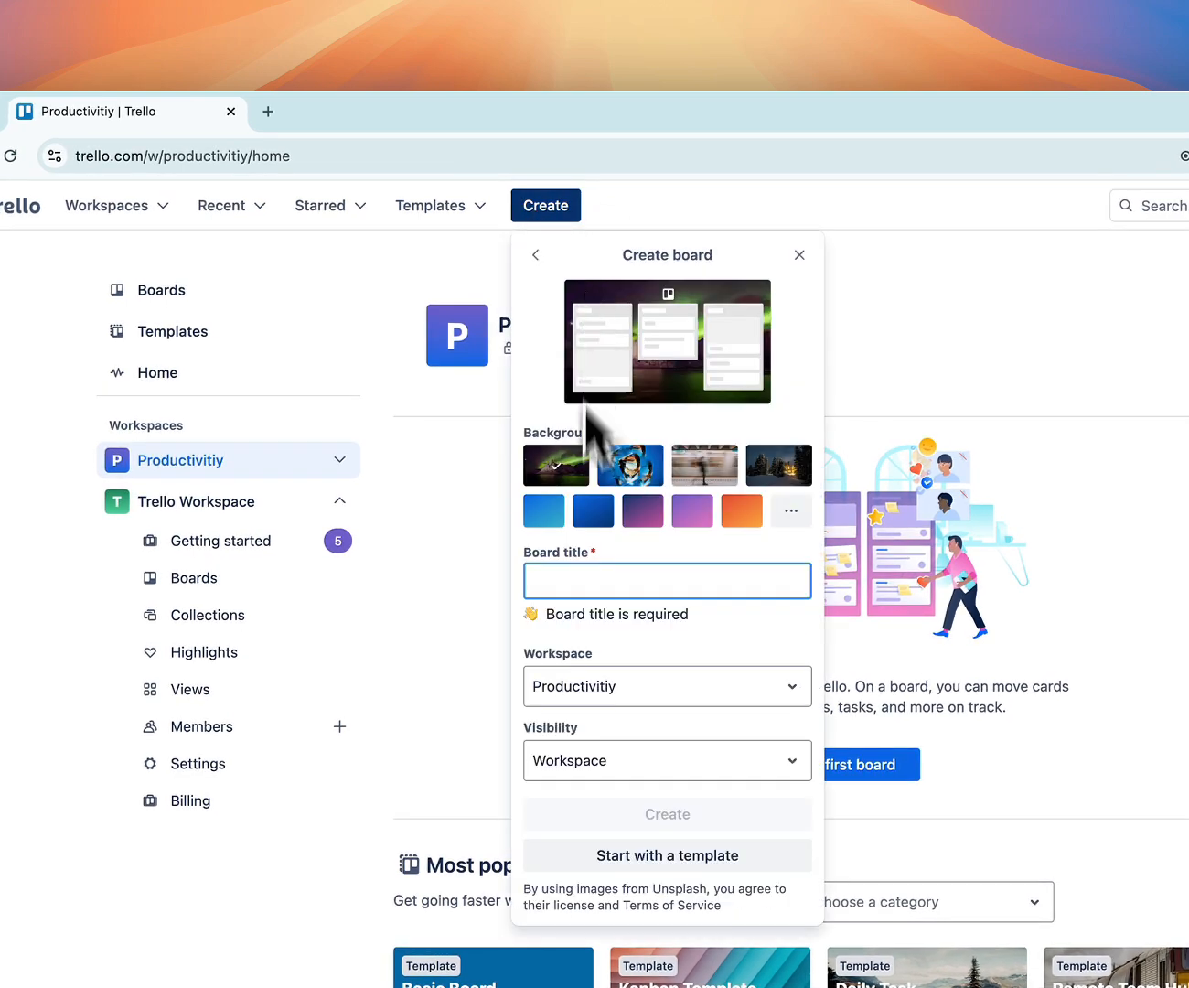
left_click(577, 582)
type("We")
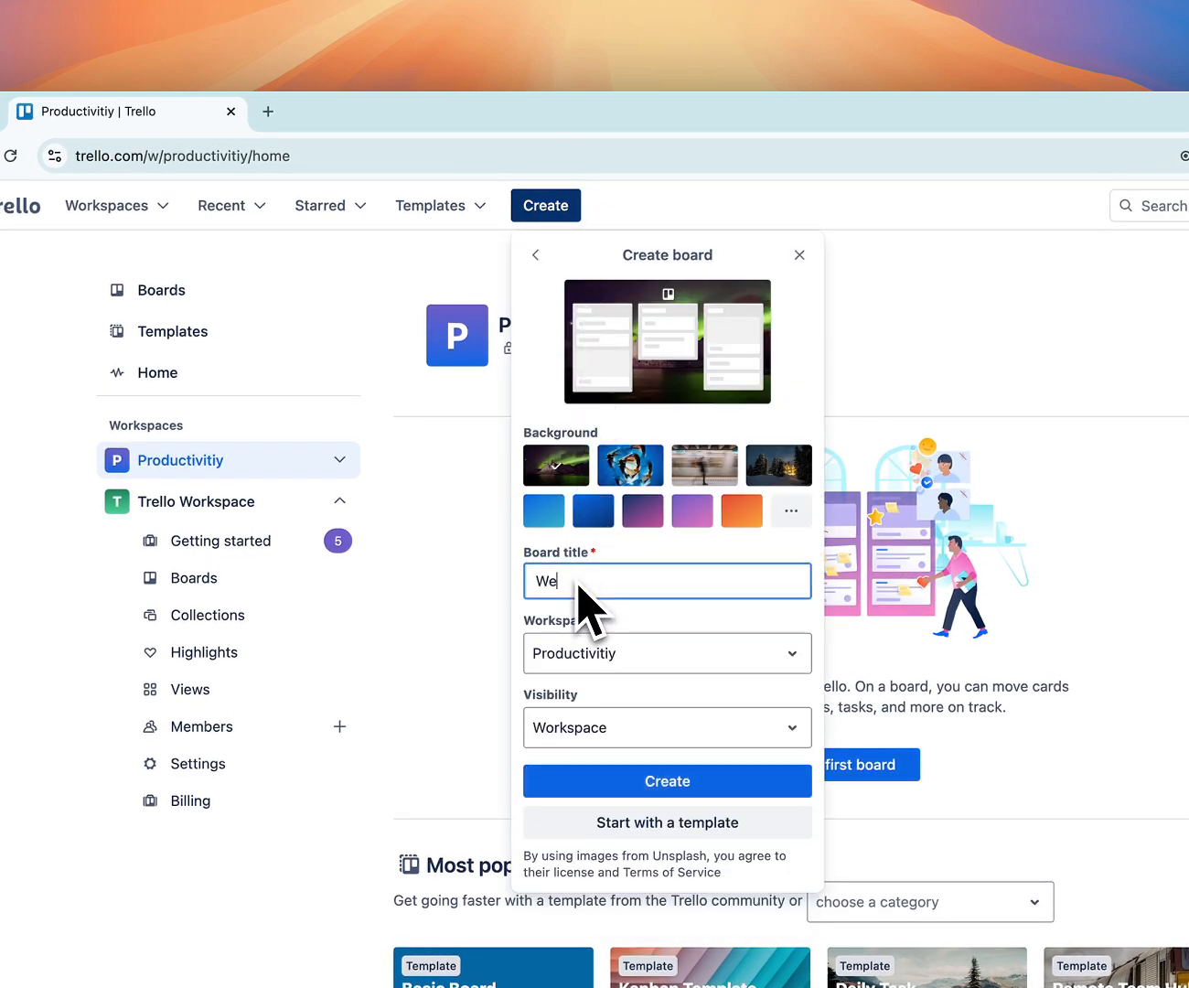
type("ekly Goals")
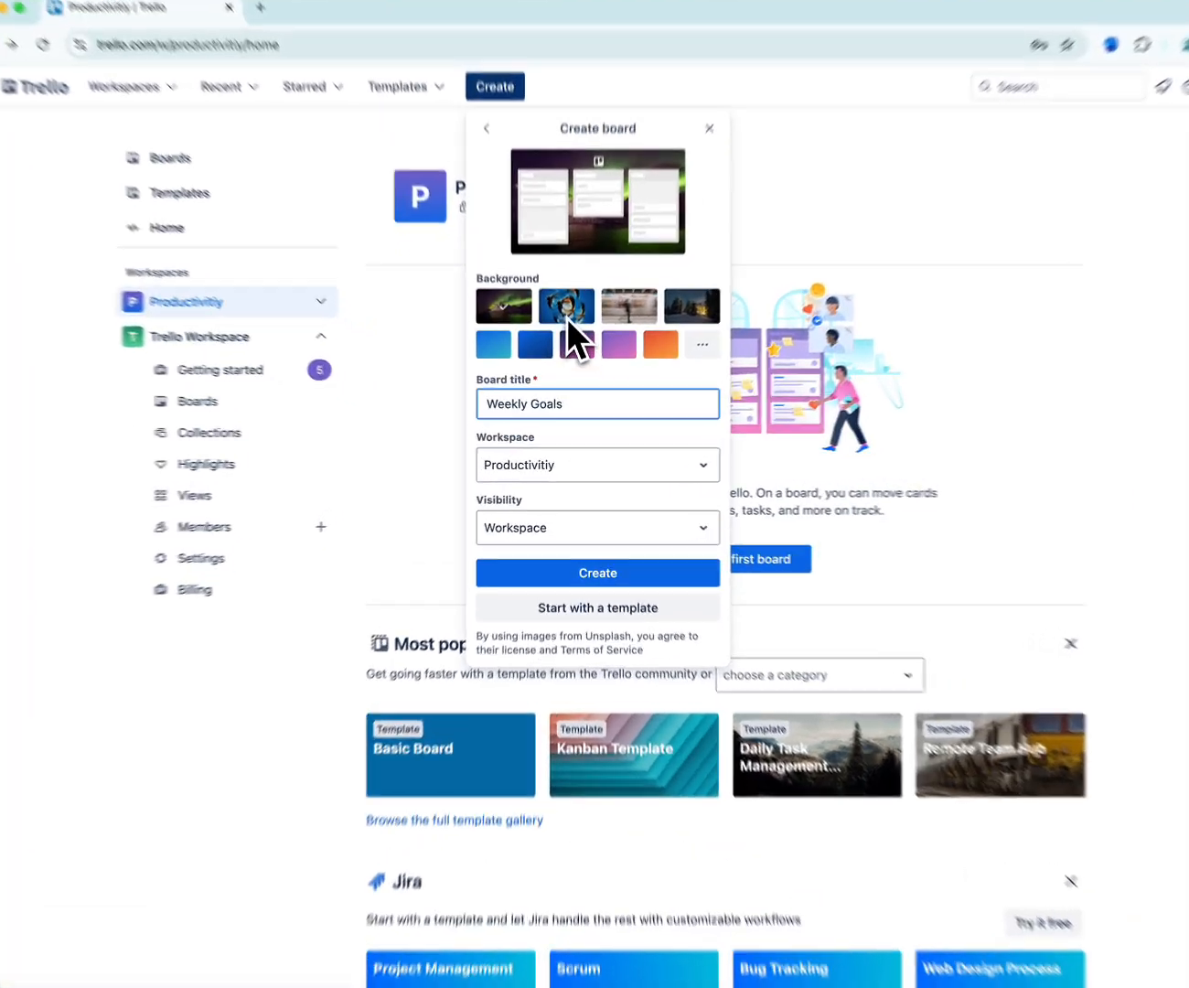
Preview several photo and colour backgrounds for the new board and choose the light blue gradient
left_click(566, 316)
left_click(630, 314)
left_click(685, 312)
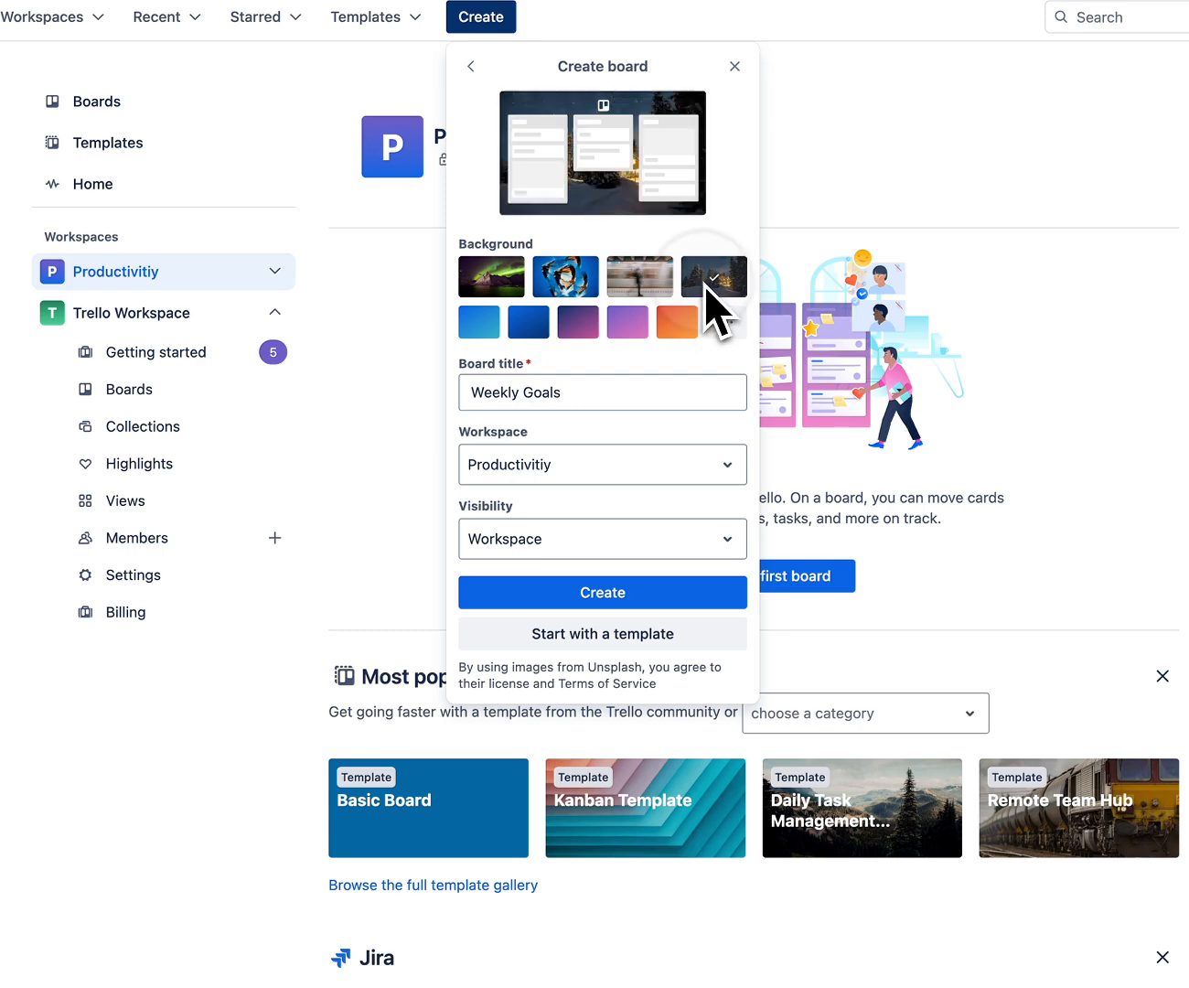
left_click(486, 327)
left_click(527, 327)
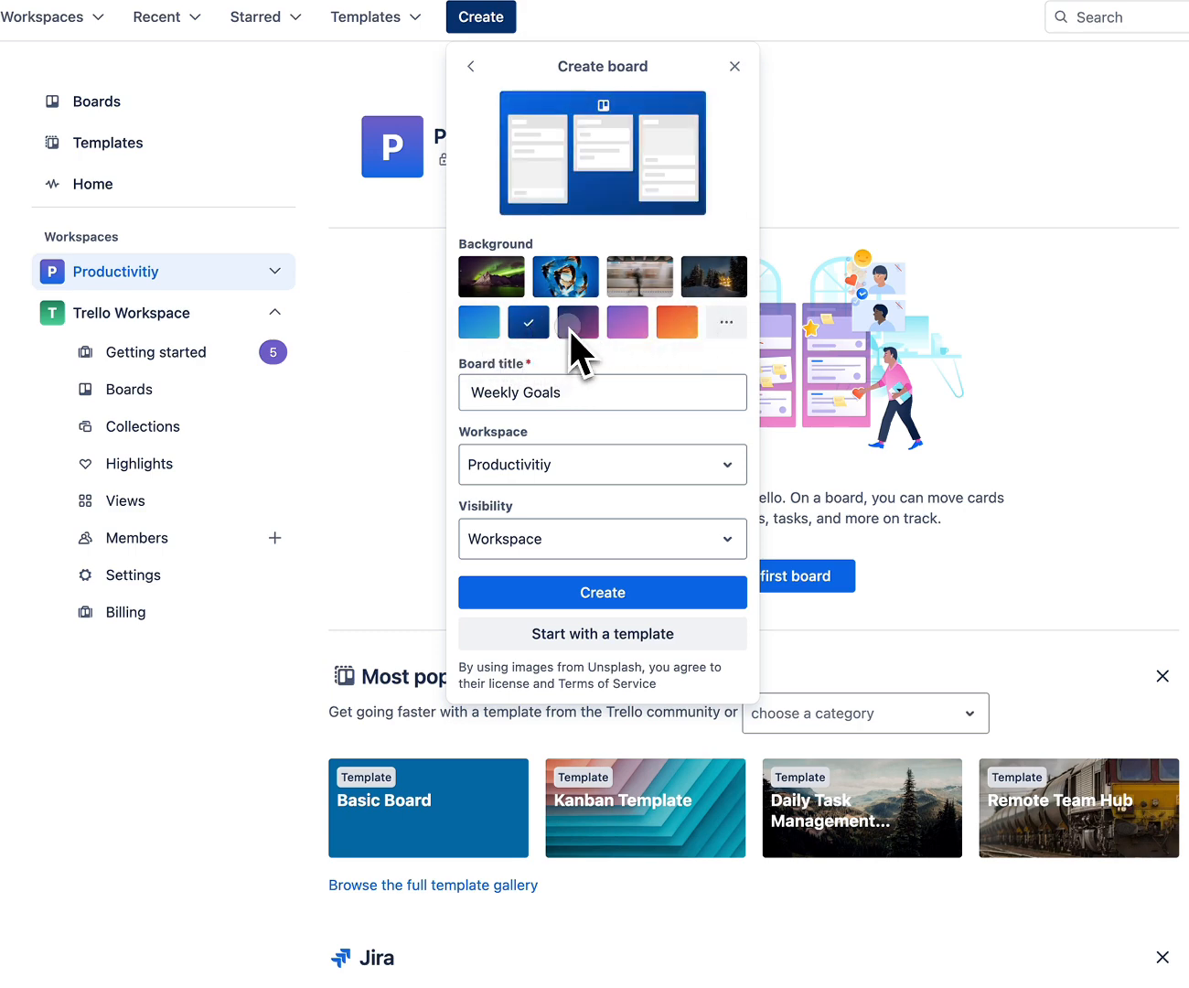
left_click(568, 327)
left_click(623, 326)
left_click(485, 332)
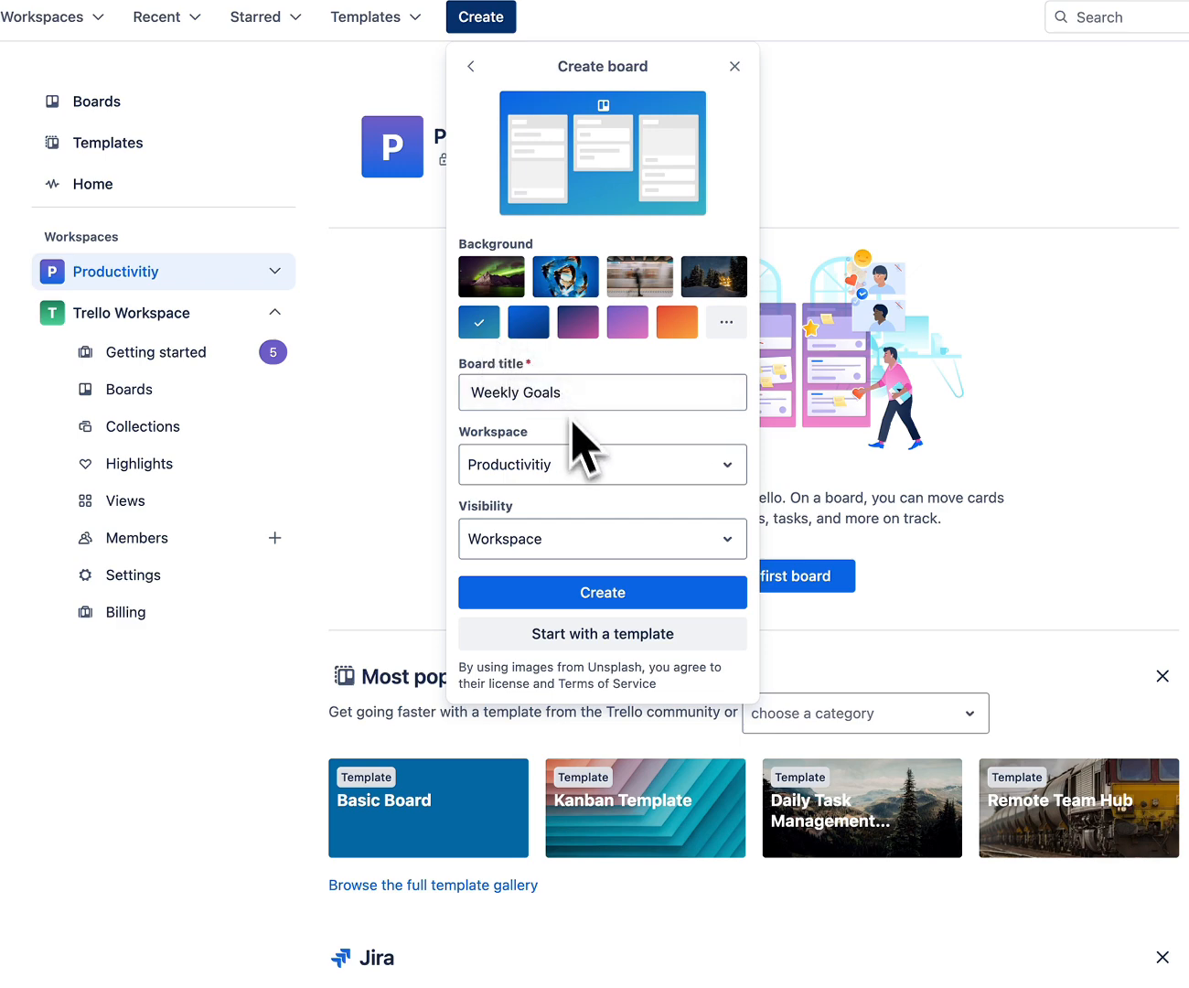
Set the Weekly Goals board's visibility to Workspace and create the board
left_click(664, 540)
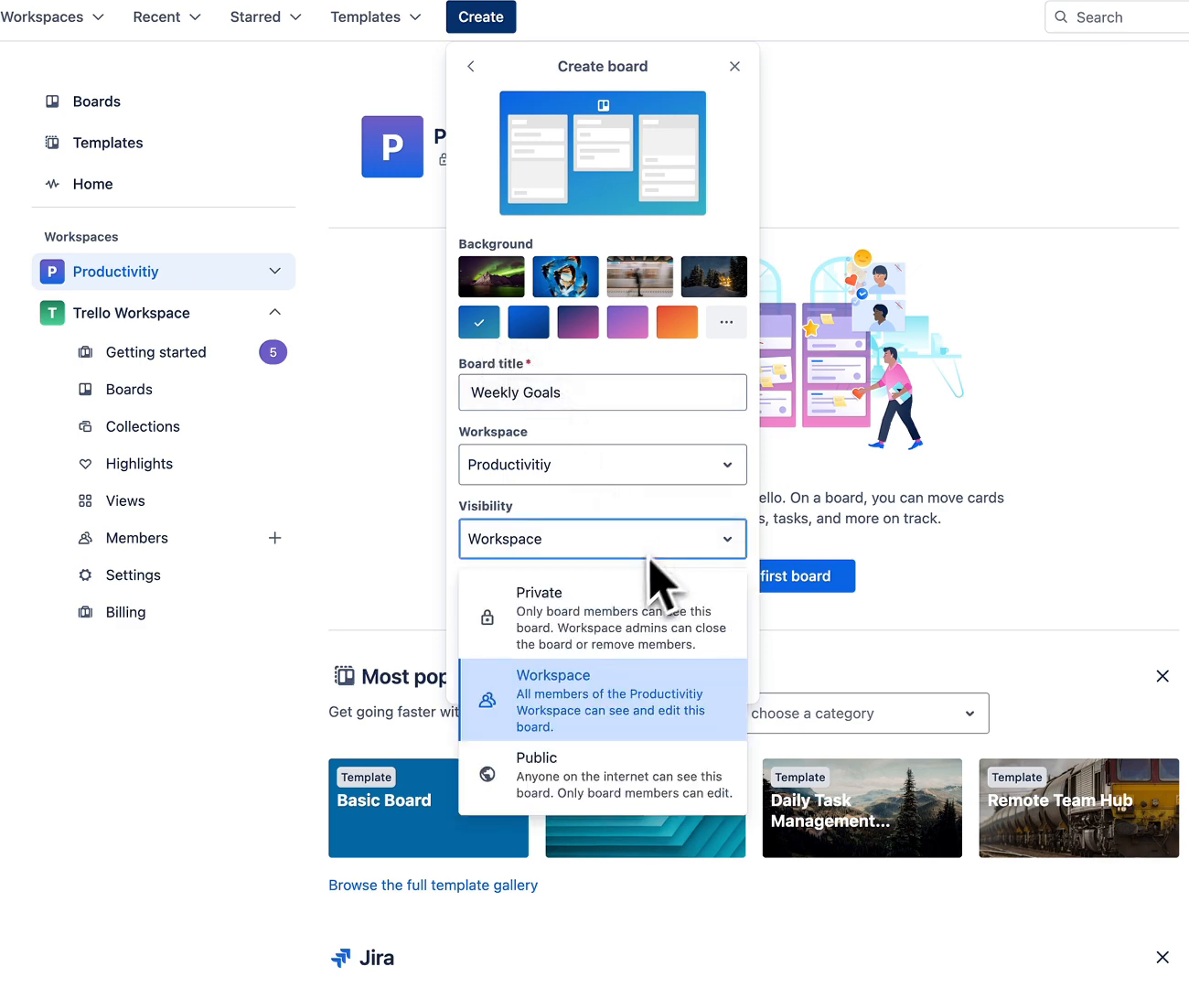
left_click(613, 697)
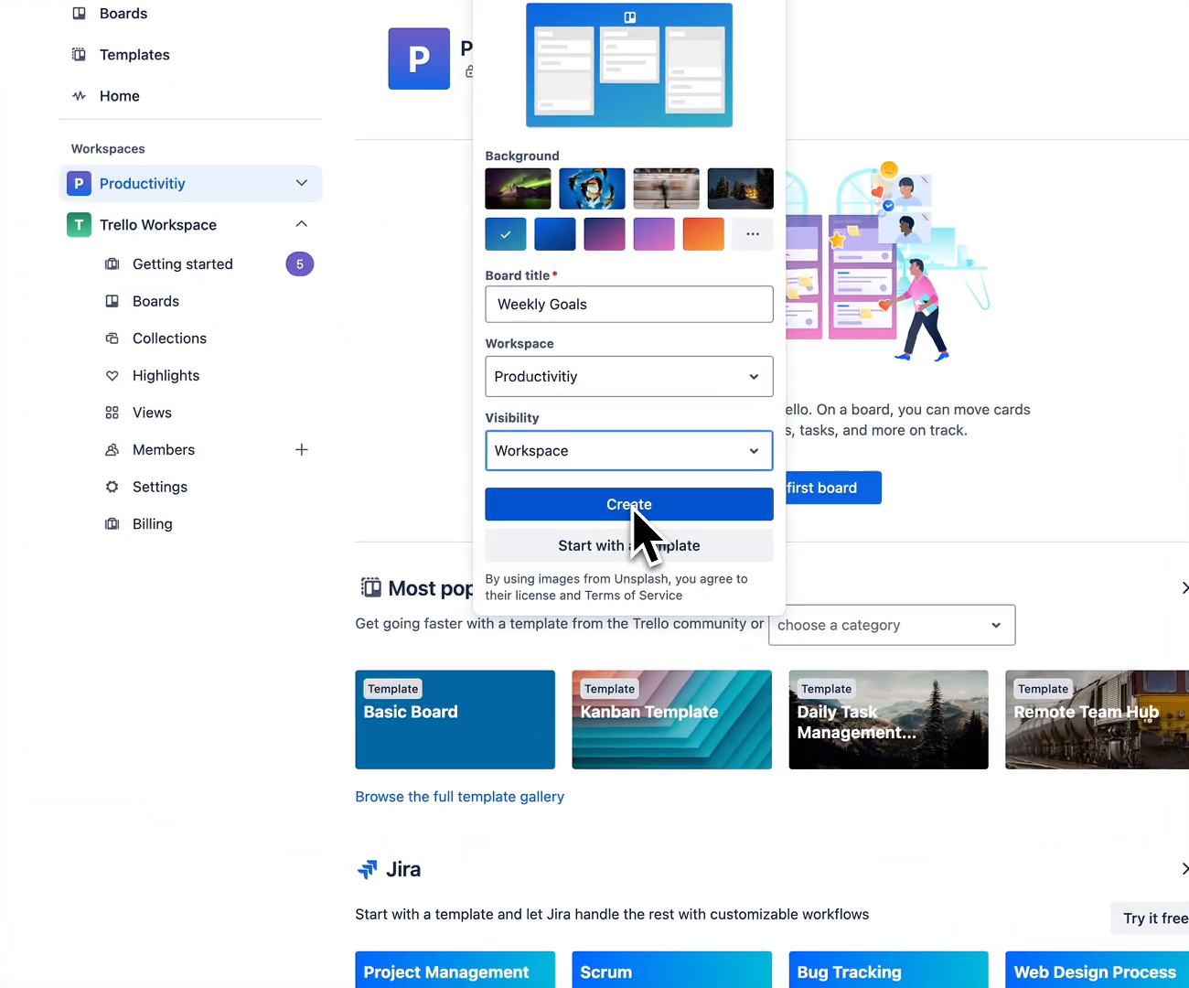
left_click(631, 506)
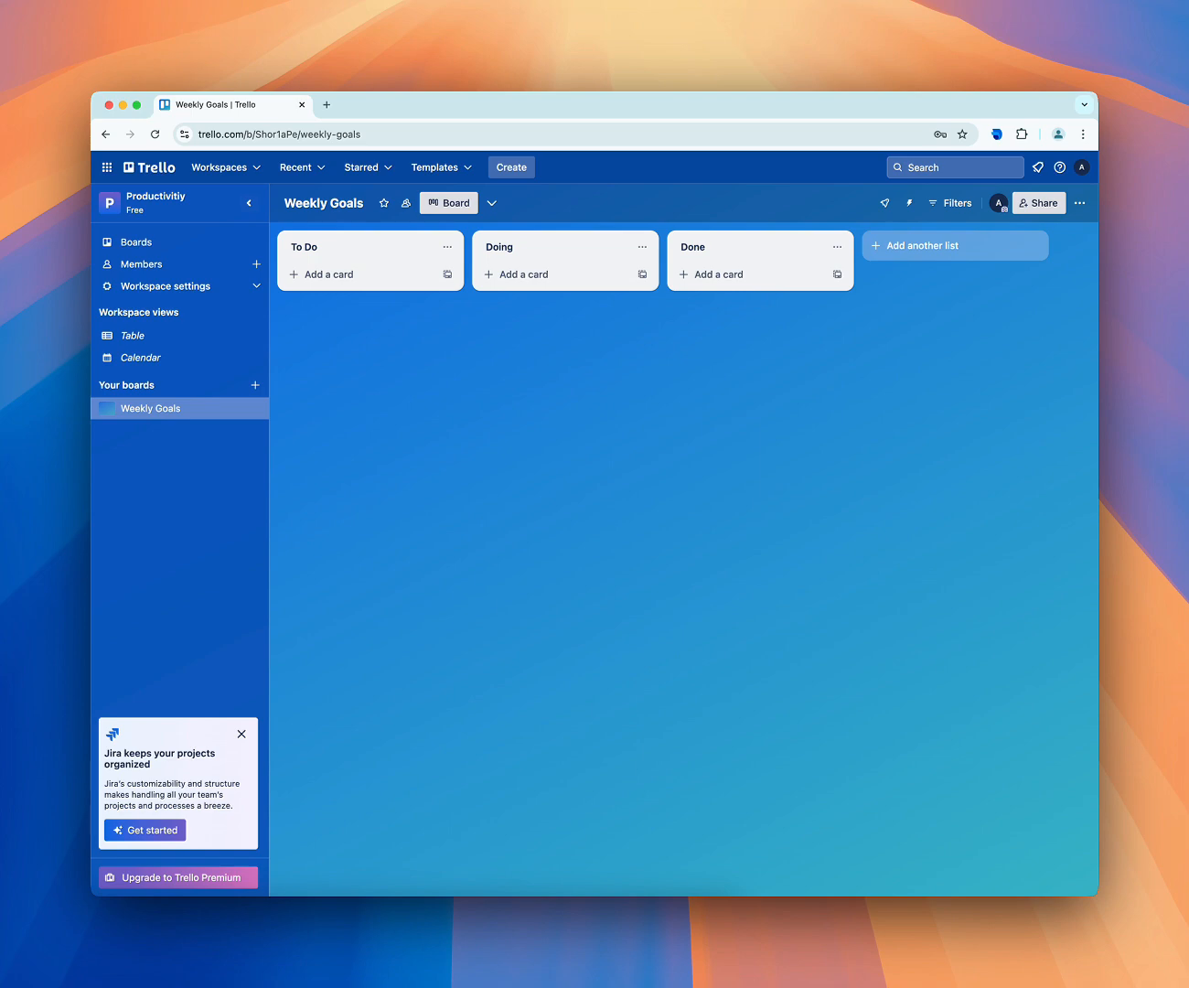
left_click(321, 248)
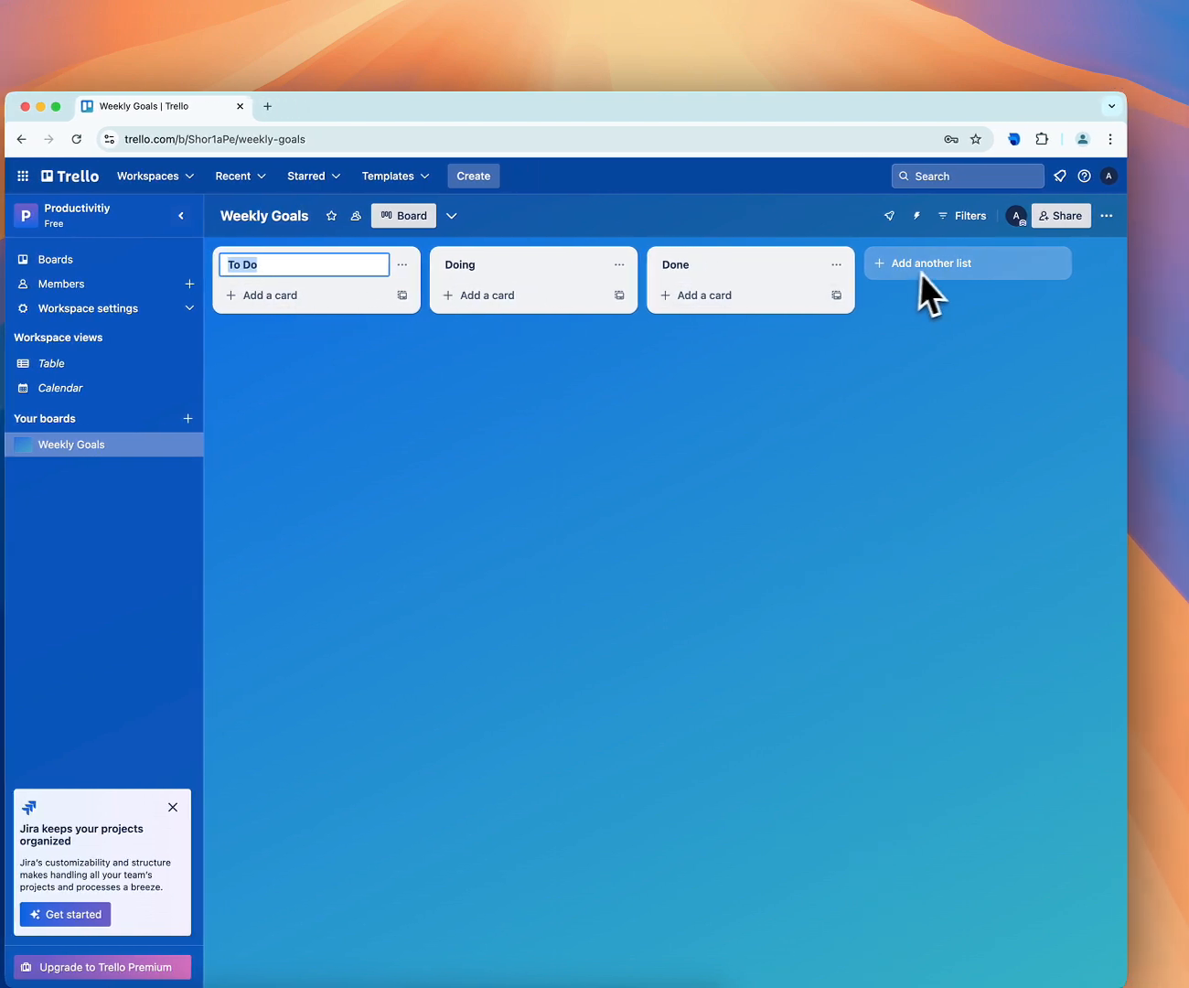
left_click(921, 273)
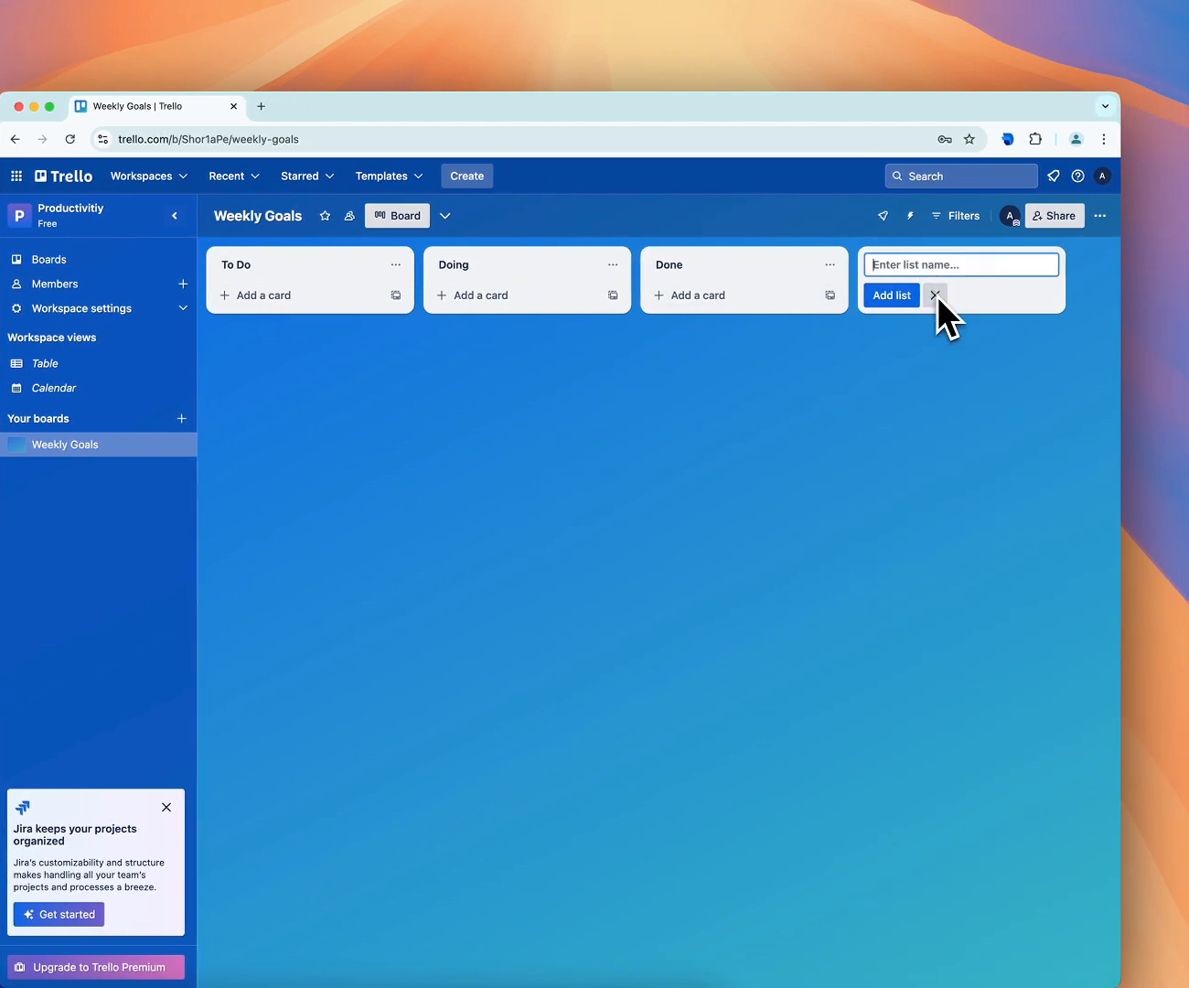
left_click(935, 295)
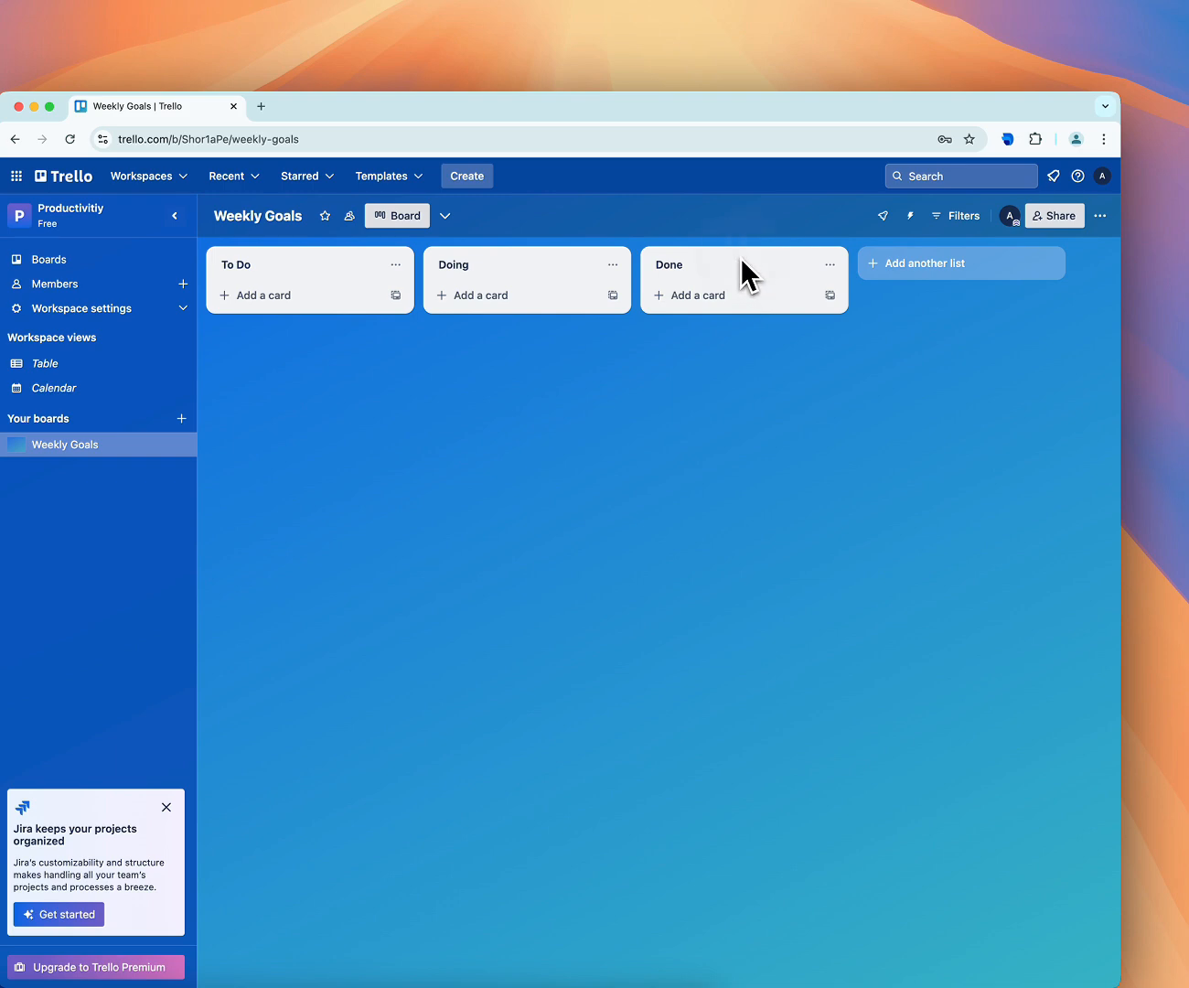
mouse_move(741, 257)
left_mouse_down()
mouse_move(637, 275)
mouse_move(488, 269)
mouse_move(499, 253)
mouse_move(743, 254)
mouse_move(720, 253)
left_mouse_up()
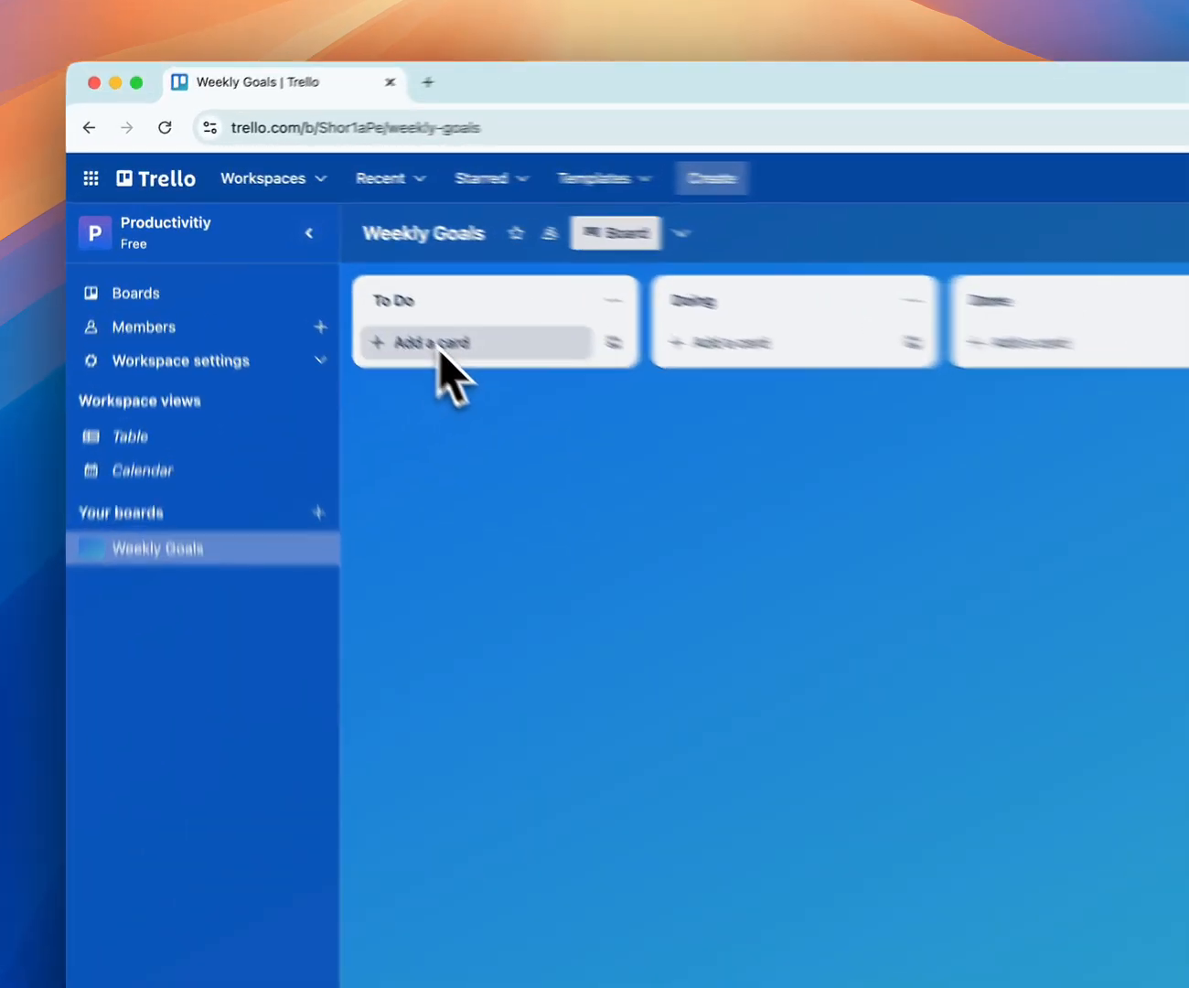
Add a card titled "Write a Blog Post" to the To Do list
left_click(439, 347)
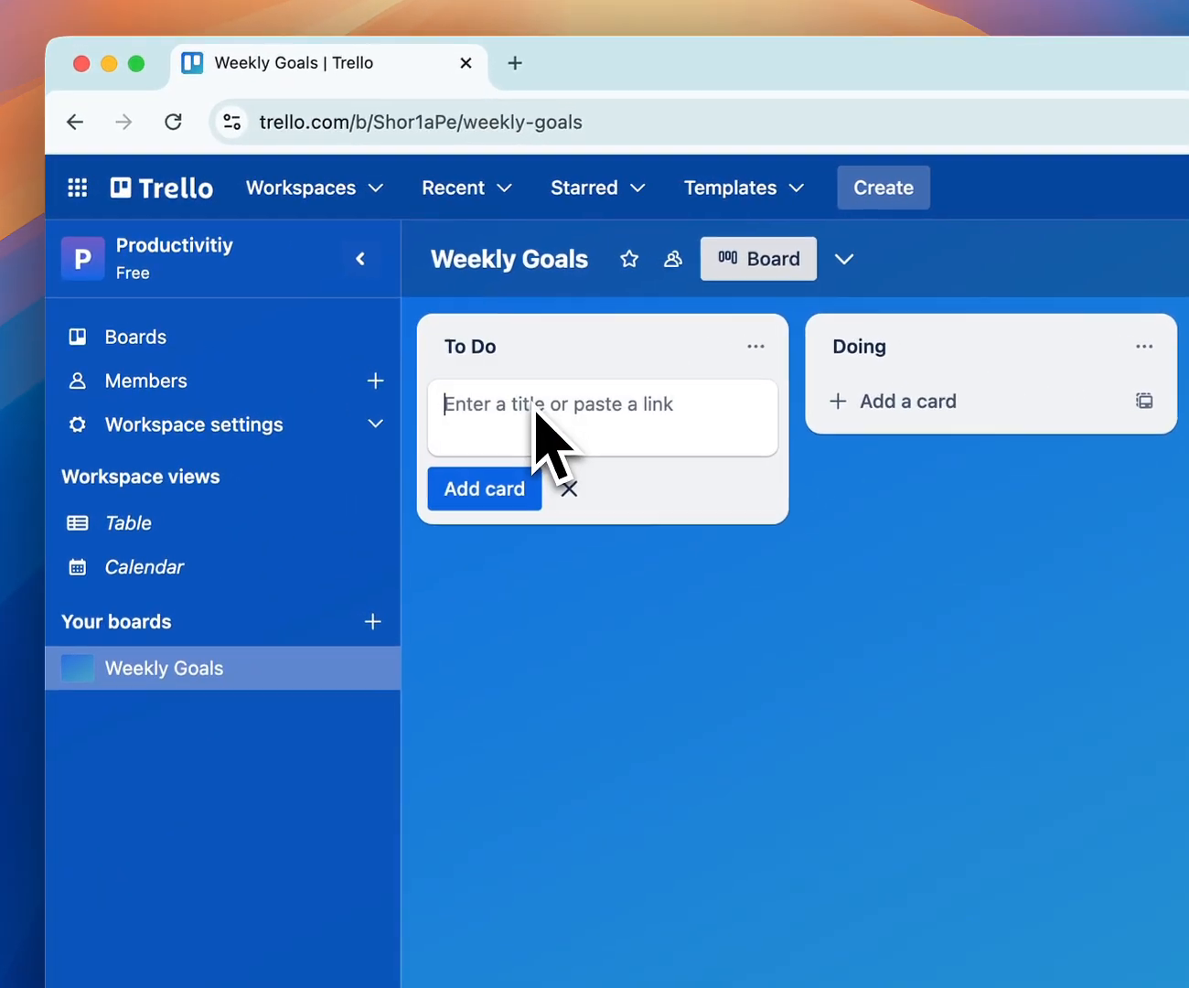
type("Write a B")
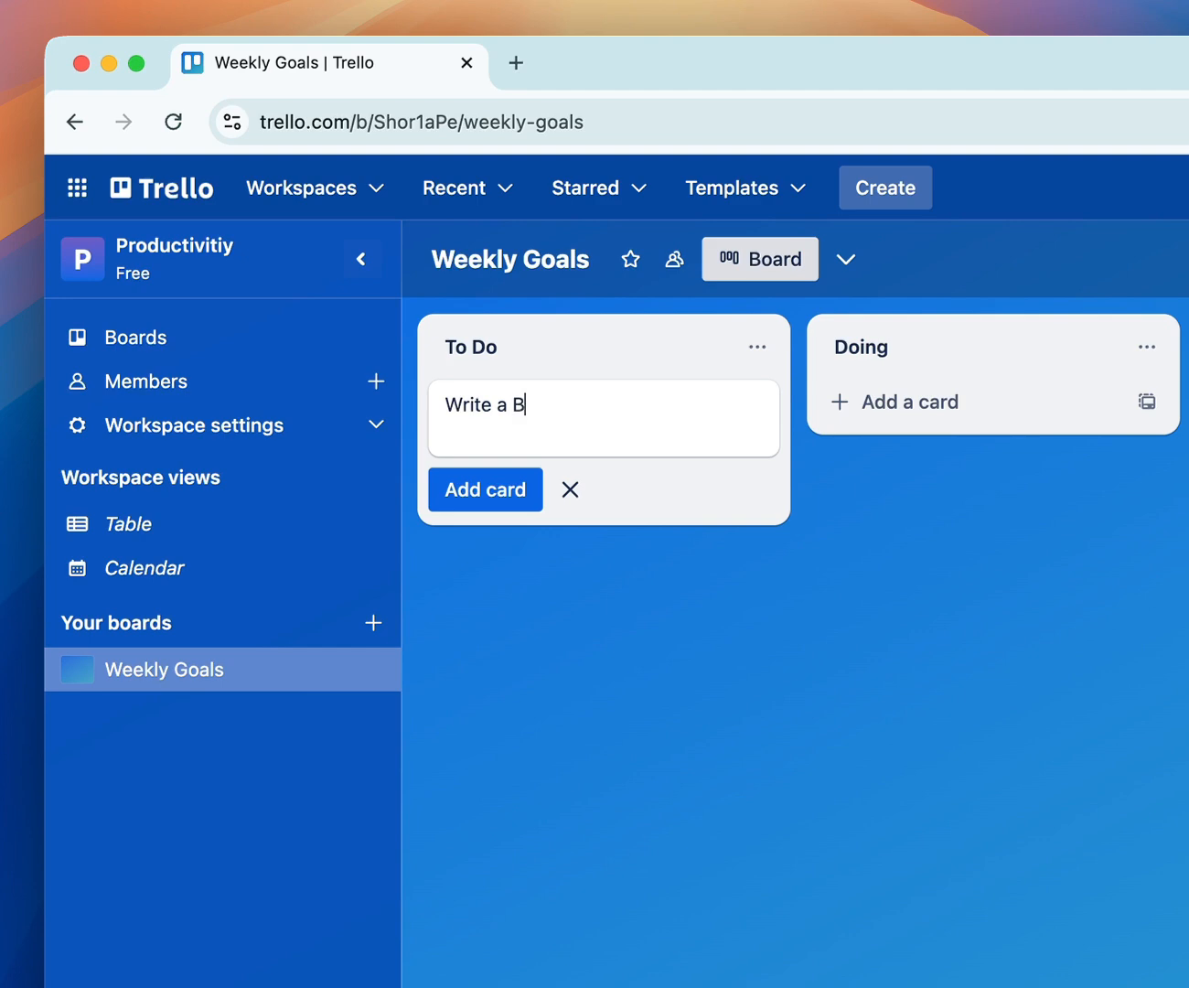
type("log Post")
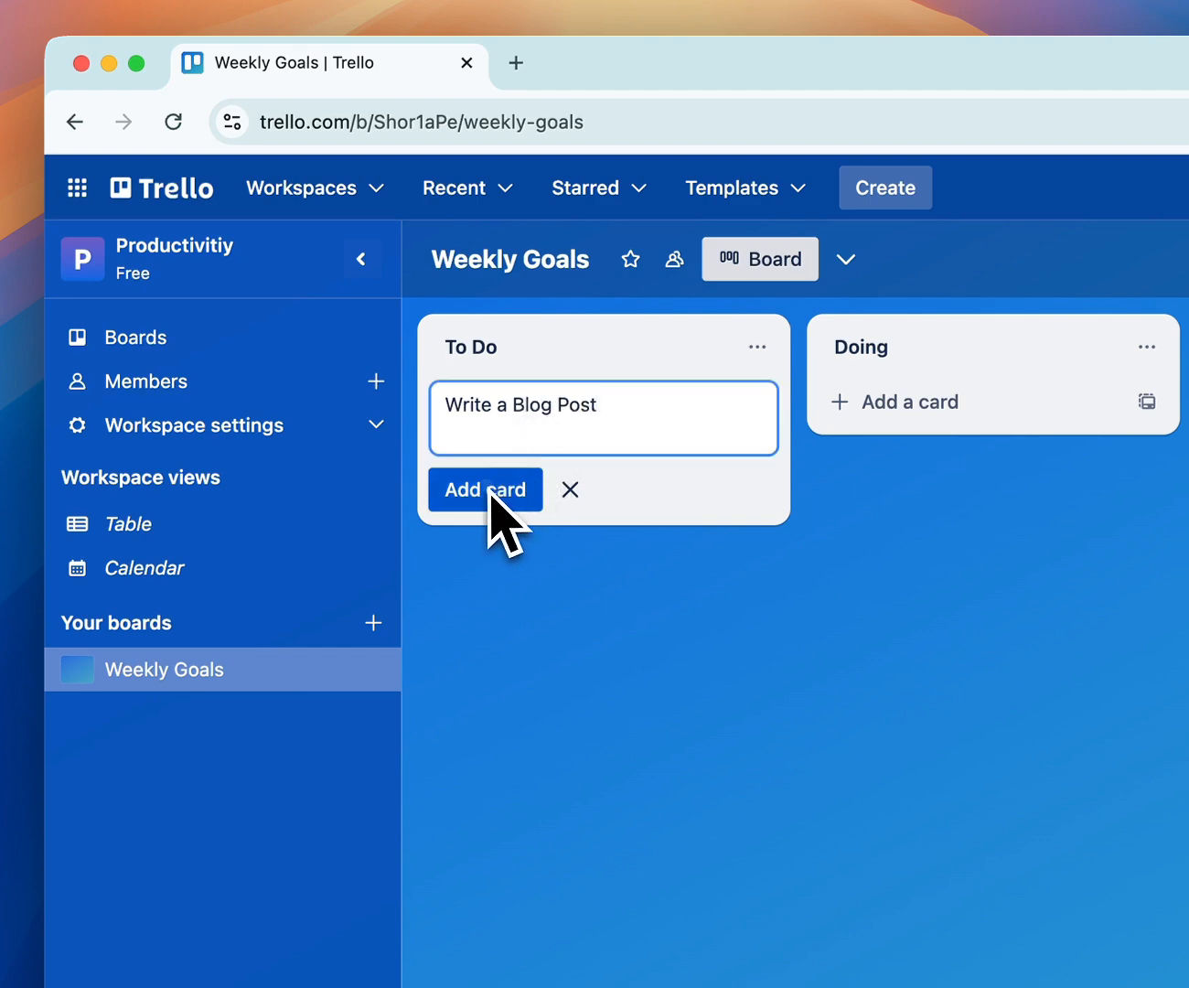
left_click(488, 491)
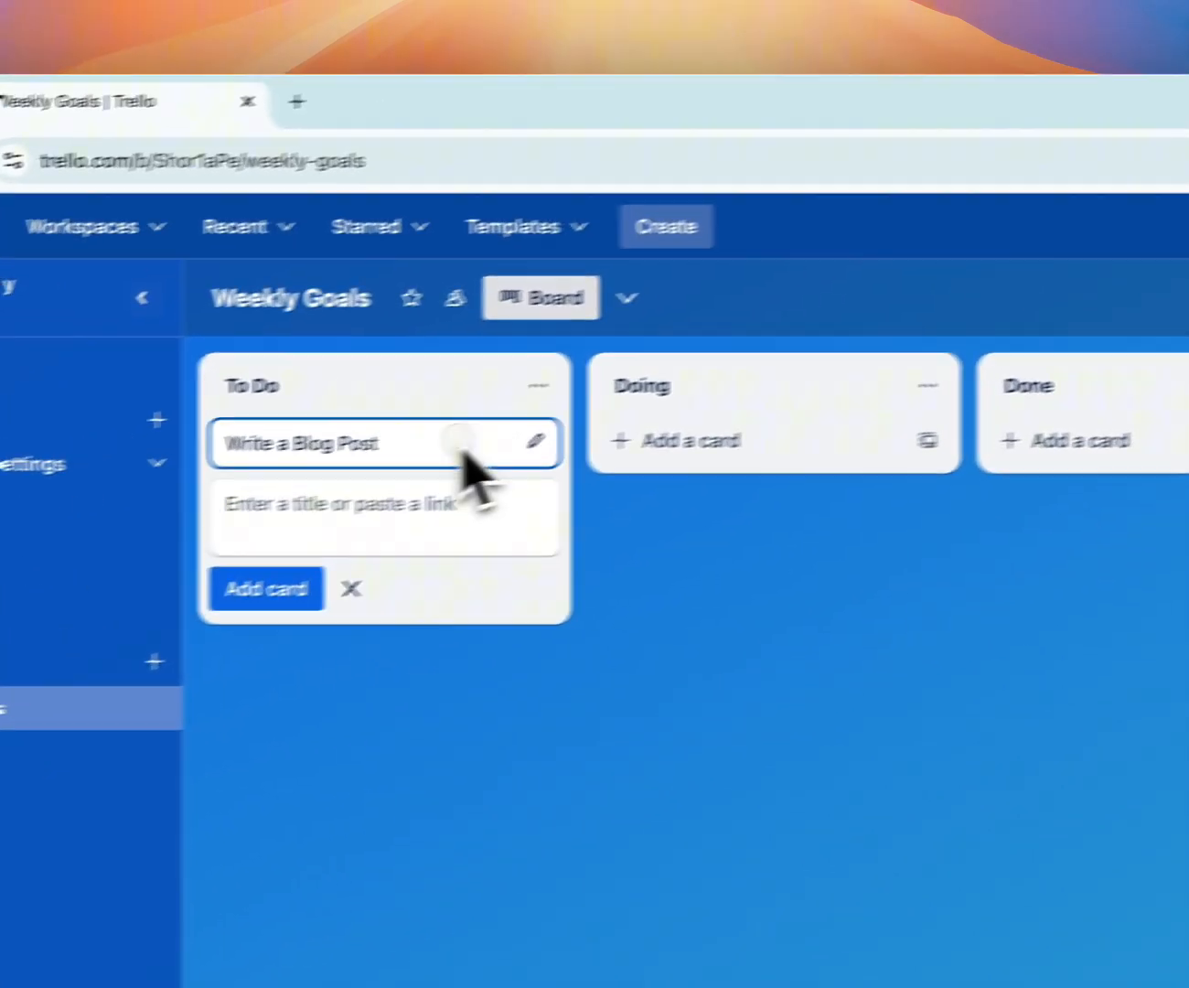
Move the "Write a Blog Post" card to Doing and on to Done, and view its details
left_click_drag(683, 419, 718, 448)
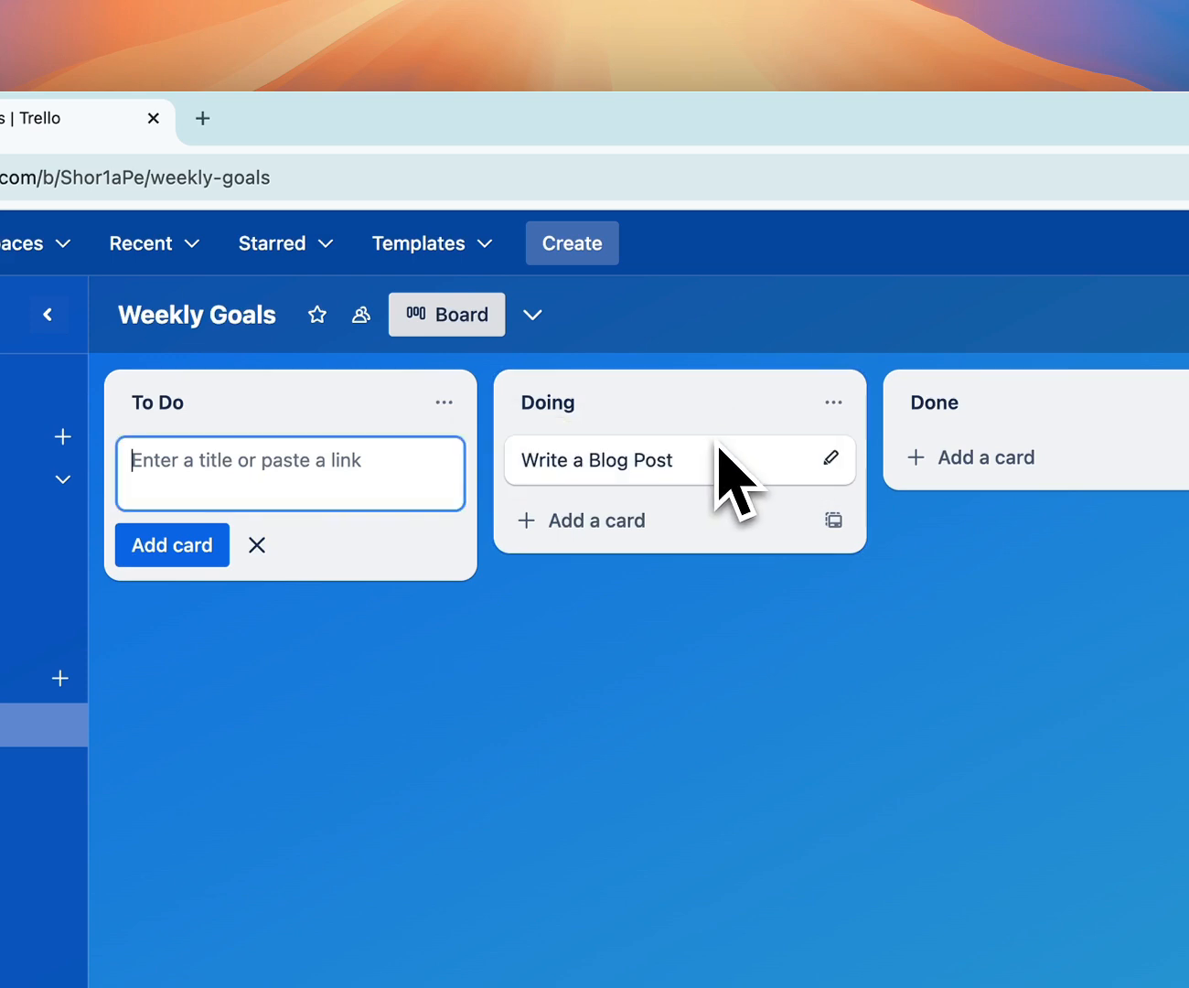
left_click_drag(719, 447, 1037, 462)
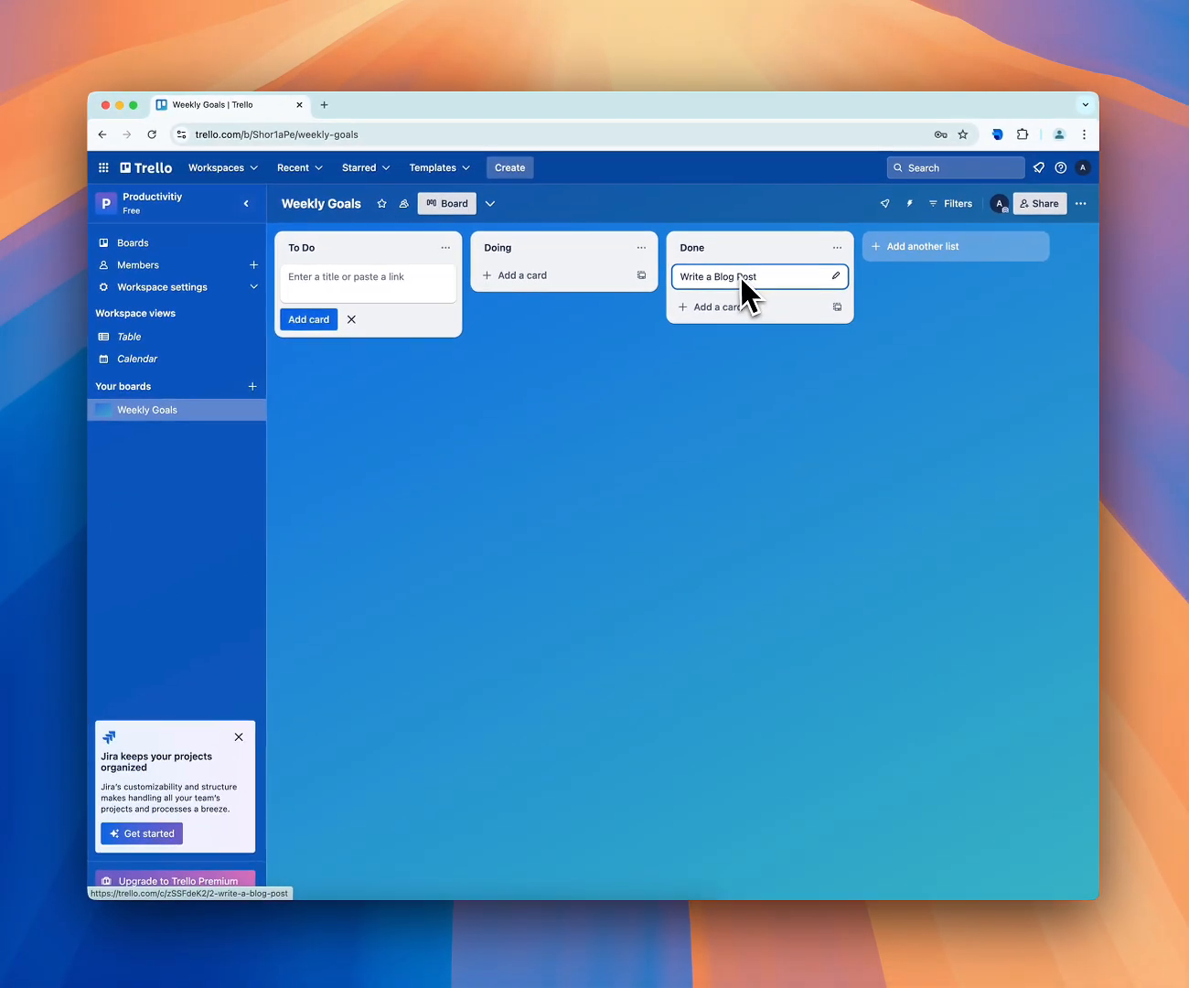
left_click(633, 460)
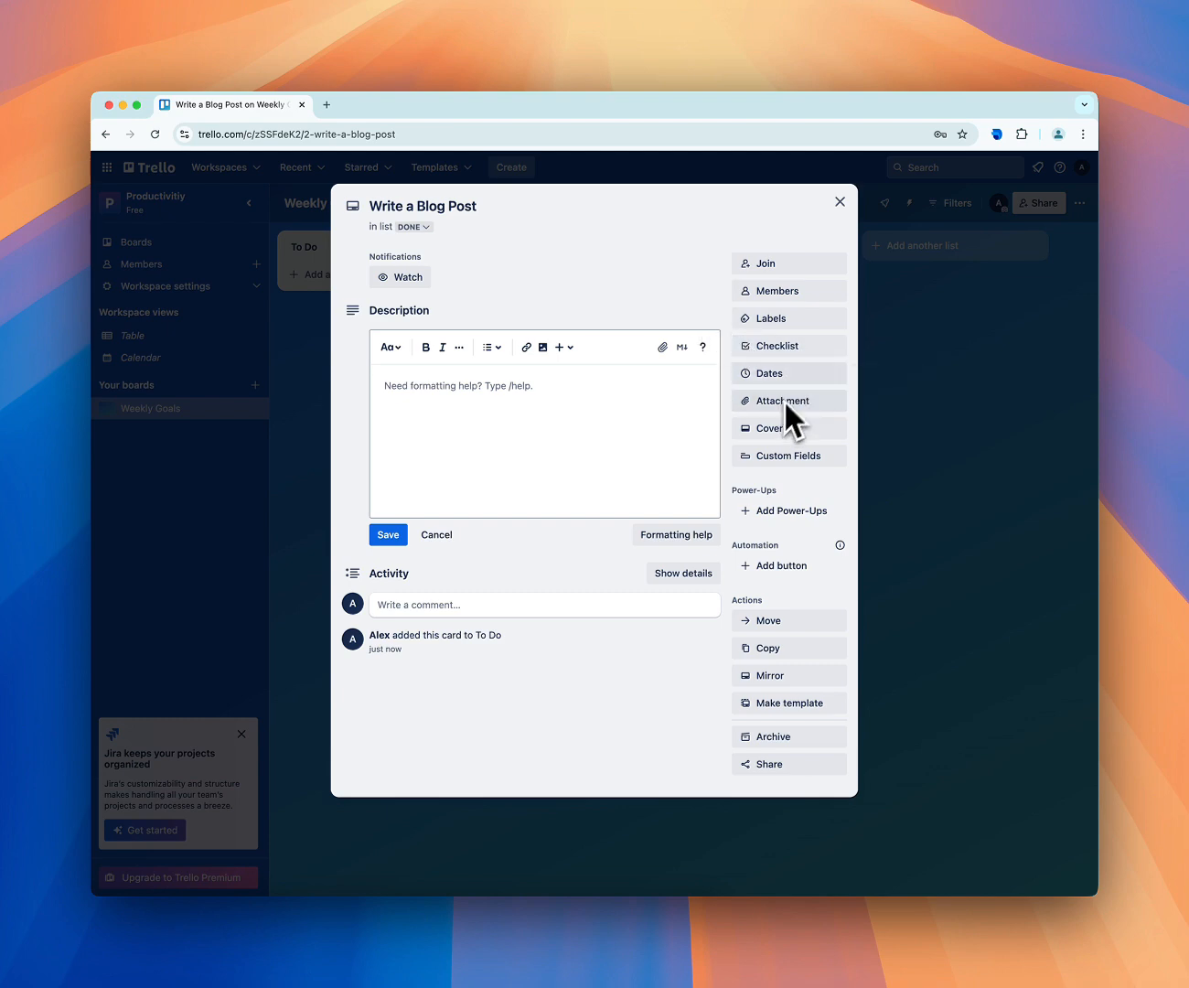
left_click(840, 202)
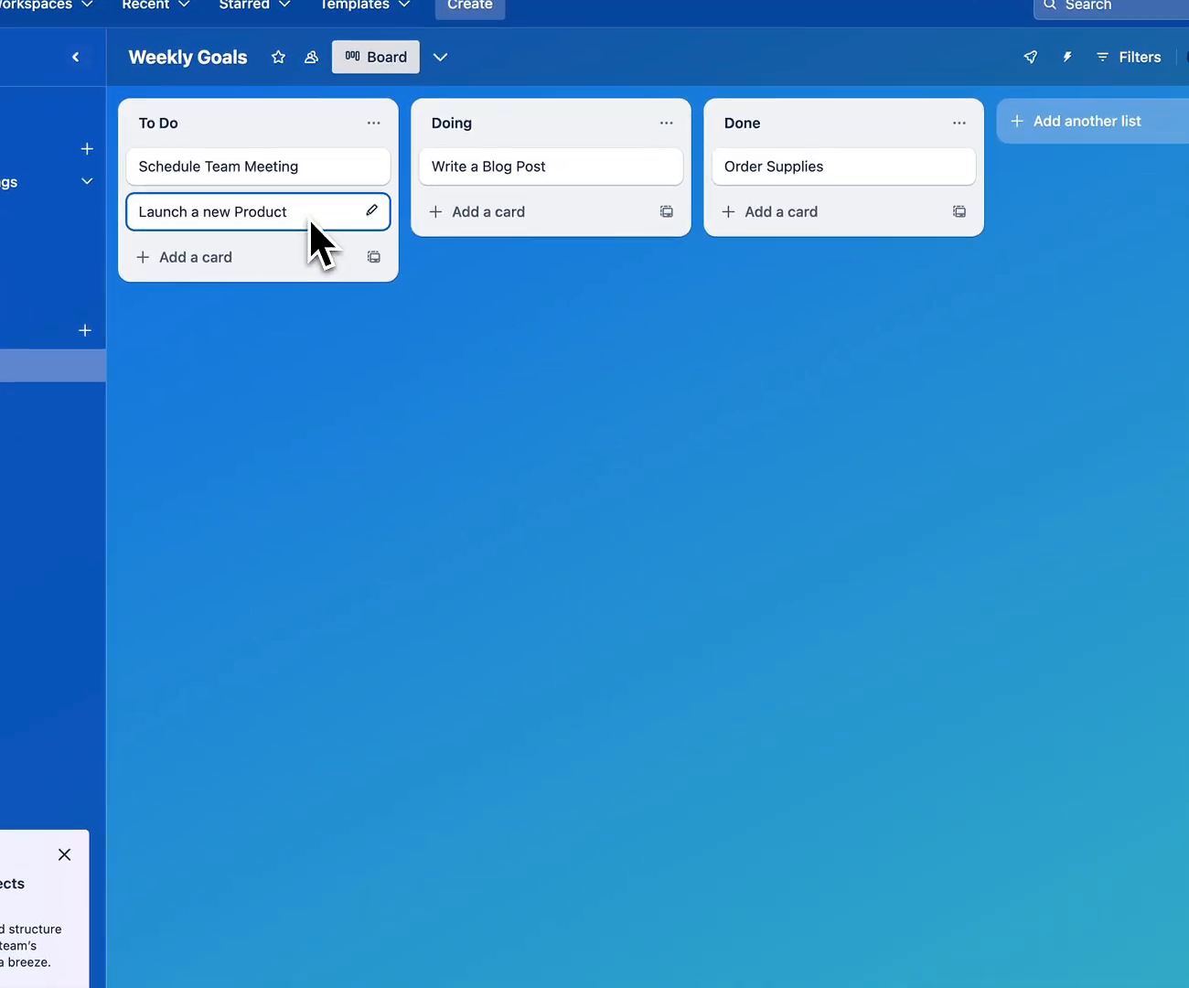
Assign the green label to the "Launch a new Product" card in the To Do list
left_click(309, 216)
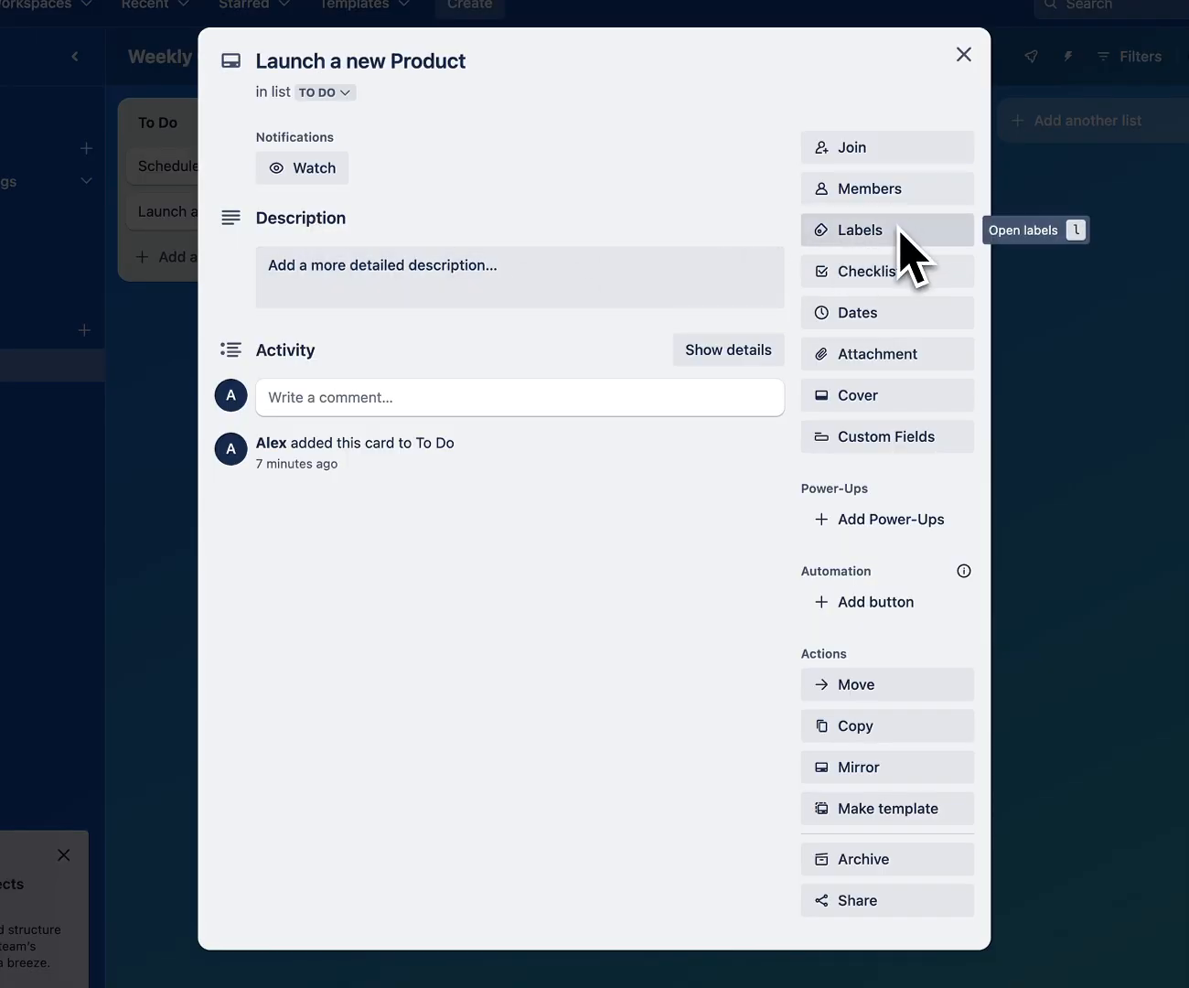
left_click(901, 230)
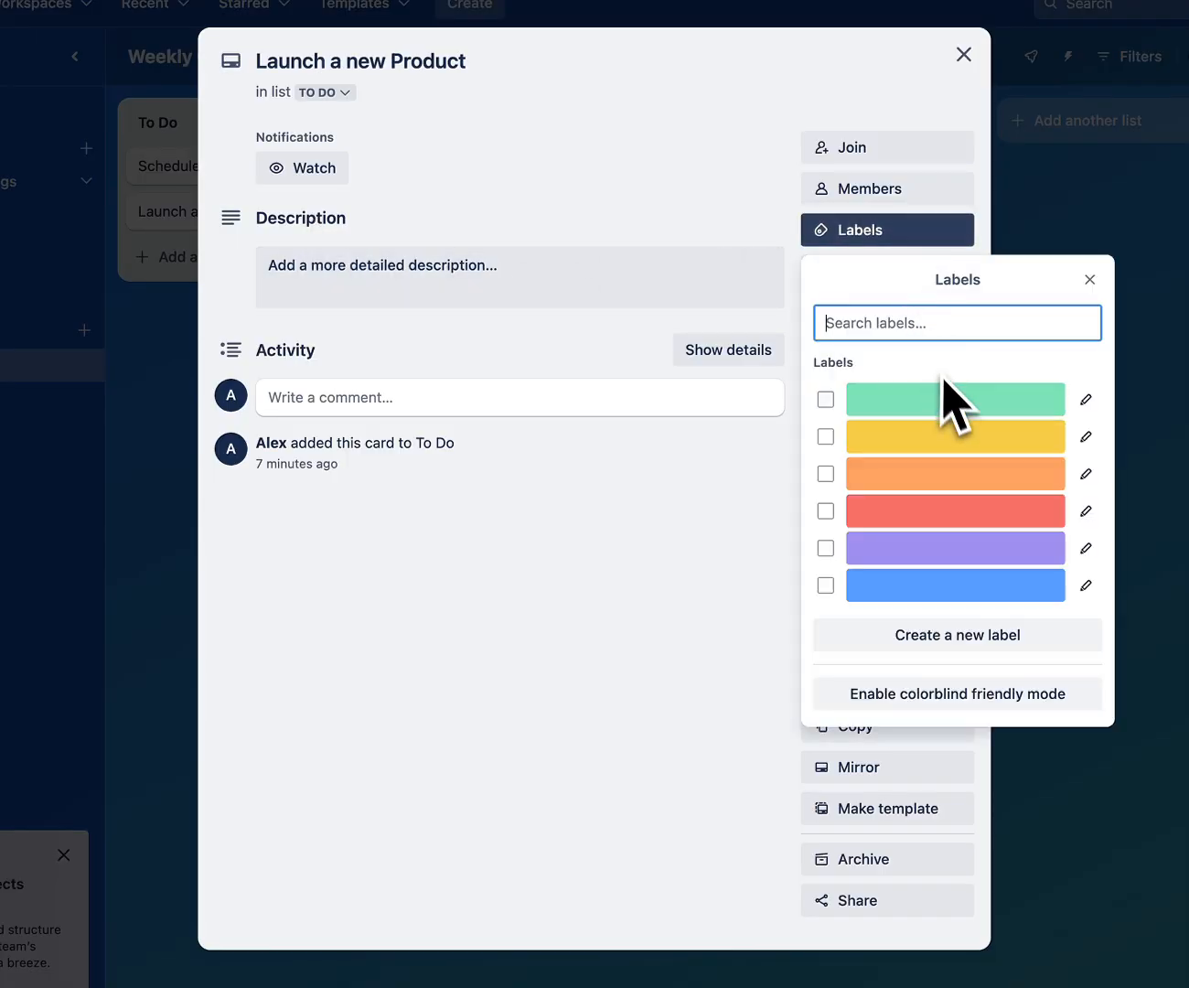
left_click(834, 406)
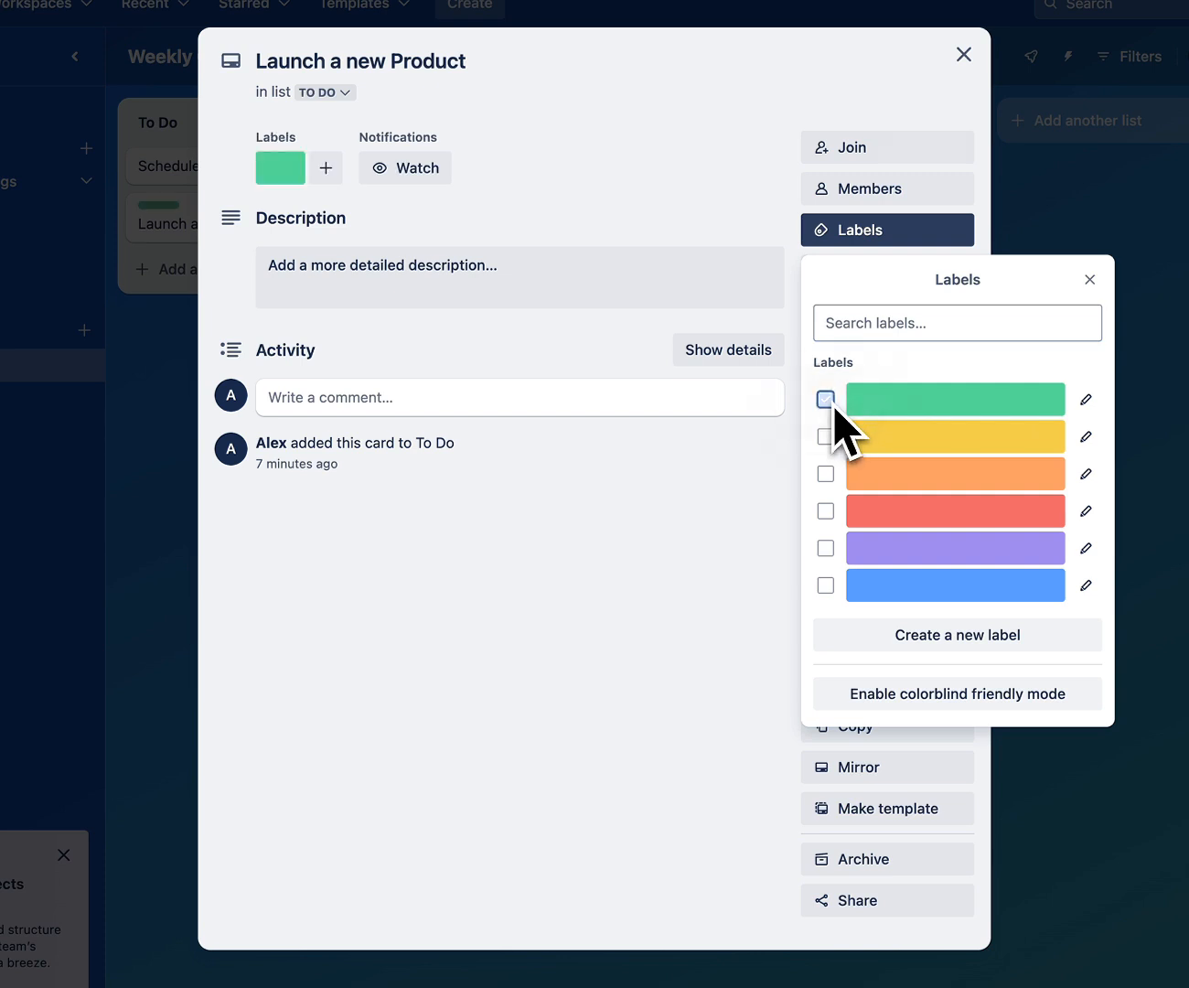
left_click(1090, 278)
Add a checklist to the "Launch a new Product" card with the item "Conduct Market Research" and mark that item complete
left_click(932, 268)
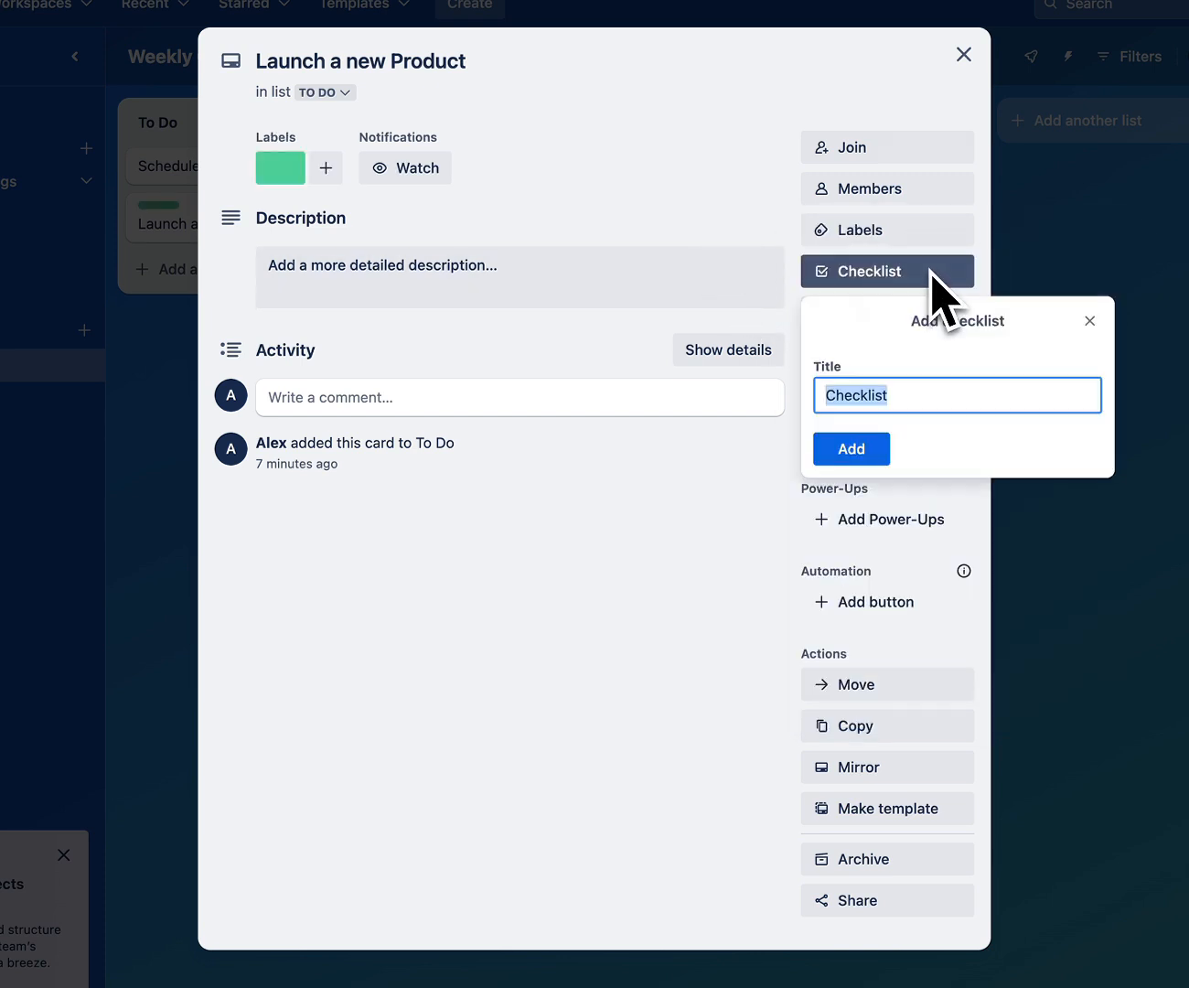
left_click(872, 450)
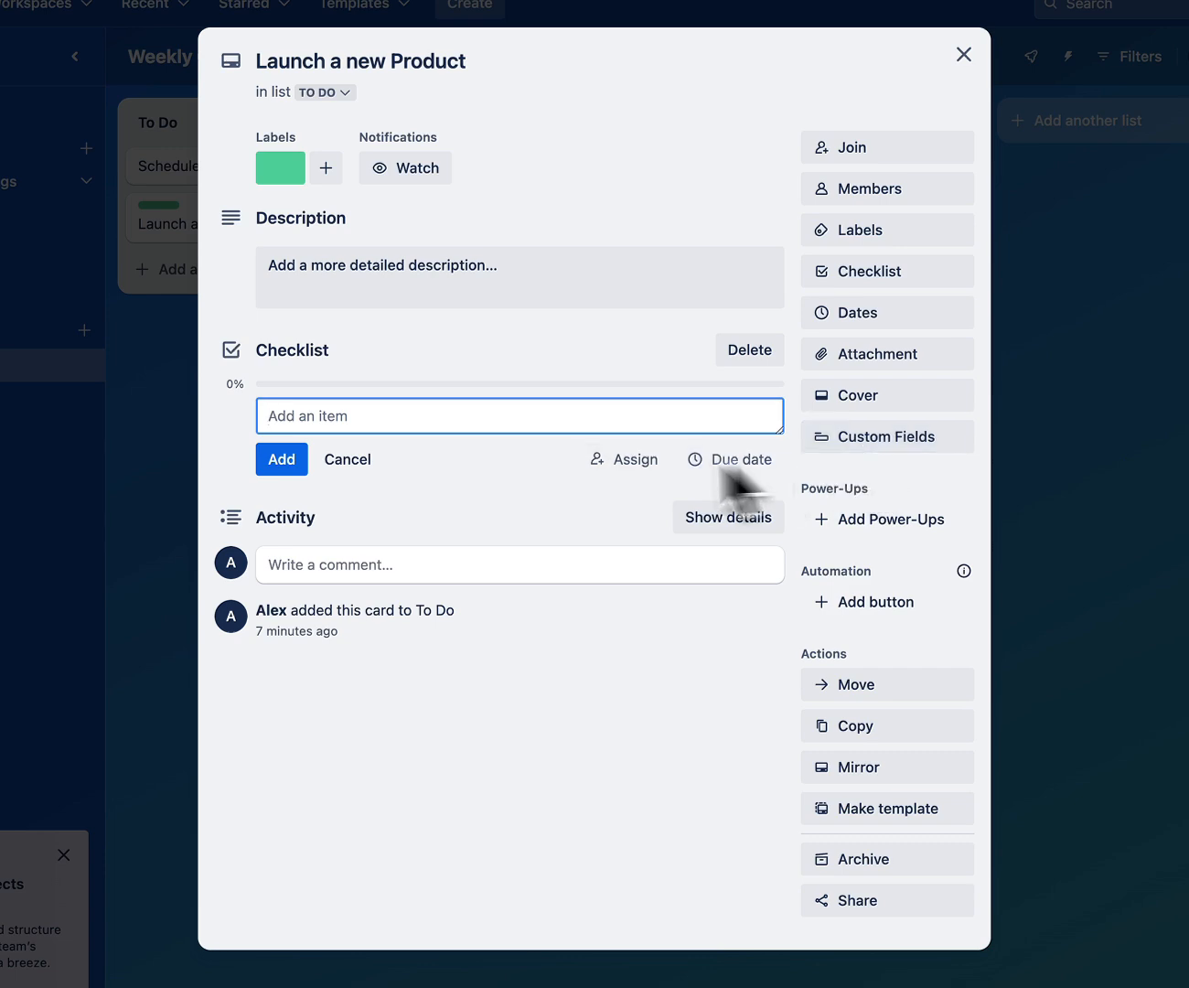
type("Cond")
type("uct Market ")
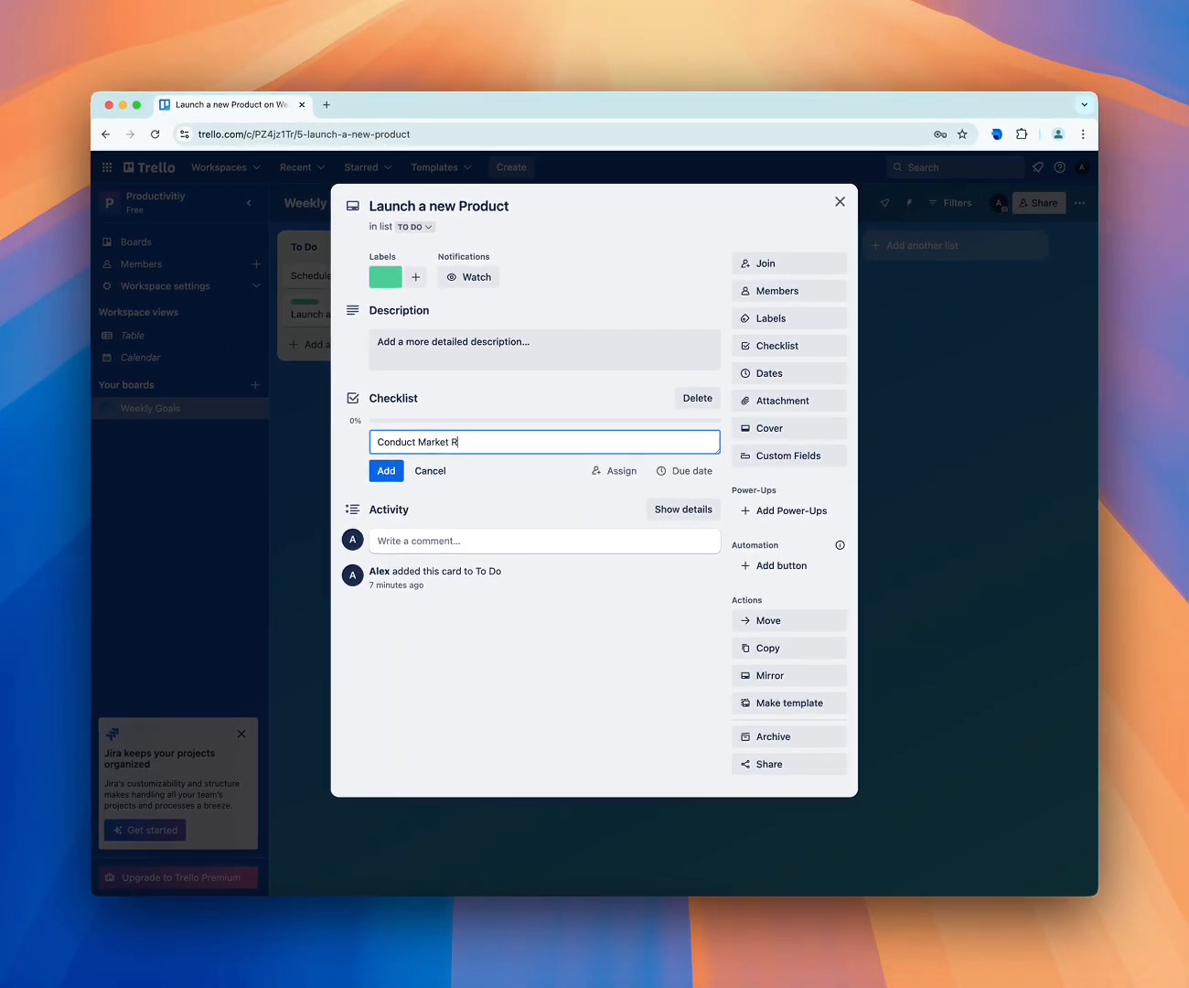
type("Rea")
key("BackSpace")
type("earch")
left_click(386, 470)
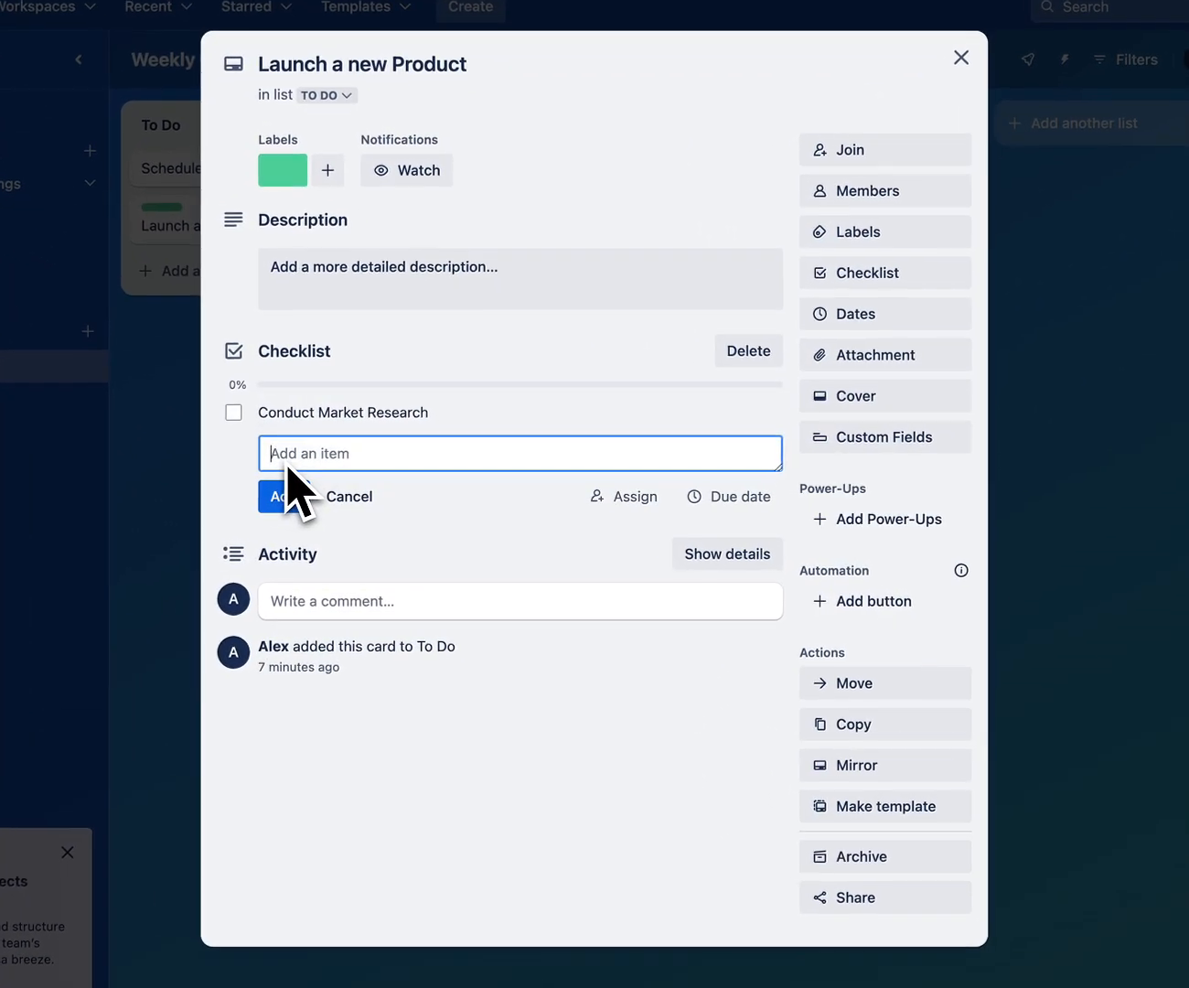
left_click(232, 412)
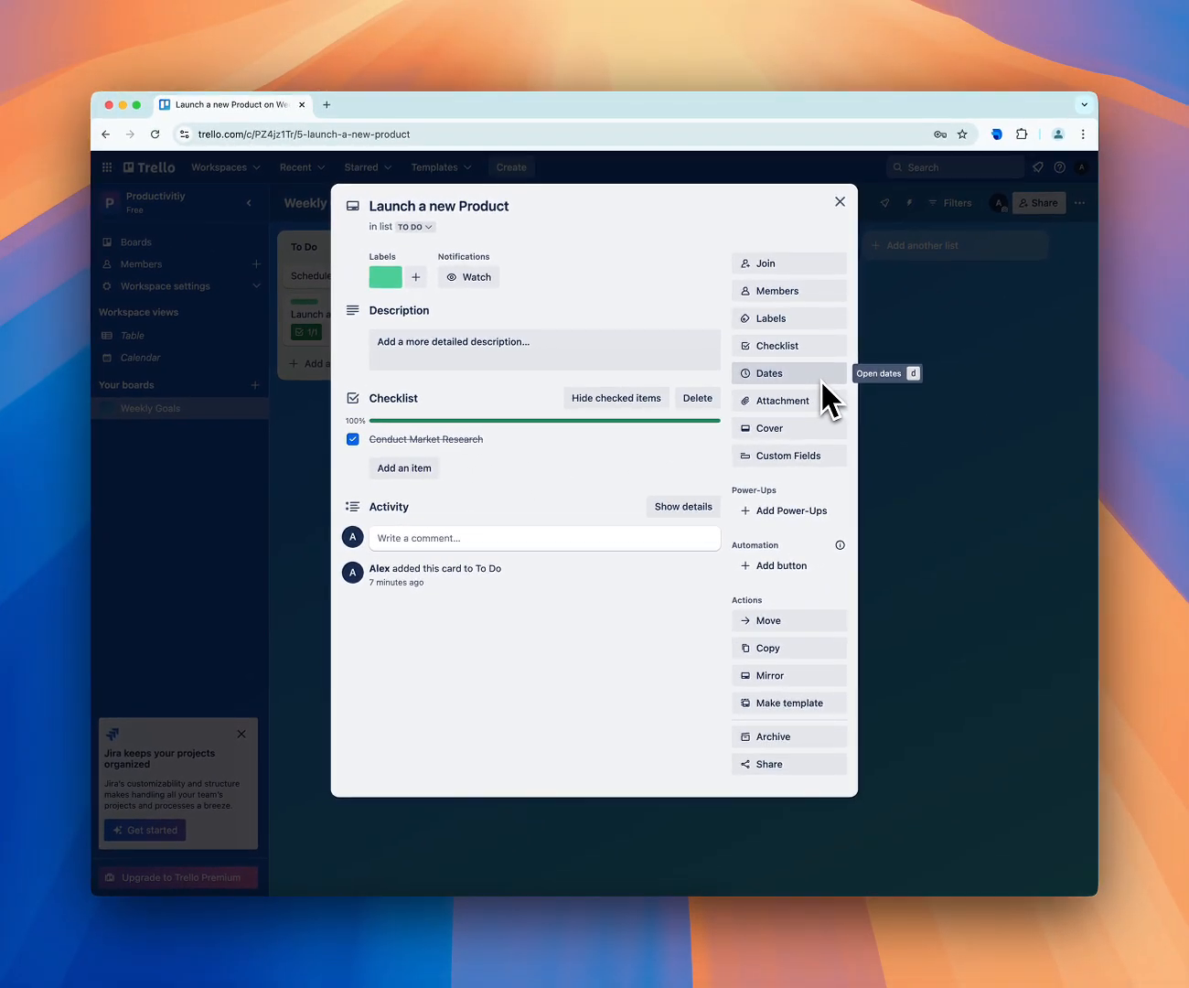
Set the "Launch a new Product" card's due date to 2/9/2025, save it, and close the card
left_click(820, 375)
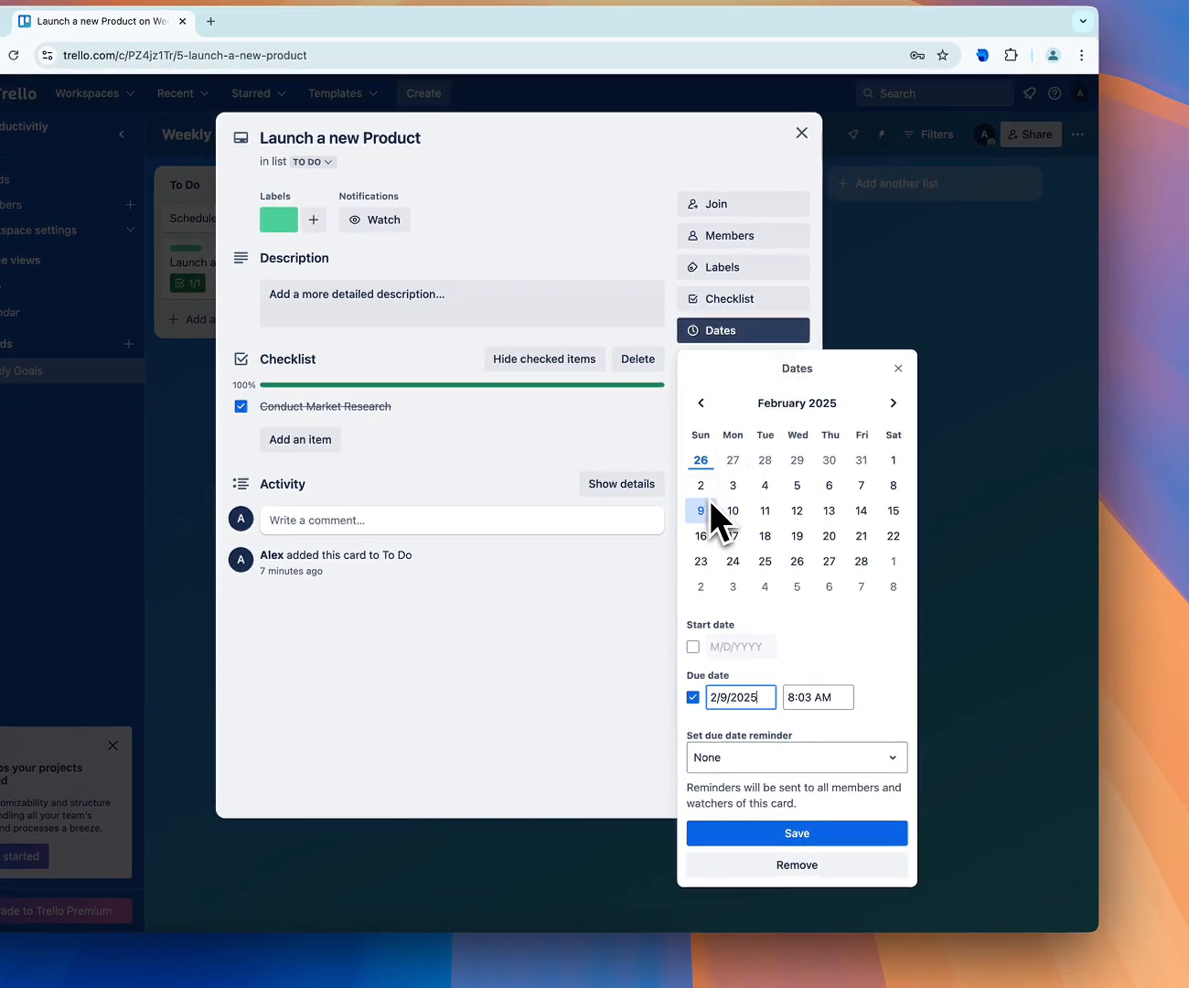
left_click(701, 511)
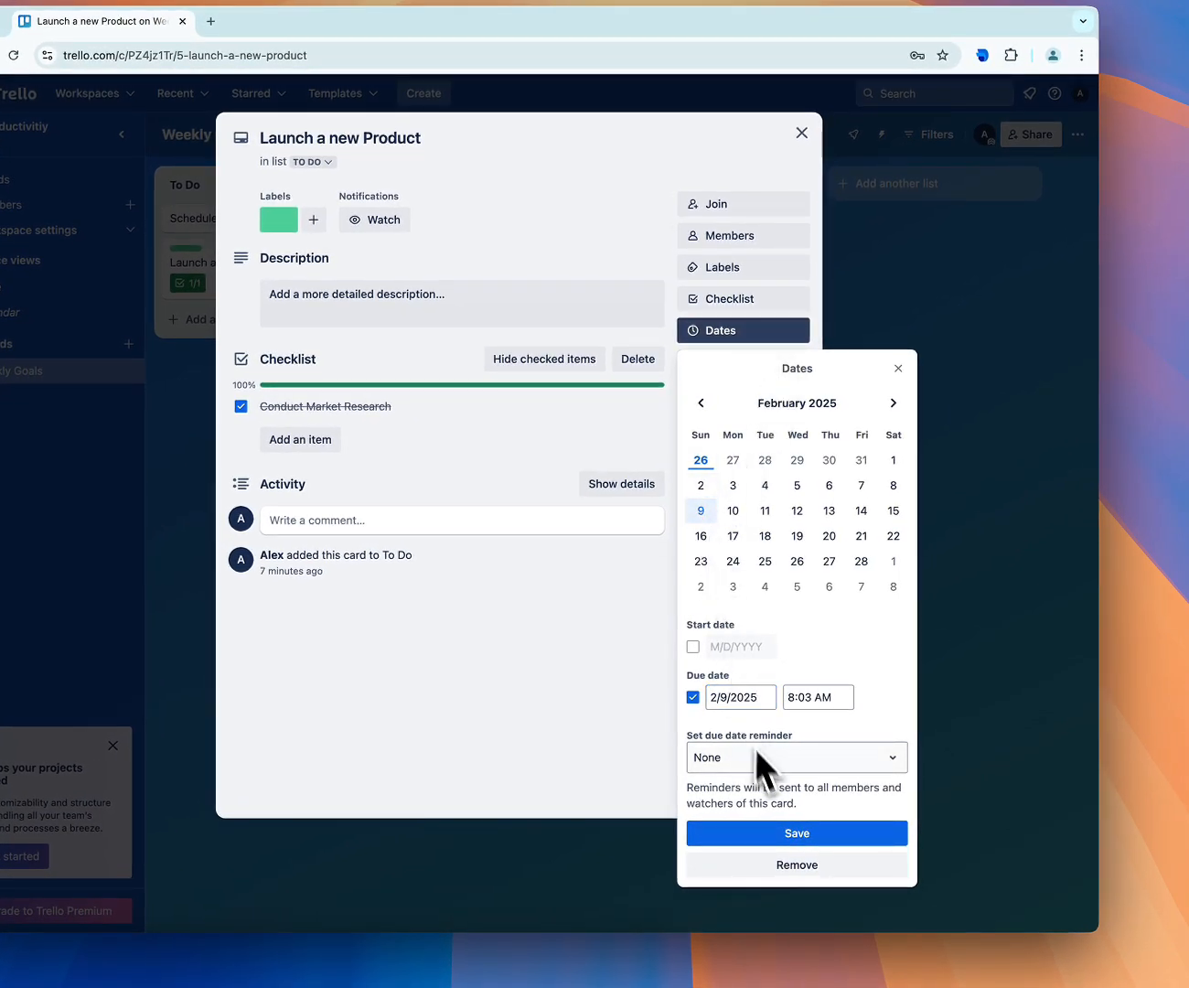
left_click(786, 833)
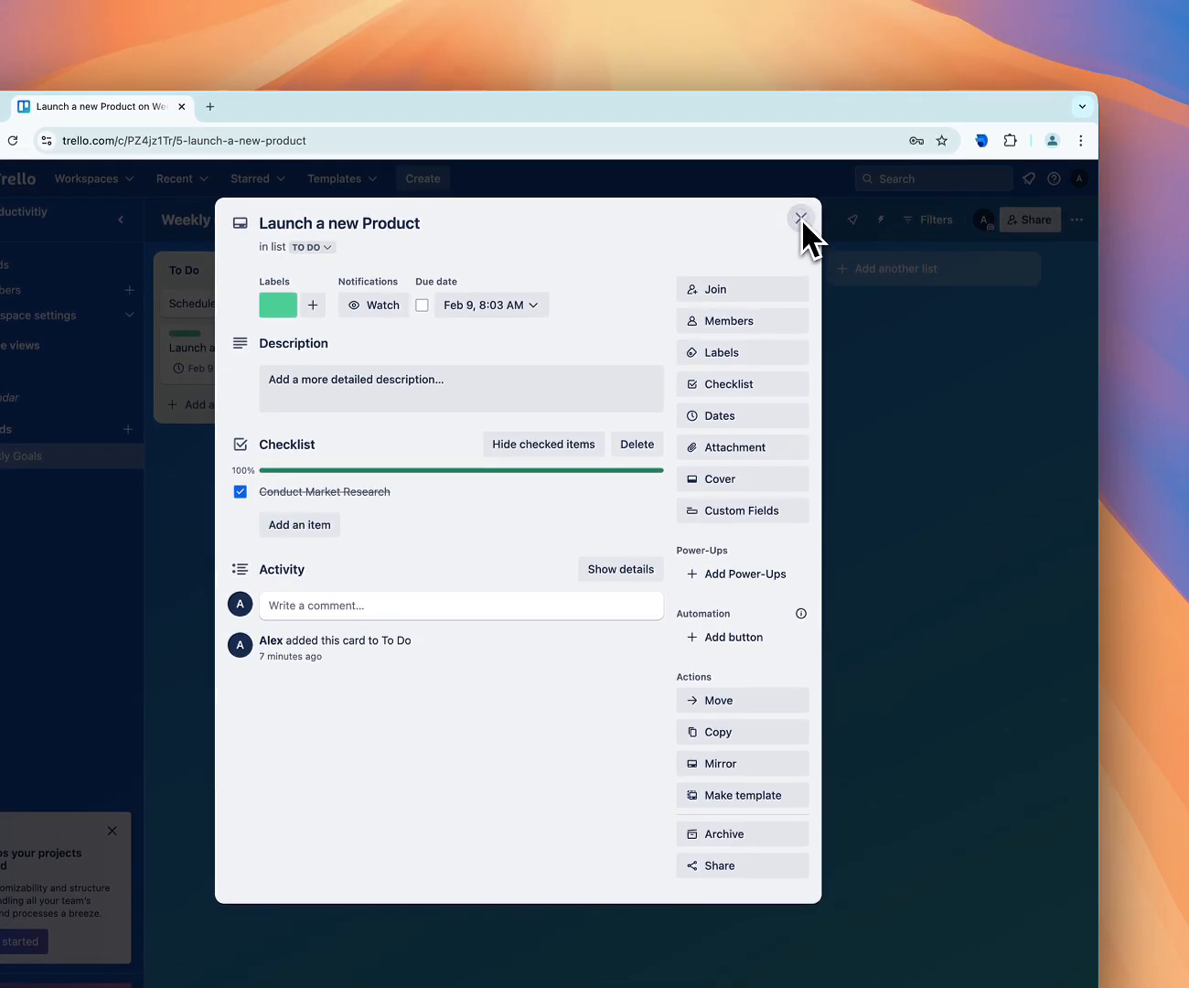
left_click(801, 134)
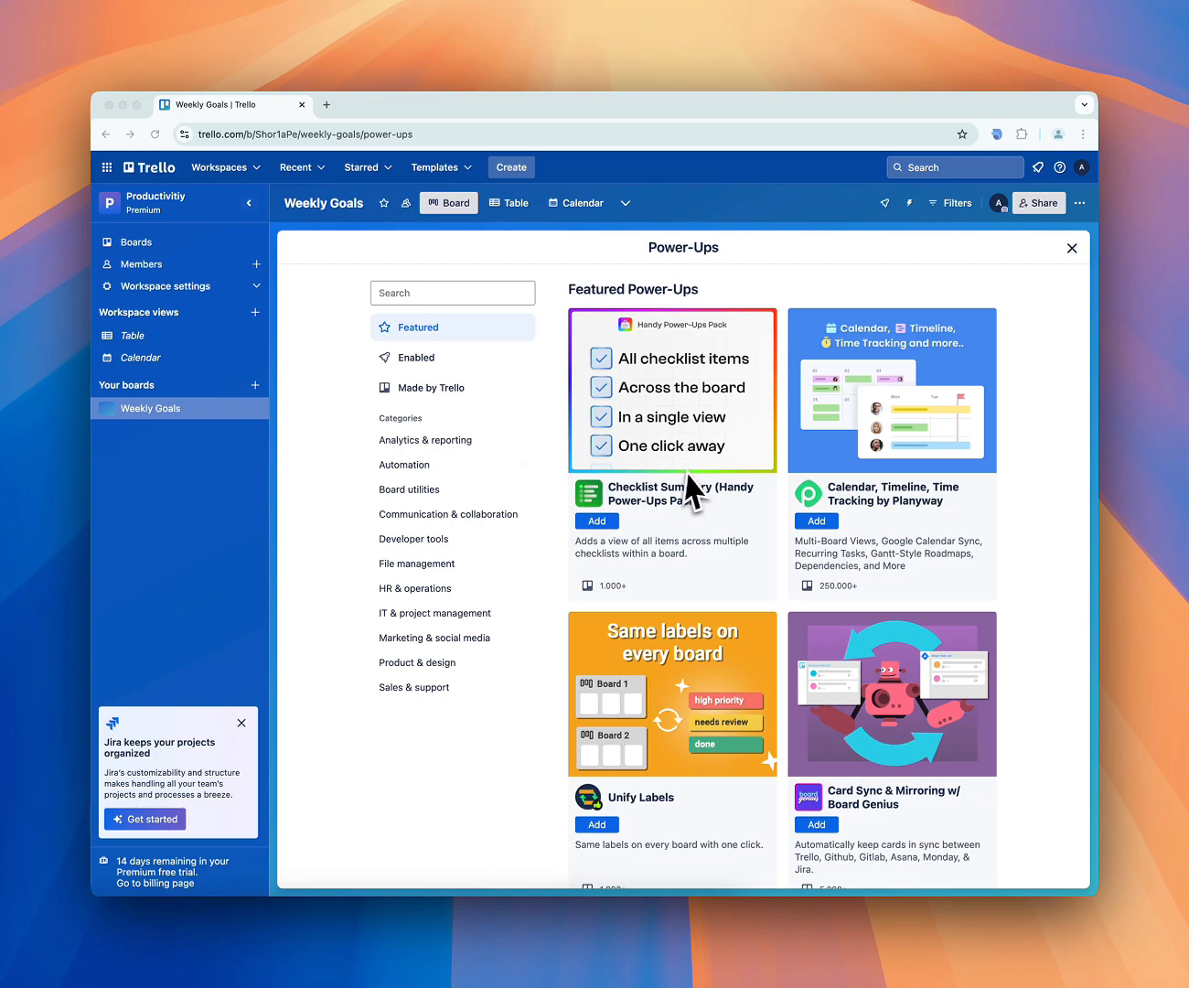
Browse the featured, enabled and Trello-made Power-Ups, and the categories from Analytics & reporting through Communication & collaboration
scroll(691, 484, "down", 3)
scroll(690, 467, "down", 5)
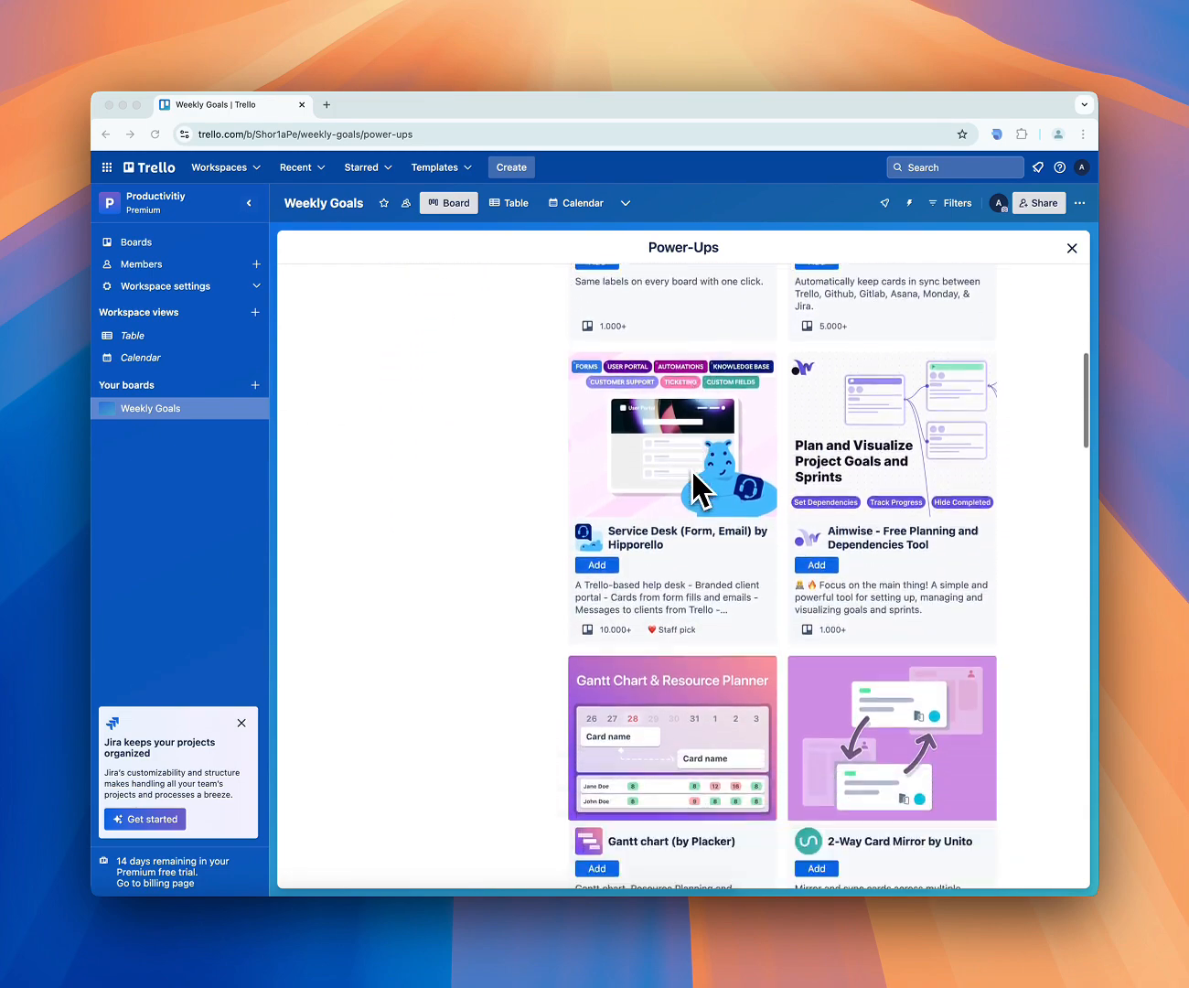
scroll(690, 469, "down", 2)
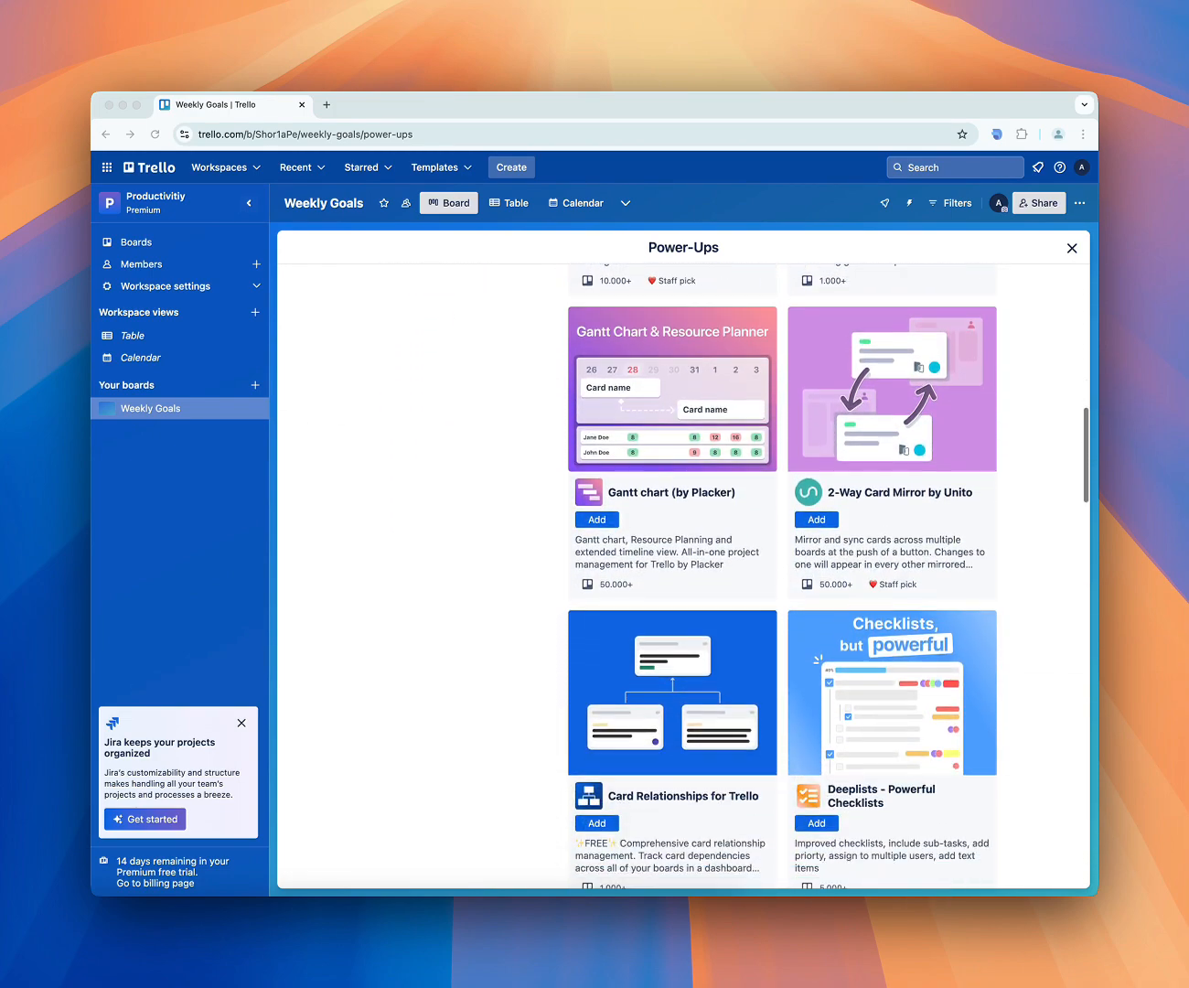
scroll(690, 469, "up", 10)
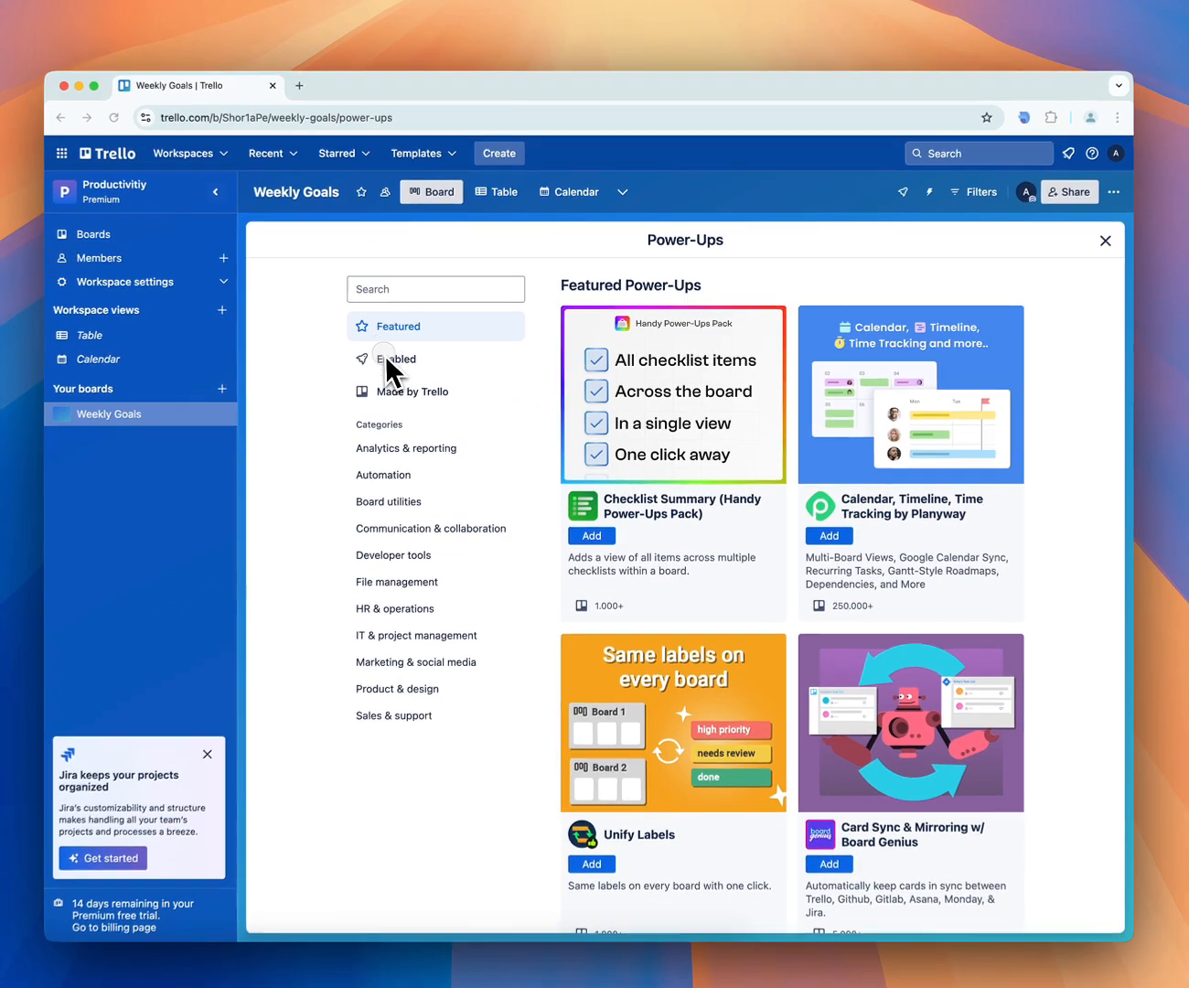
left_click(405, 359)
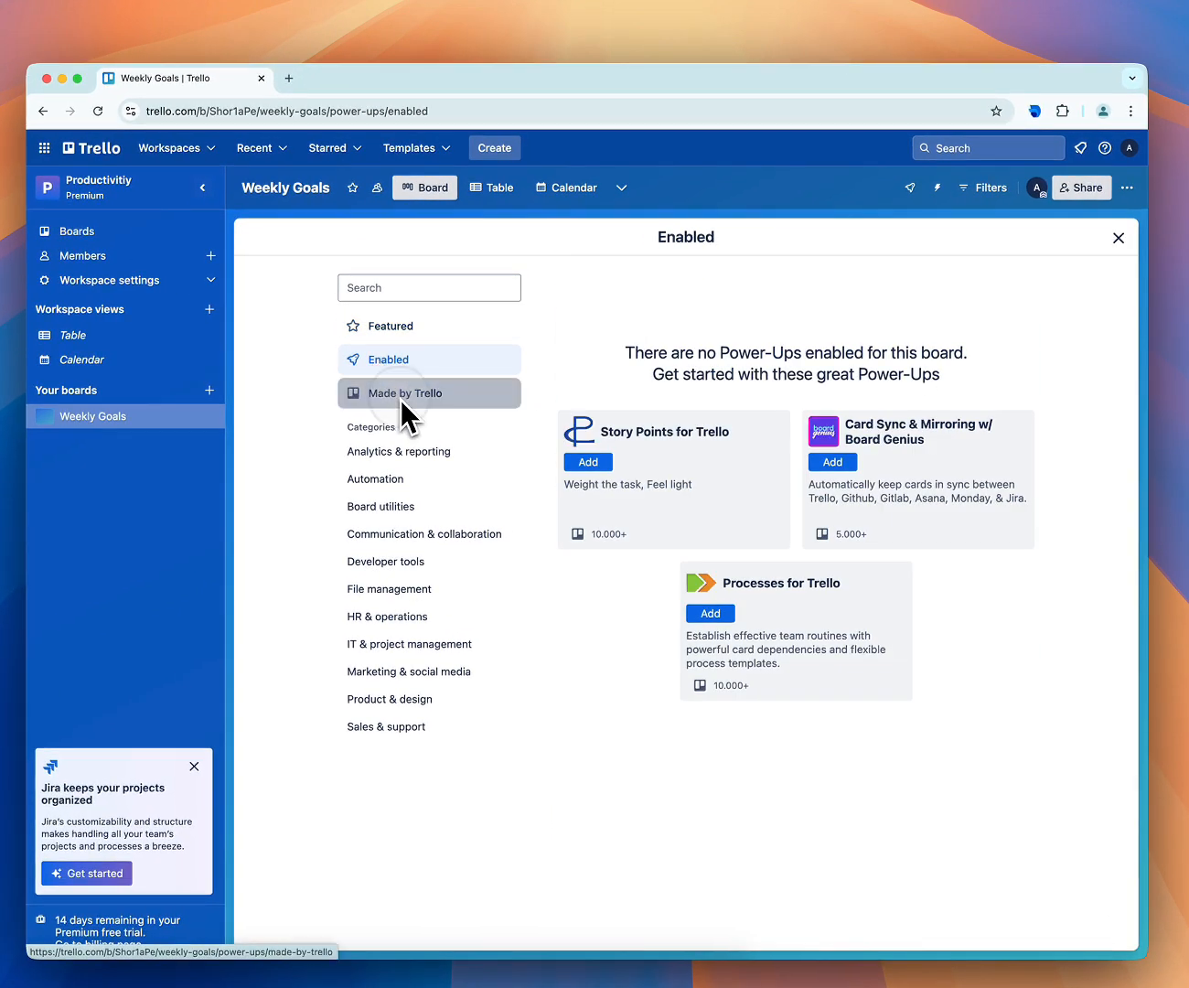
left_click(400, 395)
left_click(393, 452)
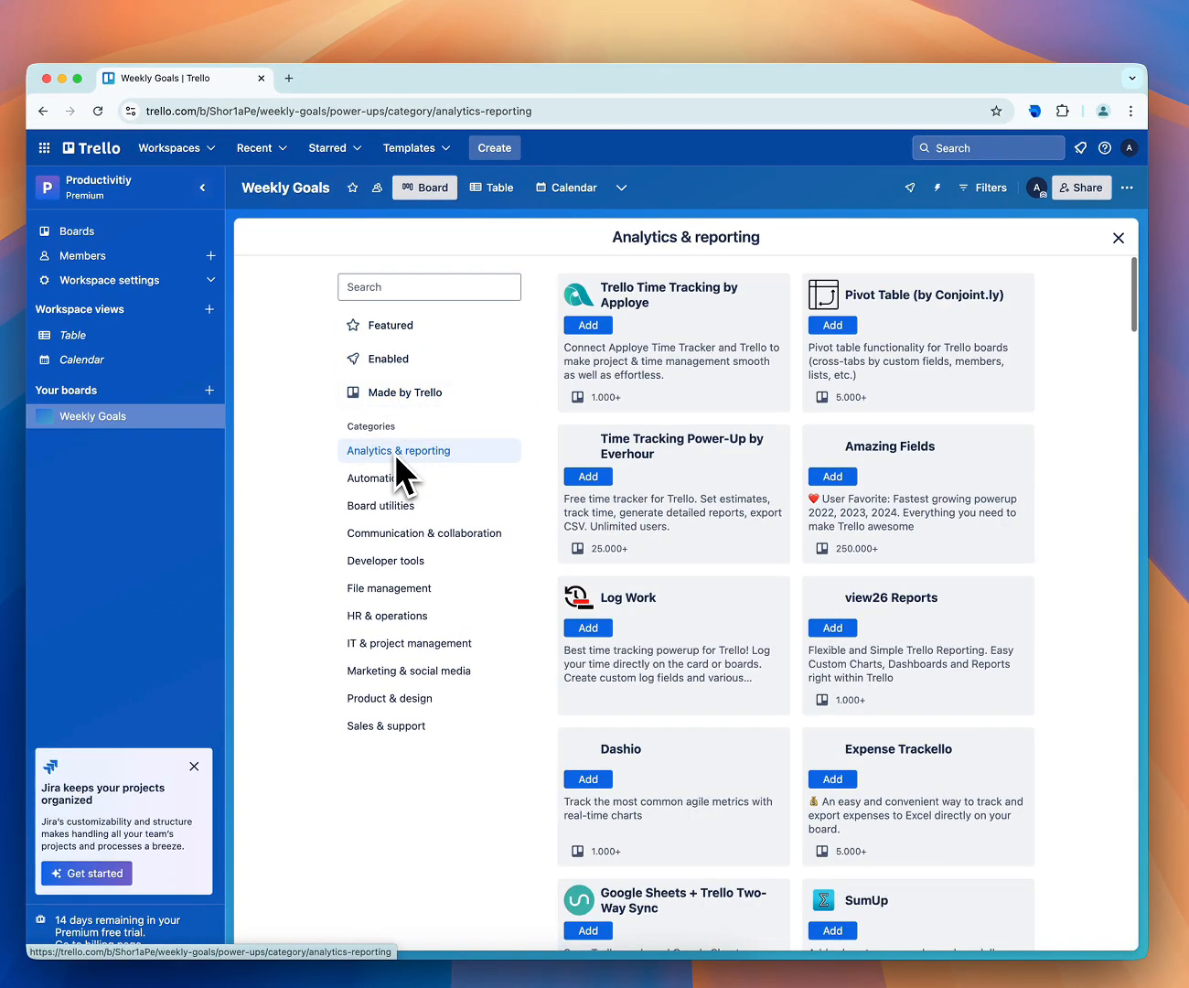
left_click(394, 483)
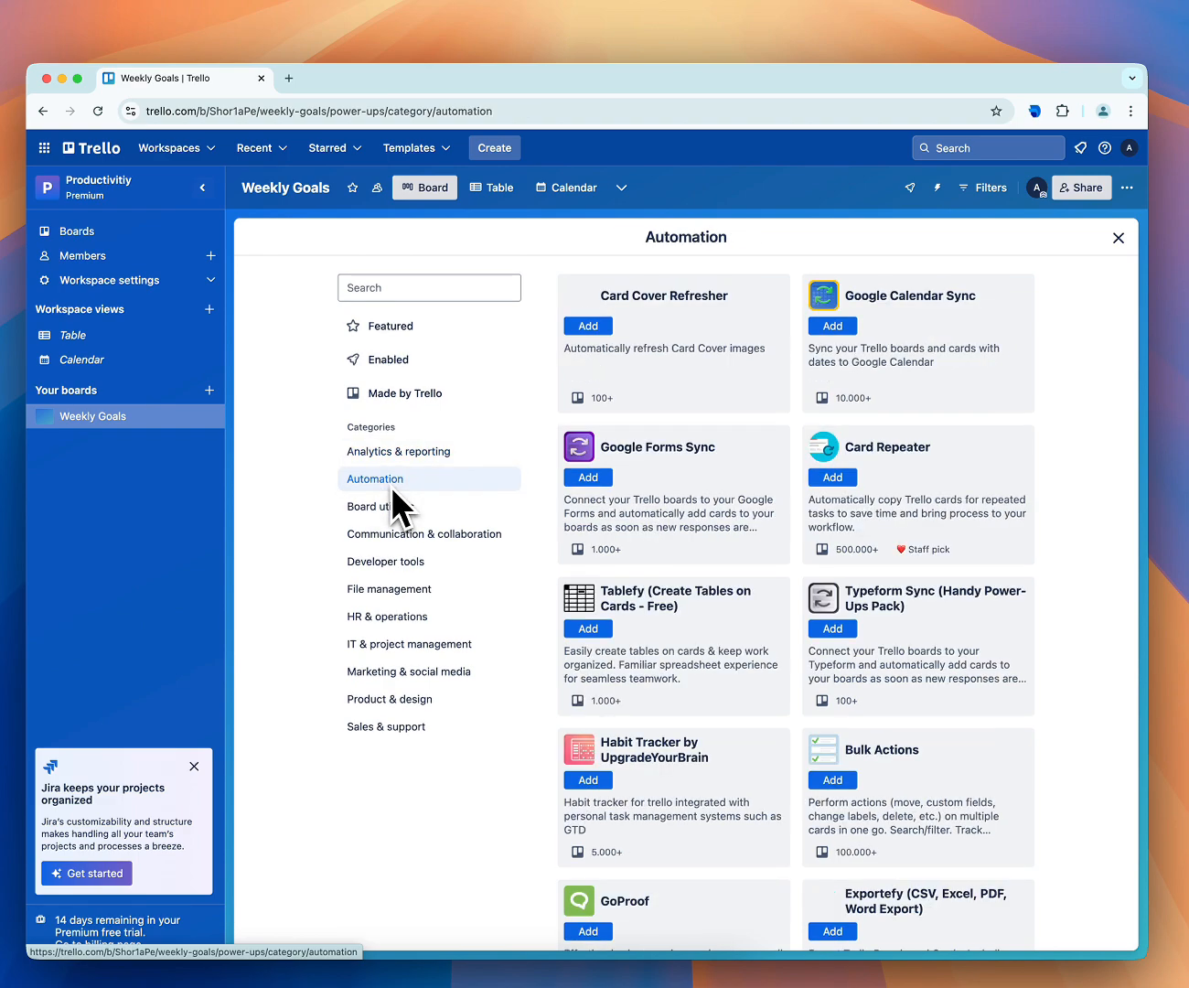
left_click(392, 503)
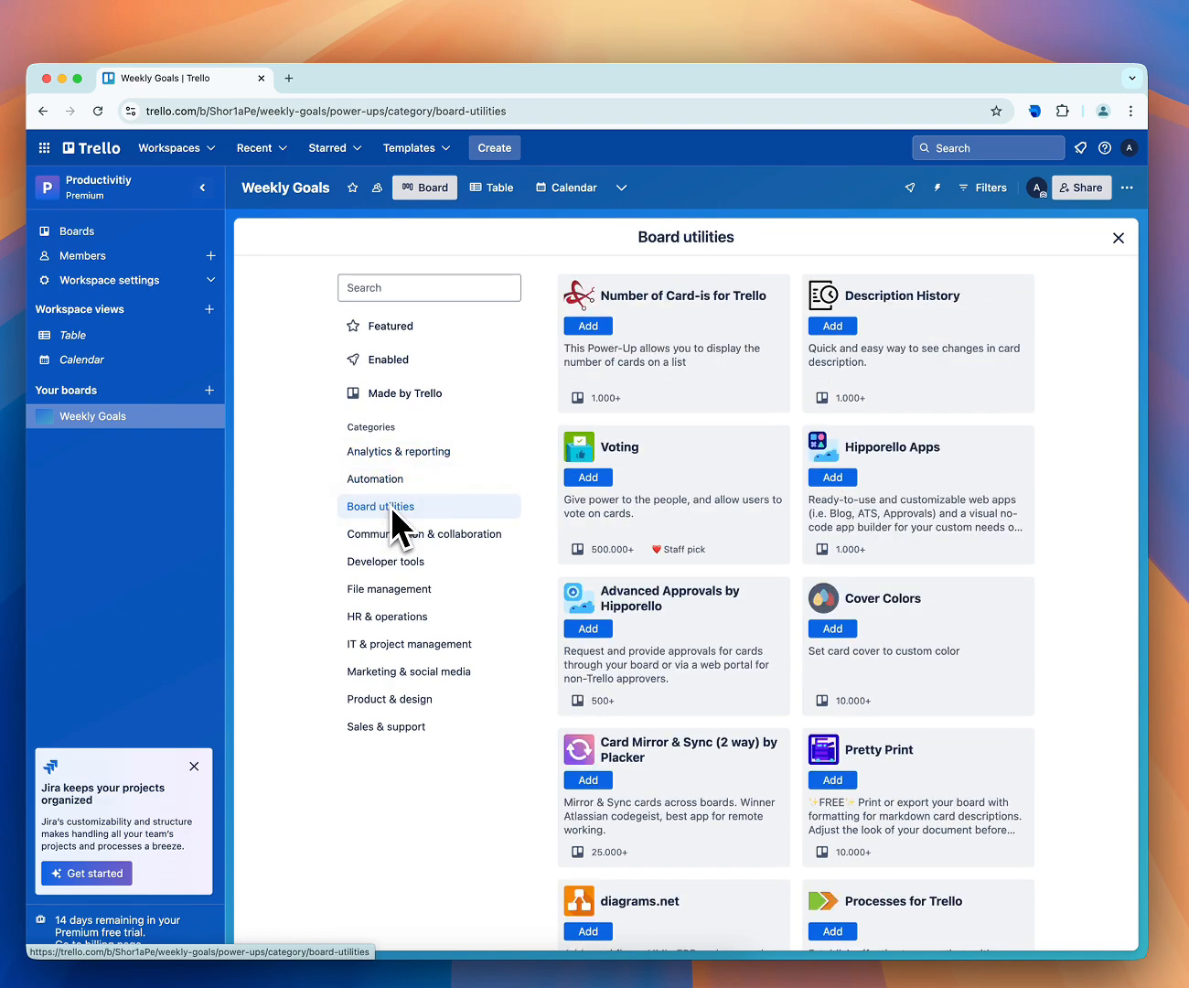
left_click(391, 533)
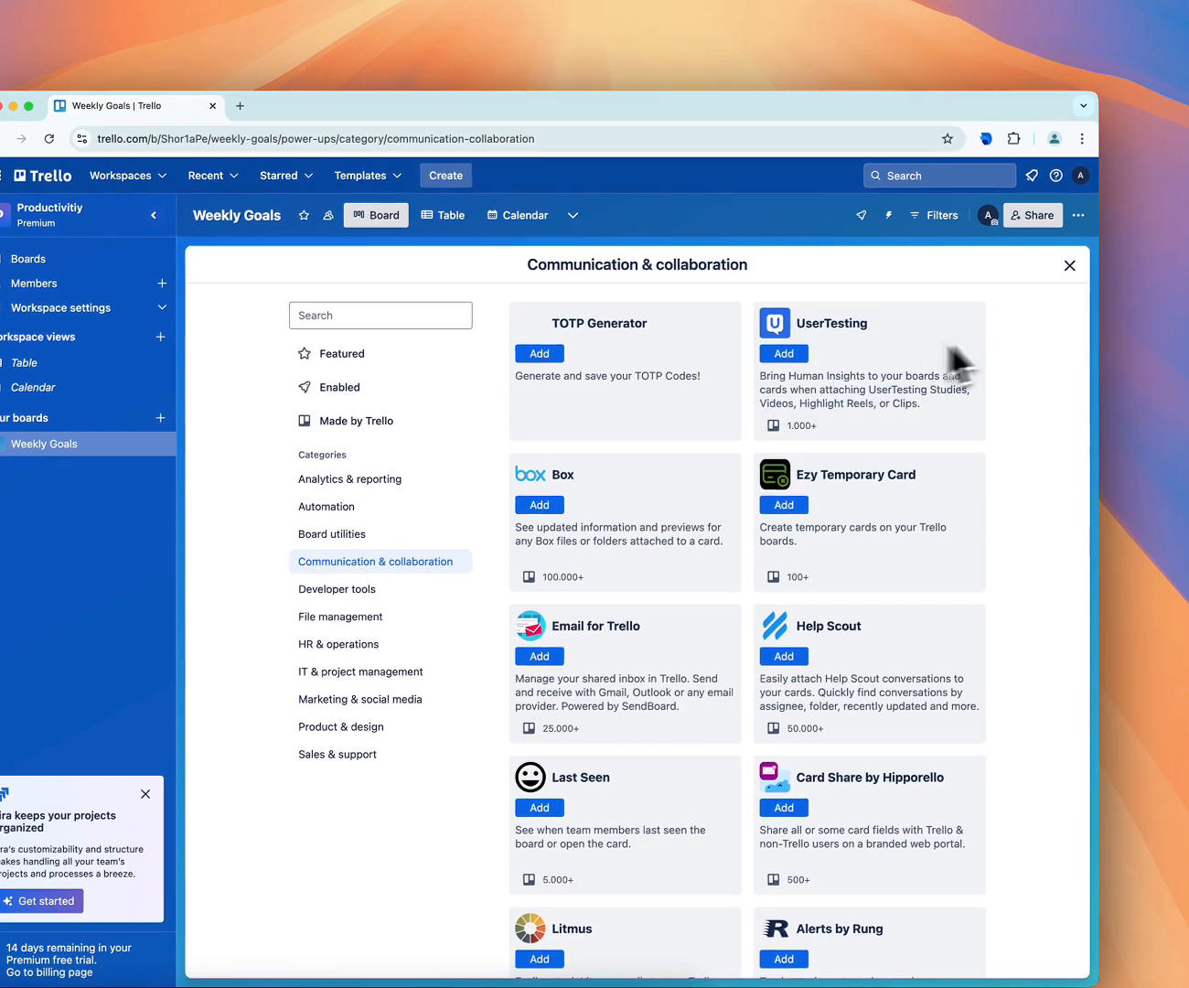
left_click(1118, 240)
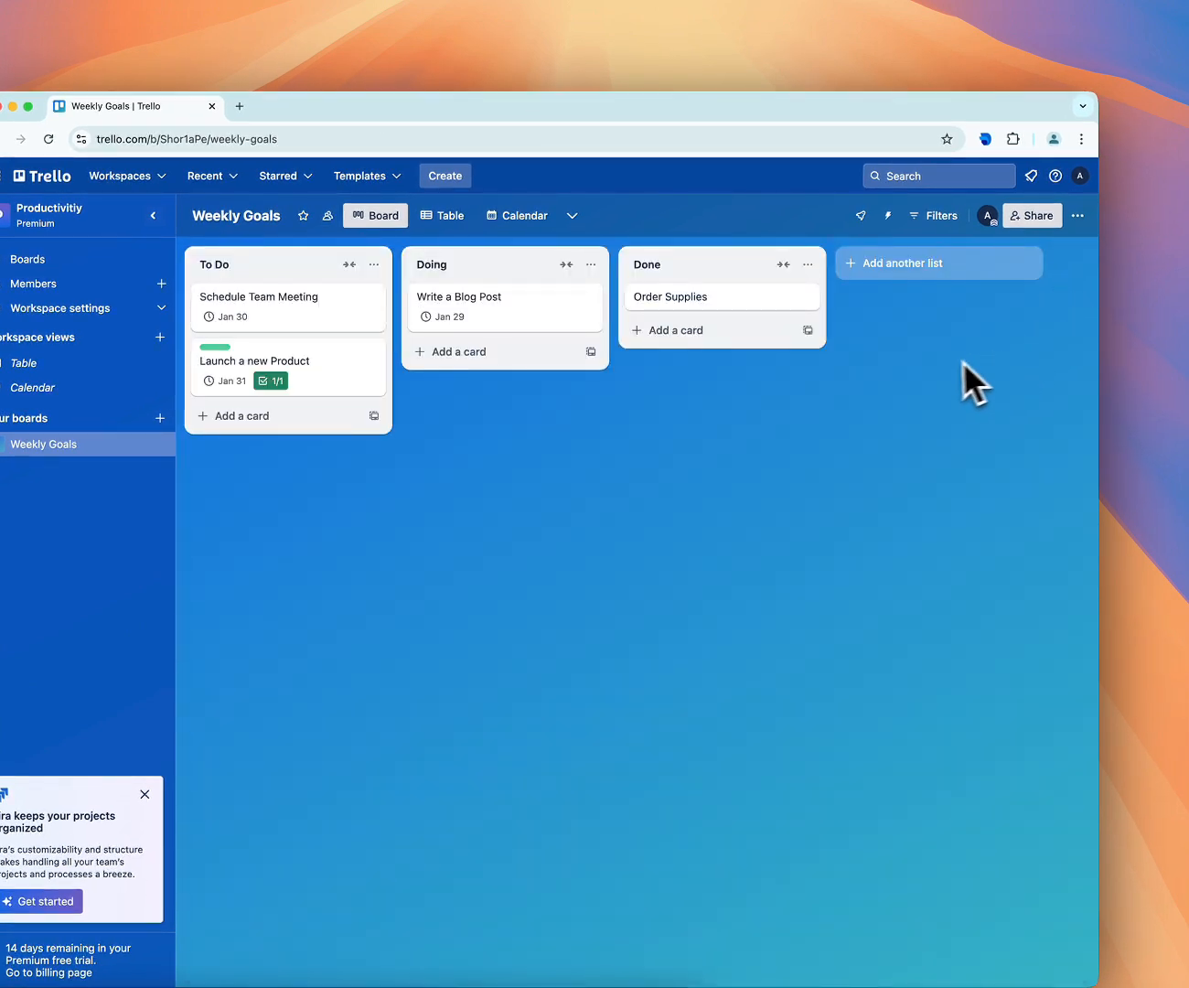
Search the Weekly Goals board's Power-Ups for "calen" and add the Calendar Power-Up
left_click(1077, 216)
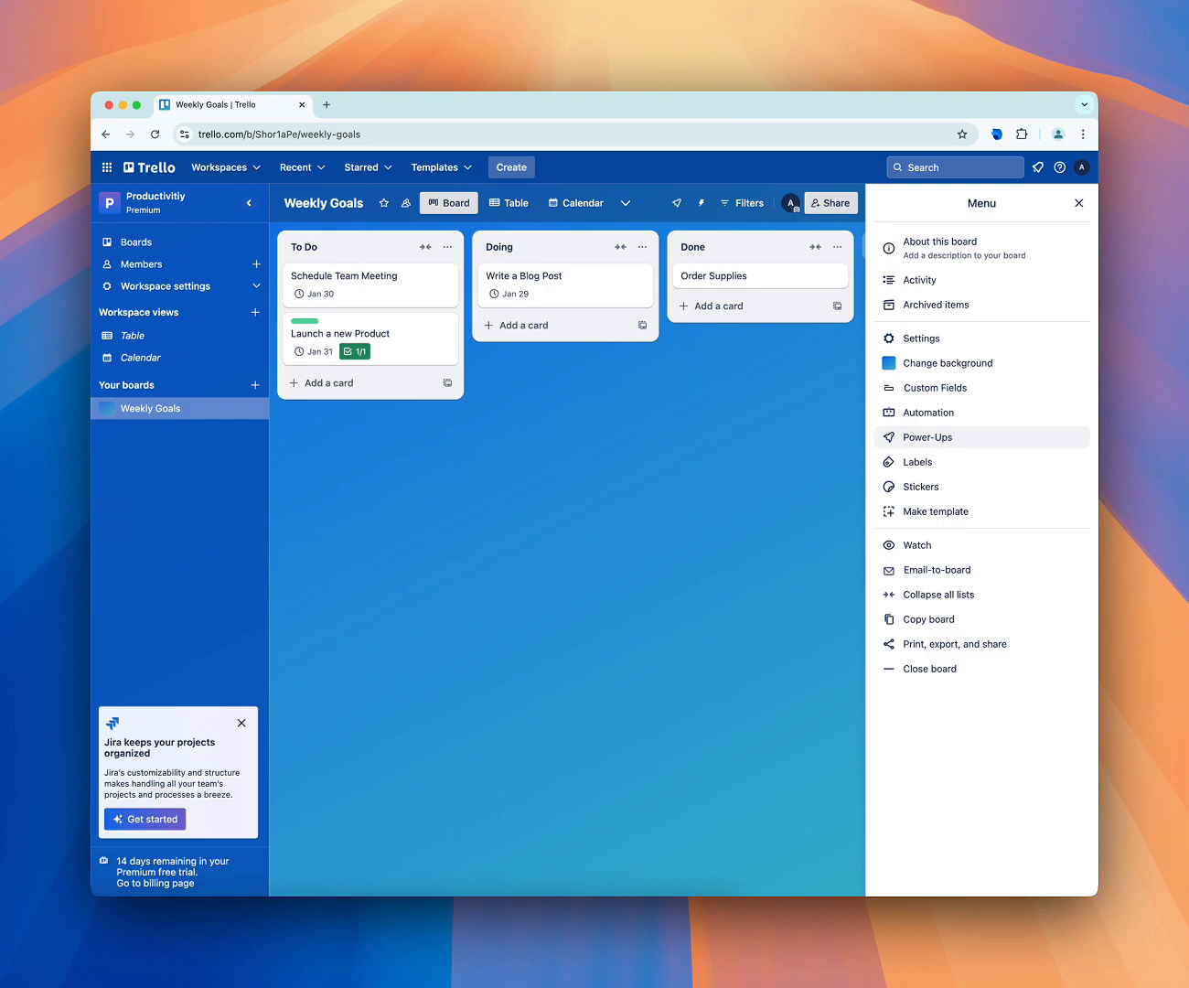
left_click(928, 437)
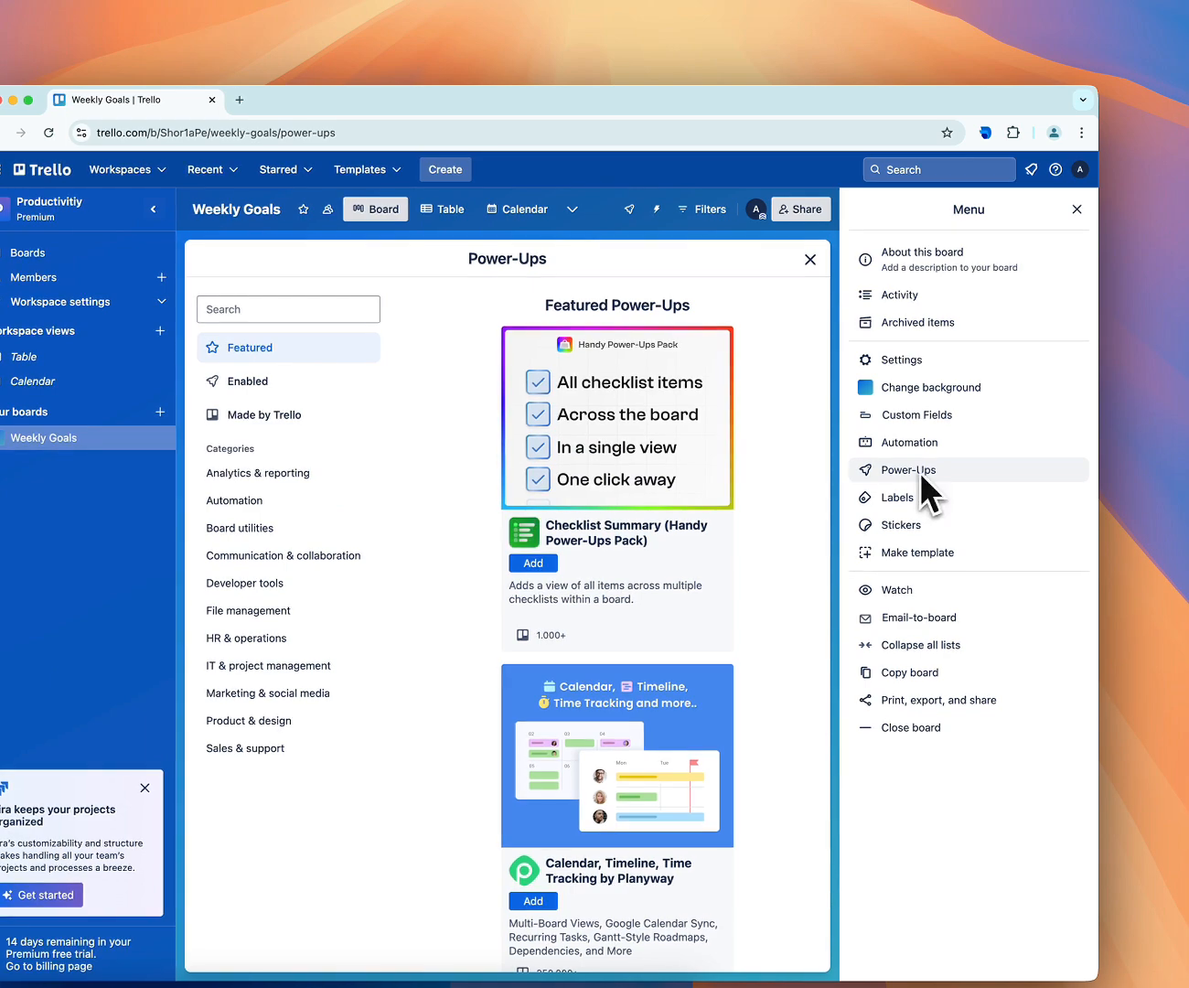
left_click(1077, 209)
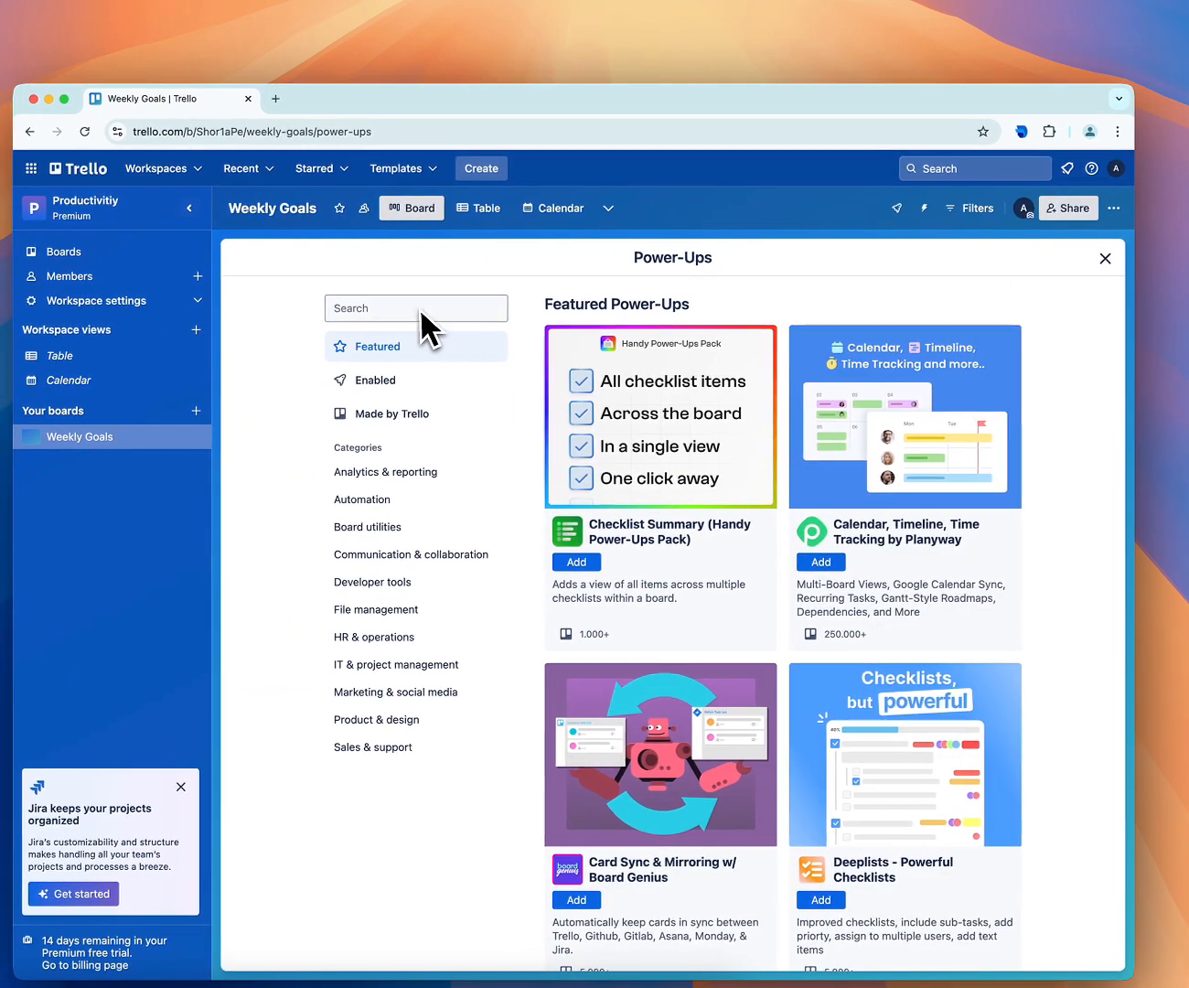
left_click(380, 310)
type("calen")
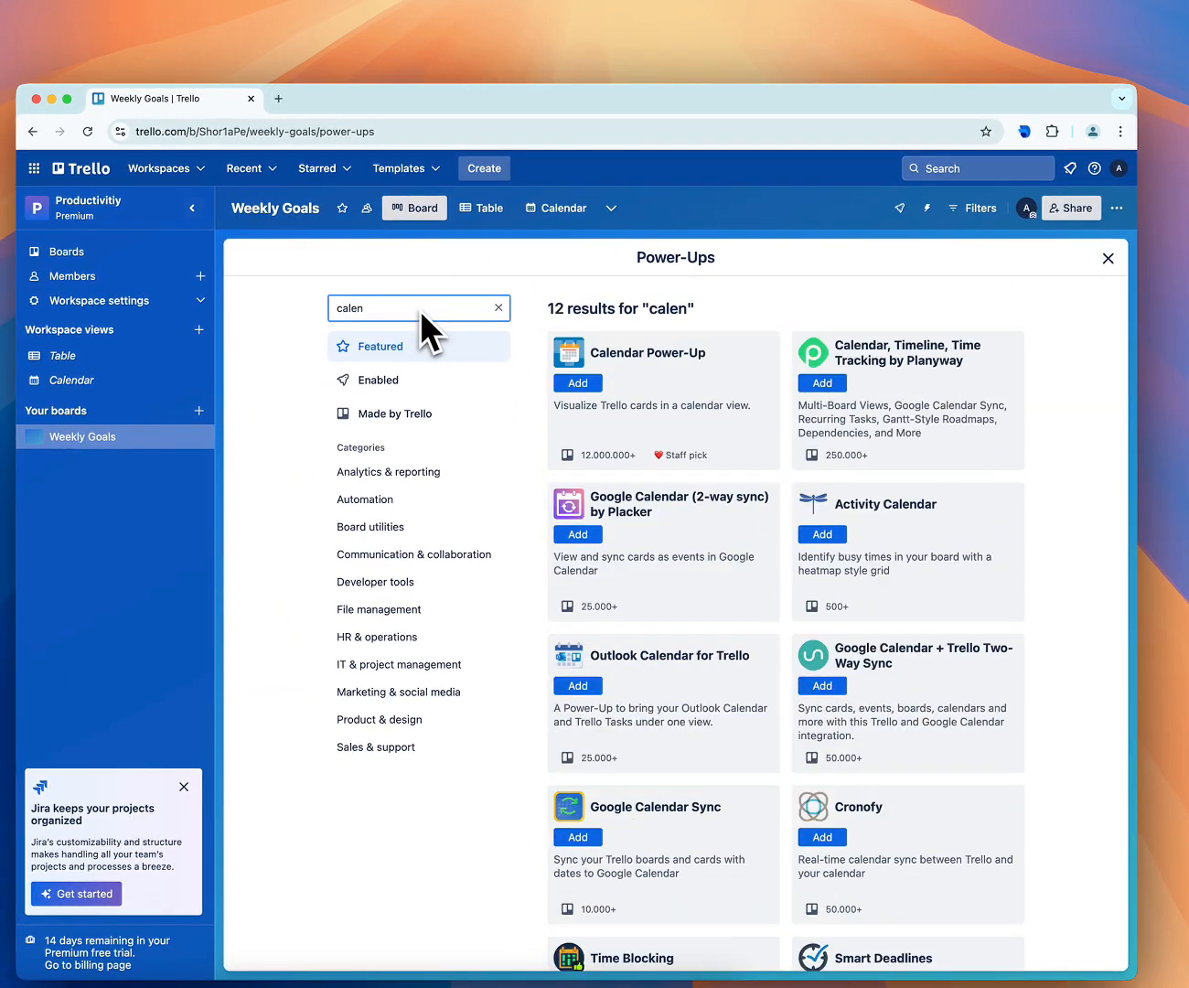
left_click(588, 384)
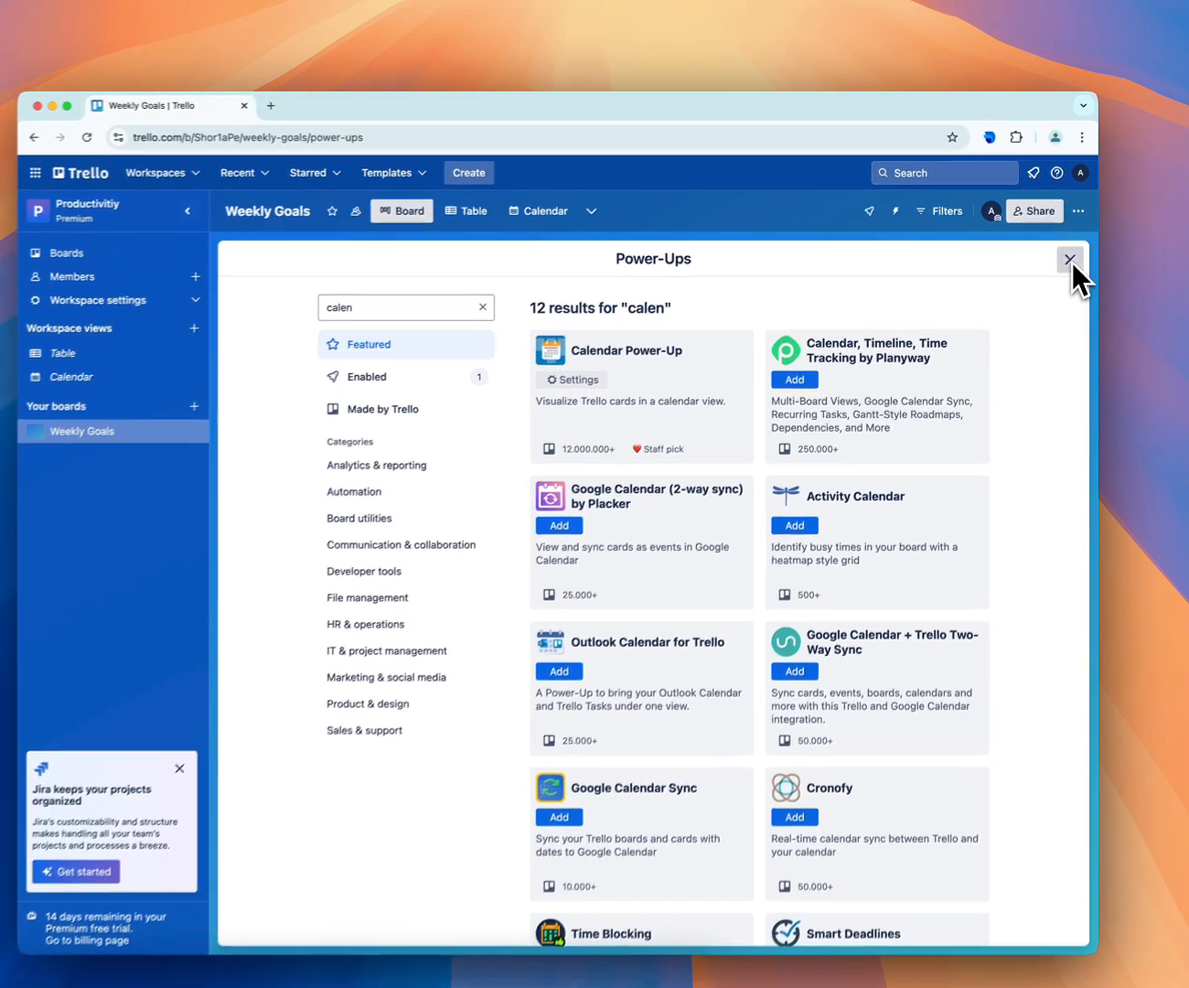
Reload the Weekly Goals board and open its cards in the Calendar Power-Up
left_click(1071, 250)
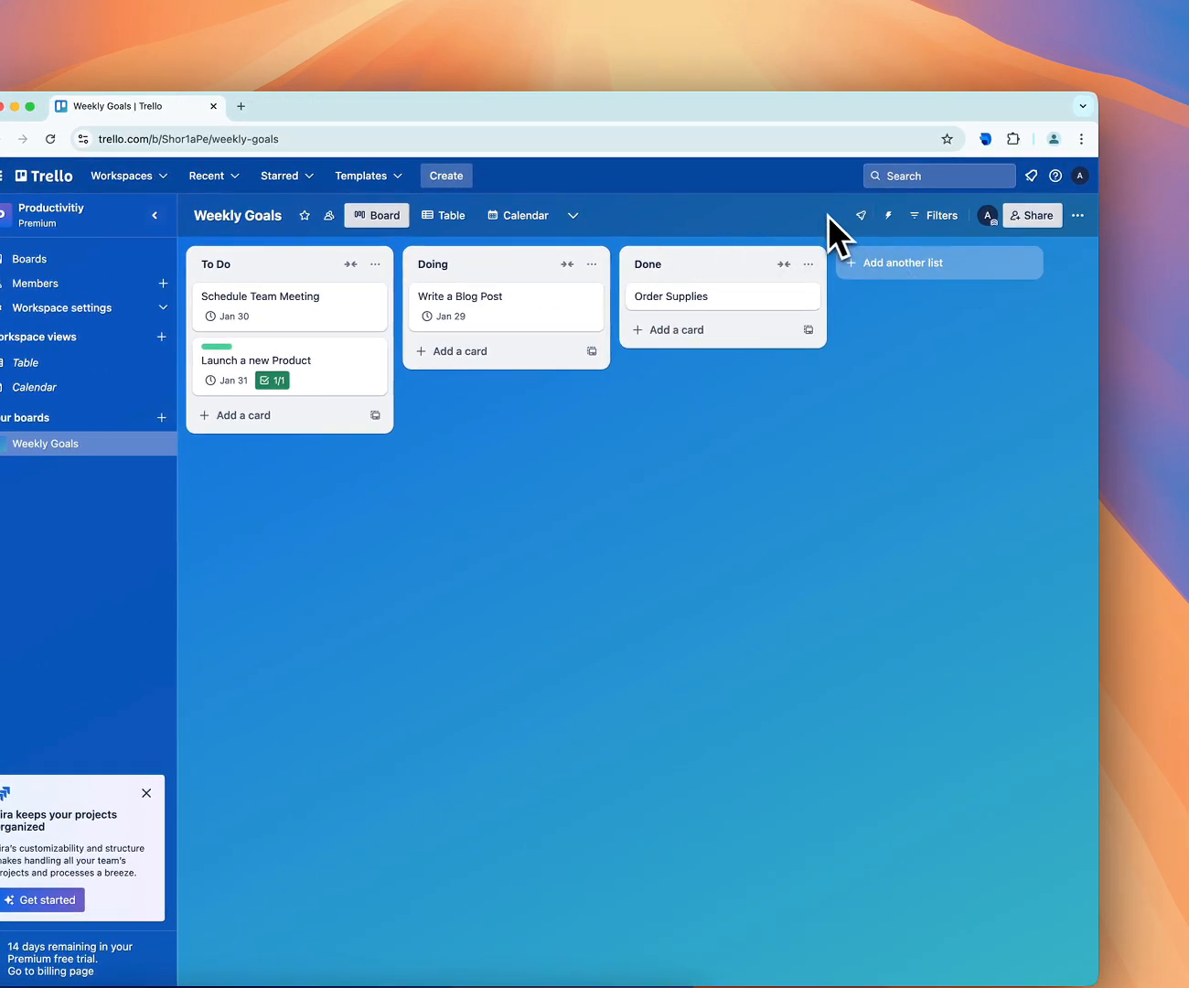
left_click(51, 140)
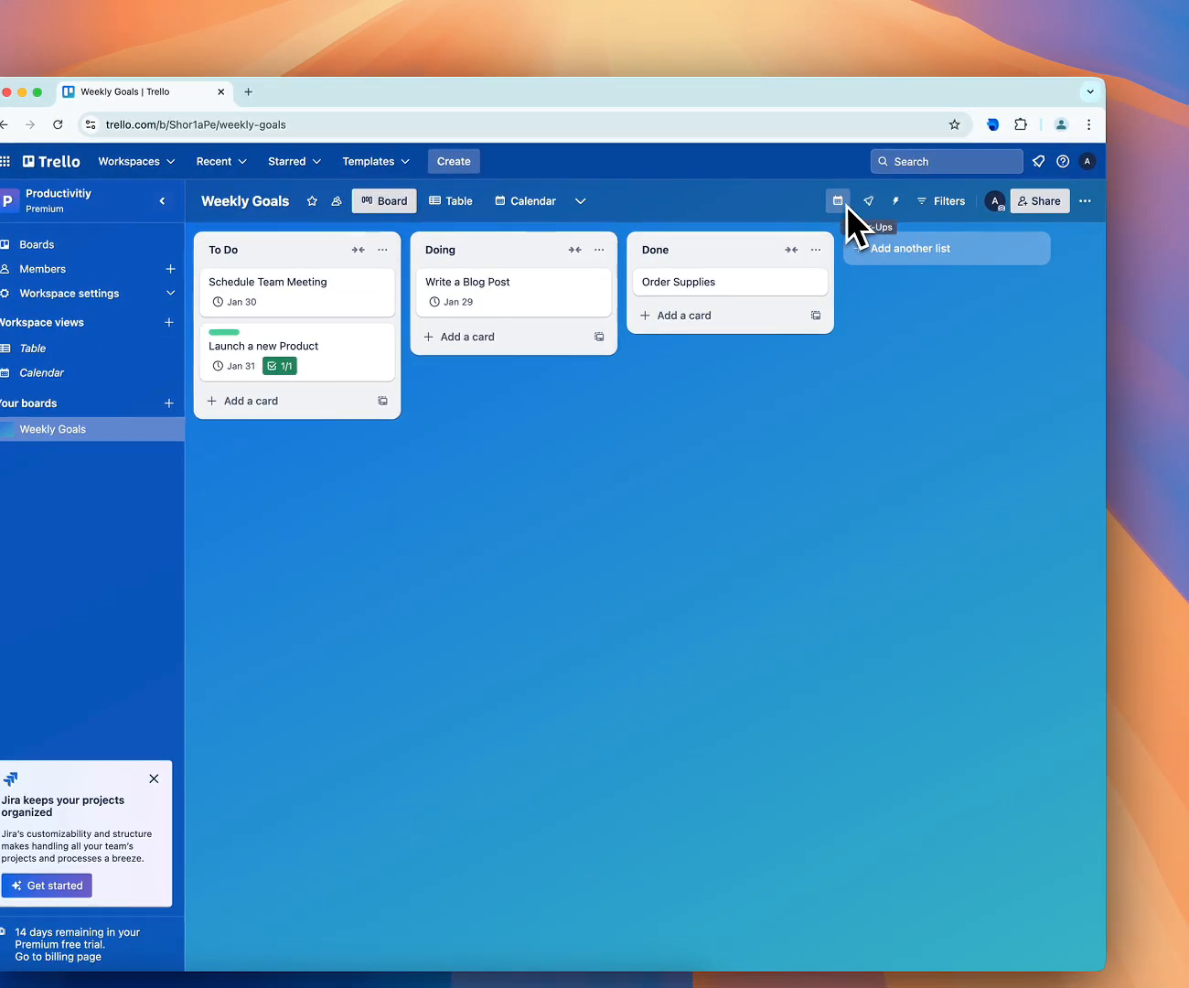
left_click(841, 206)
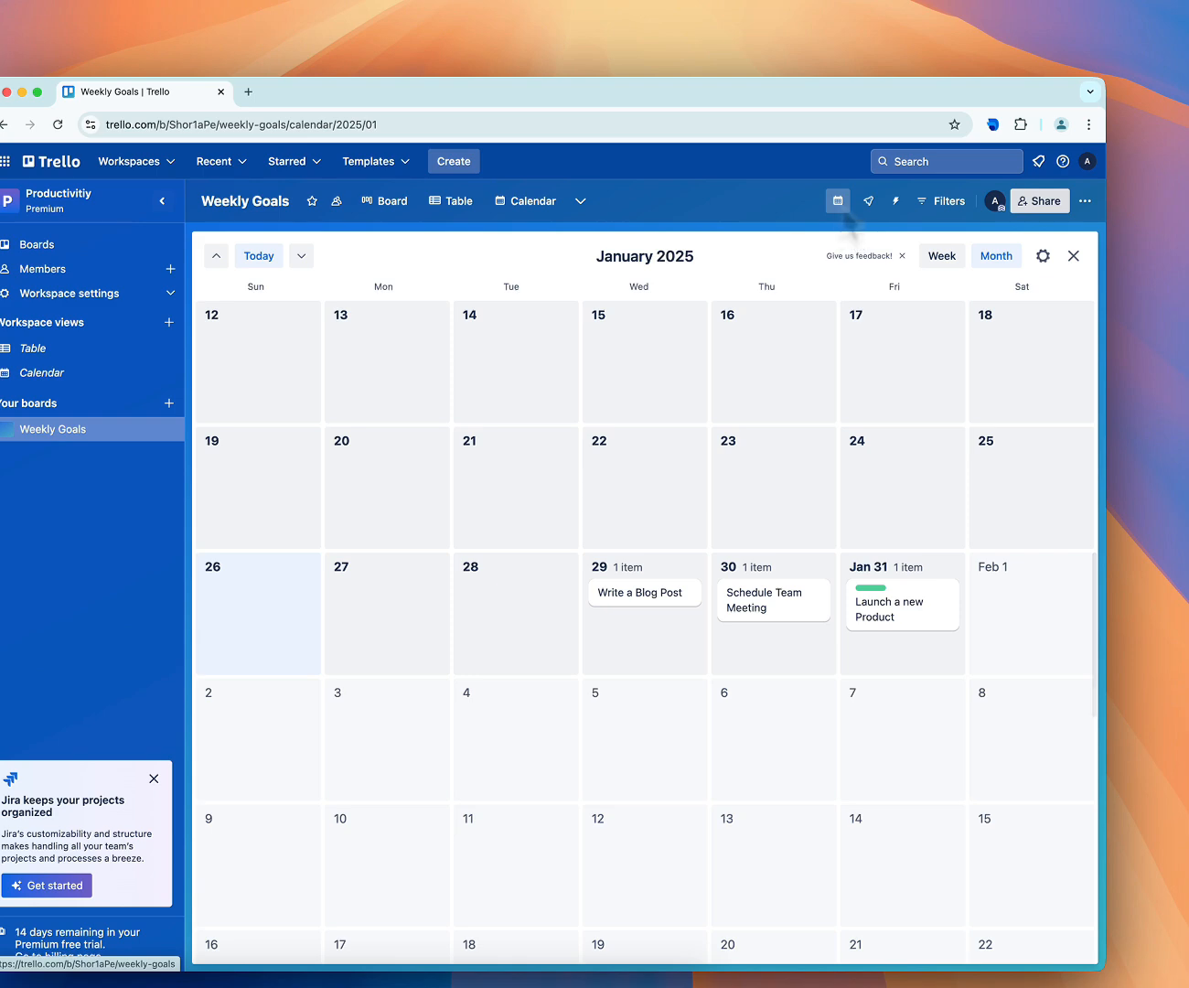